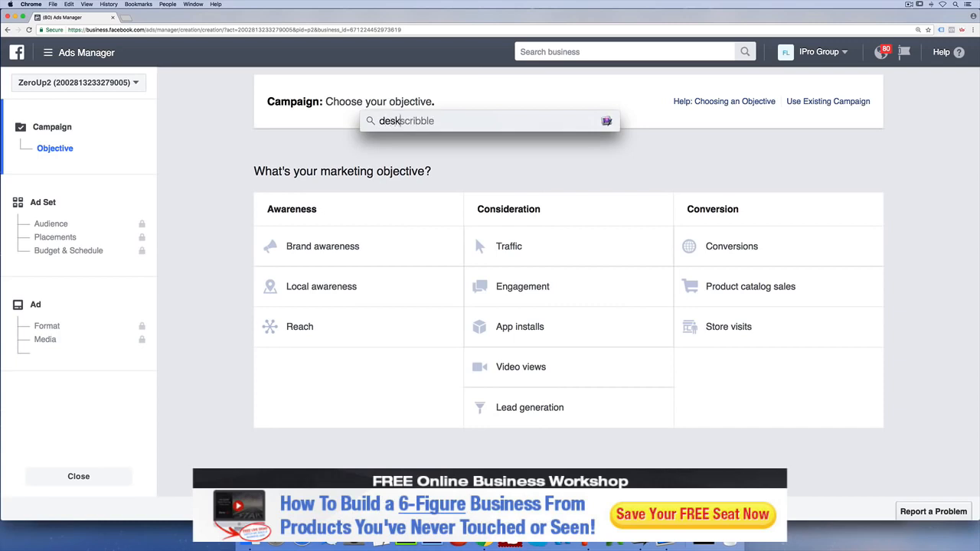
# Switch to Deskscribble and handwrite "CAMPAIGN" in black, with "DEFINE YOUR OUTCOME" and "ONE SALES FUNNEL AT A TIME" in blue beneath it.
pyautogui.press('Return')
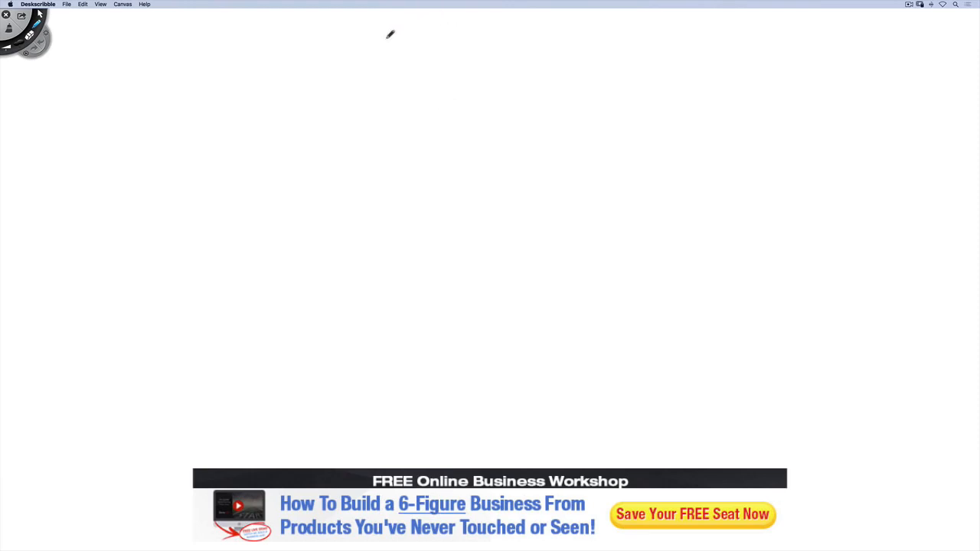
pyautogui.moveTo(395, 33)
pyautogui.mouseDown()
pyautogui.moveTo(391, 61)
pyautogui.moveTo(407, 35)
pyautogui.moveTo(447, 58)
pyautogui.moveTo(456, 40)
pyautogui.moveTo(466, 56)
pyautogui.moveTo(489, 46)
pyautogui.moveTo(498, 55)
pyautogui.moveTo(531, 30)
pyautogui.mouseUp()
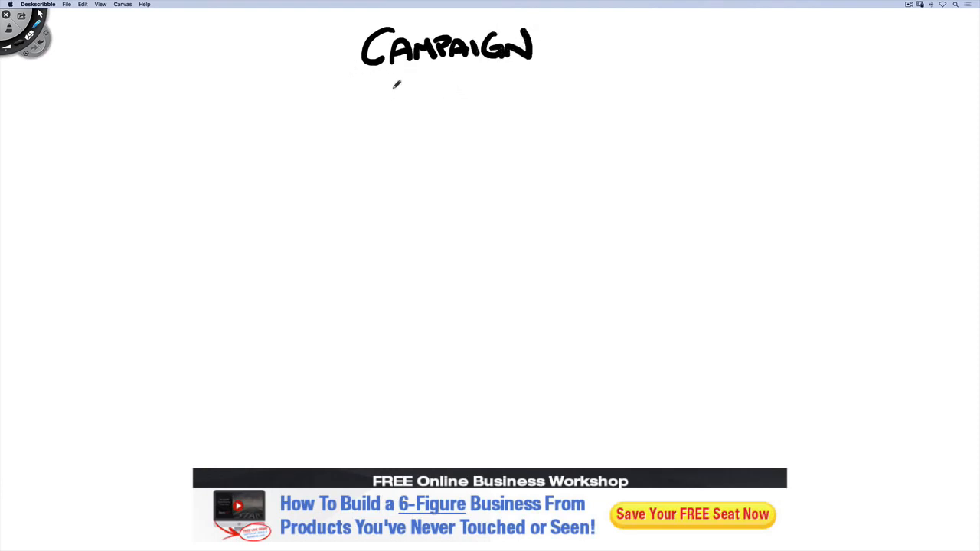
pyautogui.click(22, 40)
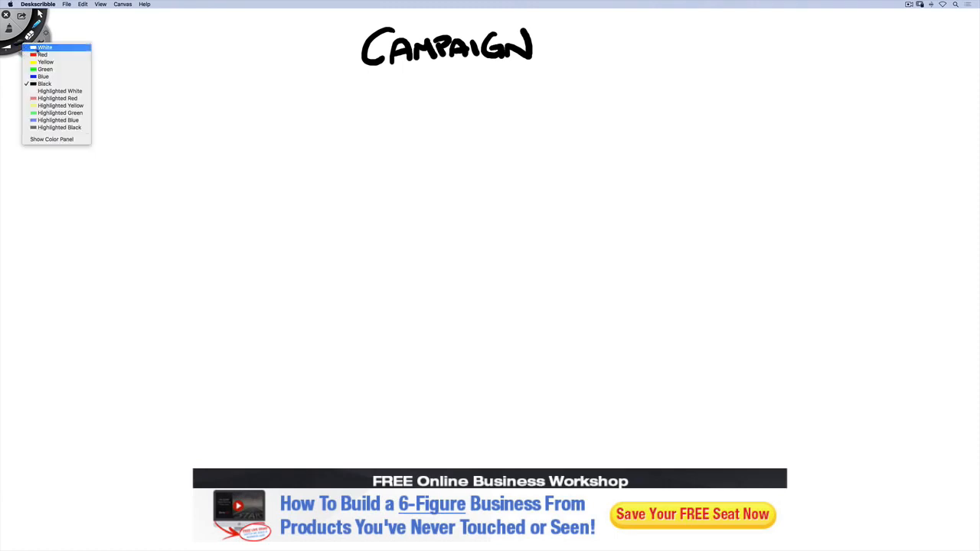
pyautogui.click(49, 77)
pyautogui.moveTo(354, 84)
pyautogui.mouseDown()
pyautogui.moveTo(571, 92)
pyautogui.moveTo(609, 77)
pyautogui.moveTo(685, 97)
pyautogui.mouseUp()
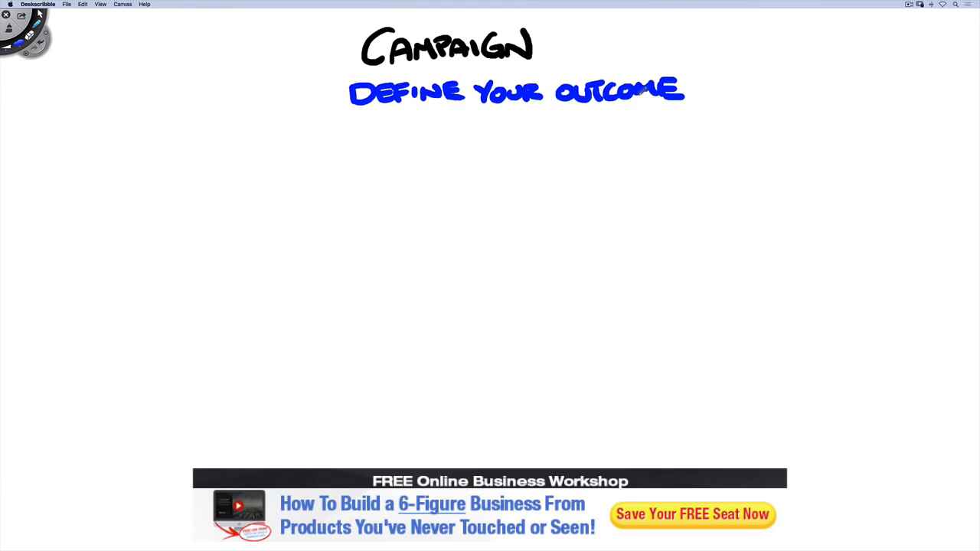
pyautogui.moveTo(356, 119)
pyautogui.mouseDown()
pyautogui.moveTo(385, 121)
pyautogui.moveTo(407, 139)
pyautogui.moveTo(431, 121)
pyautogui.moveTo(419, 139)
pyautogui.moveTo(453, 124)
pyautogui.moveTo(479, 136)
pyautogui.moveTo(491, 116)
pyautogui.moveTo(527, 130)
pyautogui.moveTo(534, 117)
pyautogui.moveTo(549, 135)
pyautogui.moveTo(595, 115)
pyautogui.moveTo(626, 132)
pyautogui.moveTo(678, 112)
pyautogui.moveTo(702, 129)
pyautogui.moveTo(735, 112)
pyautogui.moveTo(784, 122)
pyautogui.mouseUp()
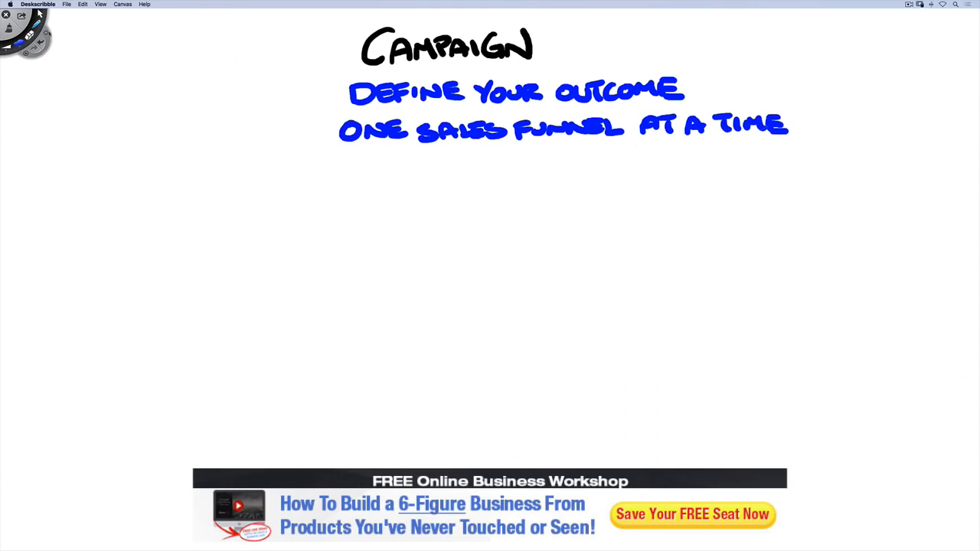
# Draw a circled number 1 in black beside the CAMPAIGN heading and a circled number 2 below it.
pyautogui.click(19, 45)
pyautogui.click(44, 86)
pyautogui.moveTo(253, 60)
pyautogui.mouseDown()
pyautogui.moveTo(249, 78)
pyautogui.moveTo(223, 71)
pyautogui.moveTo(269, 59)
pyautogui.moveTo(254, 48)
pyautogui.mouseUp()
pyautogui.moveTo(240, 208)
pyautogui.mouseDown()
pyautogui.moveTo(243, 231)
pyautogui.moveTo(266, 234)
pyautogui.moveTo(237, 254)
pyautogui.moveTo(281, 202)
pyautogui.moveTo(253, 195)
pyautogui.mouseUp()
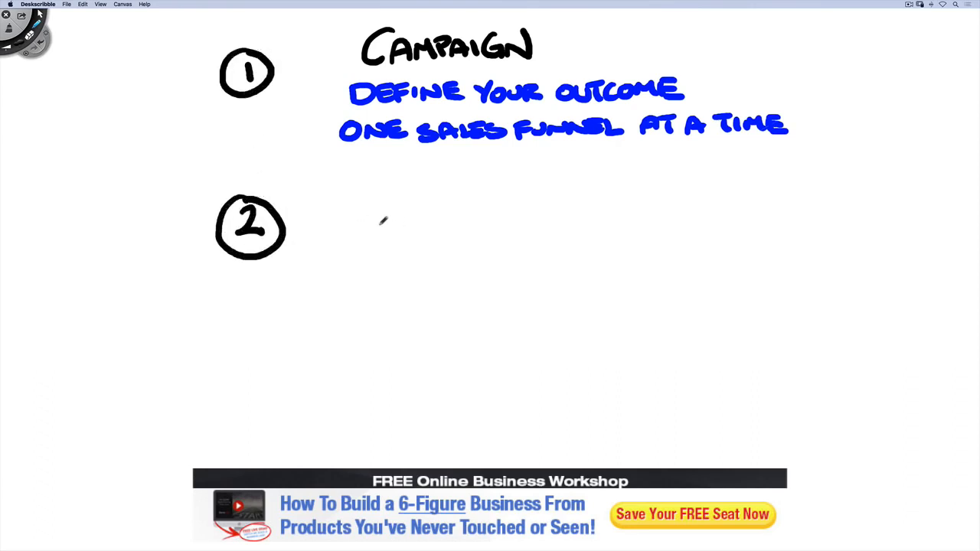
# Write the heading "AD SET" in black beside the circled 2 and "YOUR TARGETING" in blue beneath it.
pyautogui.moveTo(367, 233)
pyautogui.mouseDown()
pyautogui.moveTo(386, 205)
pyautogui.moveTo(470, 219)
pyautogui.moveTo(492, 205)
pyautogui.moveTo(496, 230)
pyautogui.moveTo(510, 229)
pyautogui.mouseUp()
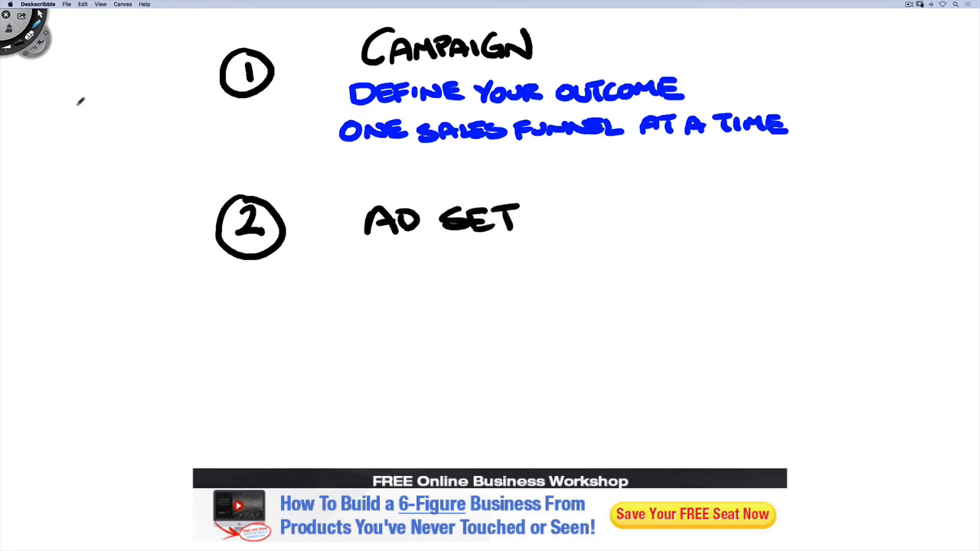
pyautogui.click(23, 46)
pyautogui.click(44, 77)
pyautogui.moveTo(339, 258)
pyautogui.mouseDown()
pyautogui.moveTo(361, 259)
pyautogui.moveTo(350, 284)
pyautogui.moveTo(392, 264)
pyautogui.moveTo(464, 269)
pyautogui.moveTo(498, 261)
pyautogui.moveTo(539, 273)
pyautogui.moveTo(567, 252)
pyautogui.moveTo(586, 266)
pyautogui.moveTo(626, 252)
pyautogui.mouseUp()
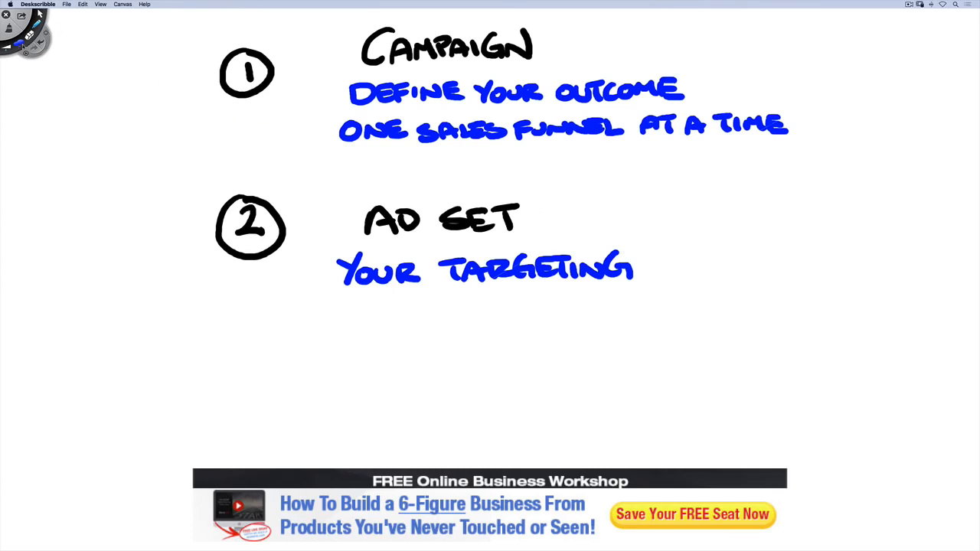
# Draw a circled number 3 in black below the circled 2 and write "AD LEVEL" beside it.
pyautogui.click(23, 46)
pyautogui.click(43, 88)
pyautogui.moveTo(241, 346)
pyautogui.mouseDown()
pyautogui.moveTo(255, 349)
pyautogui.moveTo(242, 372)
pyautogui.moveTo(285, 382)
pyautogui.moveTo(281, 336)
pyautogui.mouseUp()
pyautogui.moveTo(361, 380)
pyautogui.mouseDown()
pyautogui.moveTo(382, 380)
pyautogui.moveTo(380, 368)
pyautogui.mouseUp()
pyautogui.moveTo(388, 376)
pyautogui.mouseDown()
pyautogui.moveTo(400, 351)
pyautogui.moveTo(466, 350)
pyautogui.moveTo(486, 379)
pyautogui.moveTo(496, 361)
pyautogui.moveTo(523, 350)
pyautogui.moveTo(539, 367)
pyautogui.moveTo(567, 370)
pyautogui.mouseUp()
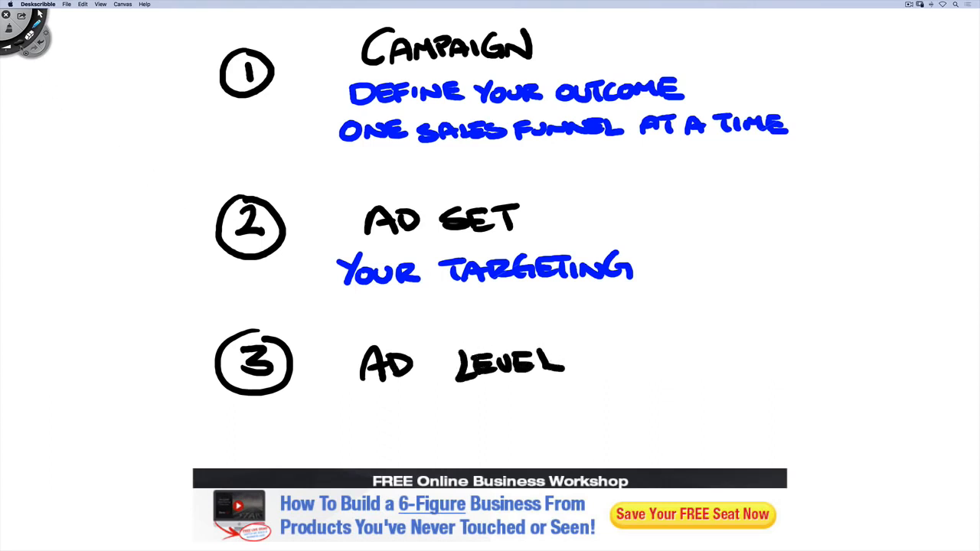
# Write "AD MESSAGE" in blue beneath the AD LEVEL heading.
pyautogui.click(31, 35)
pyautogui.click(46, 78)
pyautogui.moveTo(348, 436)
pyautogui.mouseDown()
pyautogui.moveTo(392, 423)
pyautogui.moveTo(492, 425)
pyautogui.moveTo(541, 405)
pyautogui.moveTo(570, 418)
pyautogui.moveTo(574, 435)
pyautogui.mouseUp()
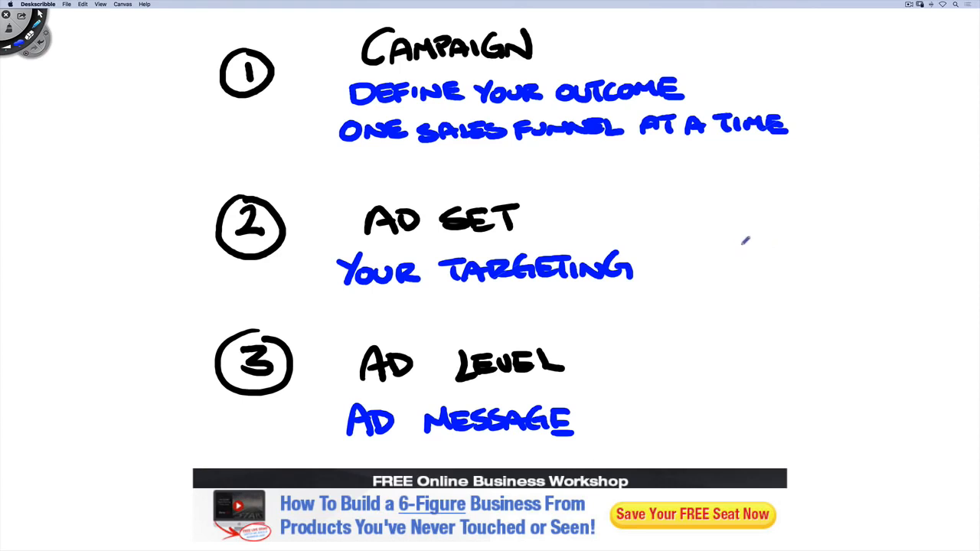
# Write "HUNTING" in blue to the right of the ad set notes, circle it, and draw a downward arrow below the circle.
pyautogui.moveTo(740, 243)
pyautogui.mouseDown()
pyautogui.moveTo(786, 255)
pyautogui.moveTo(867, 229)
pyautogui.moveTo(880, 242)
pyautogui.mouseUp()
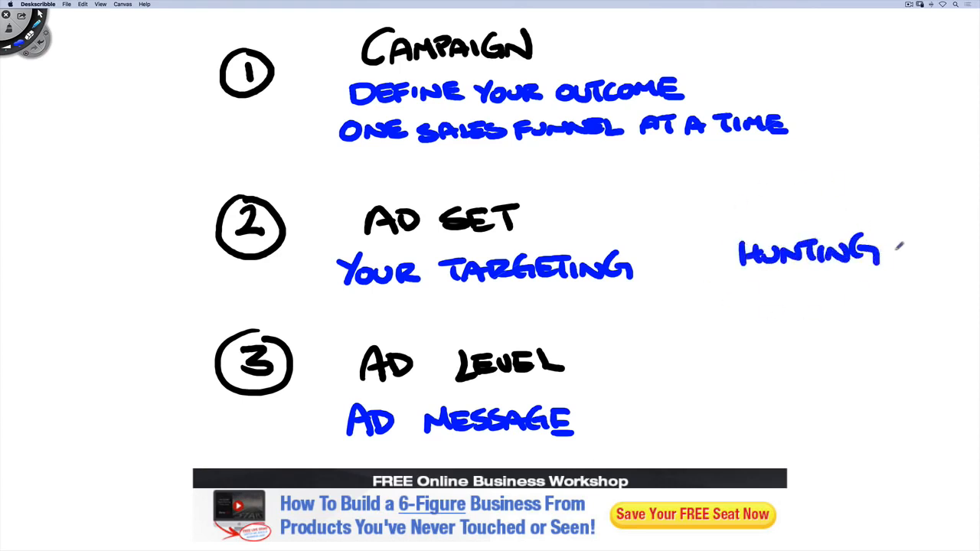
pyautogui.moveTo(808, 202)
pyautogui.mouseDown()
pyautogui.moveTo(698, 287)
pyautogui.moveTo(871, 310)
pyautogui.moveTo(914, 243)
pyautogui.moveTo(847, 201)
pyautogui.moveTo(802, 202)
pyautogui.mouseUp()
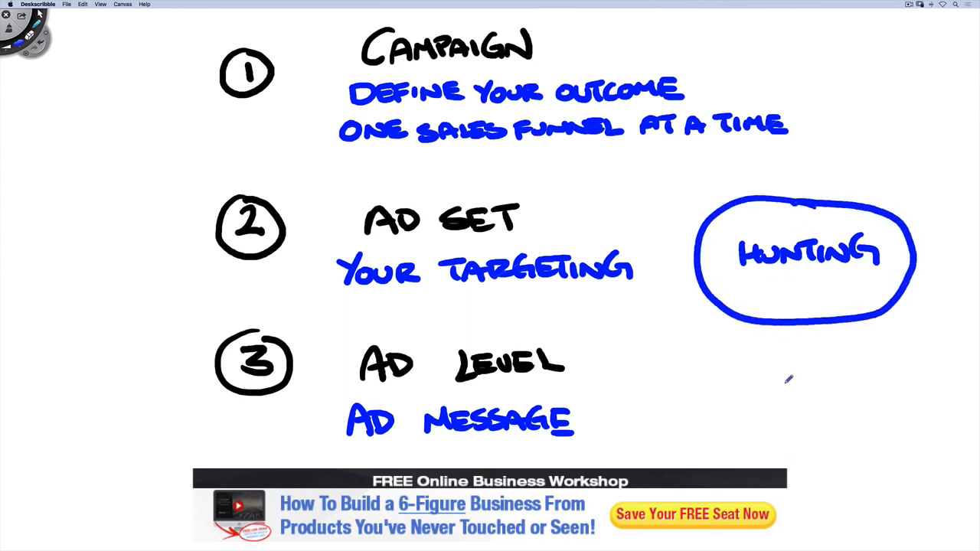
pyautogui.moveTo(797, 348); pyautogui.dragTo(796, 380)
pyautogui.moveTo(776, 378); pyautogui.dragTo(811, 379)
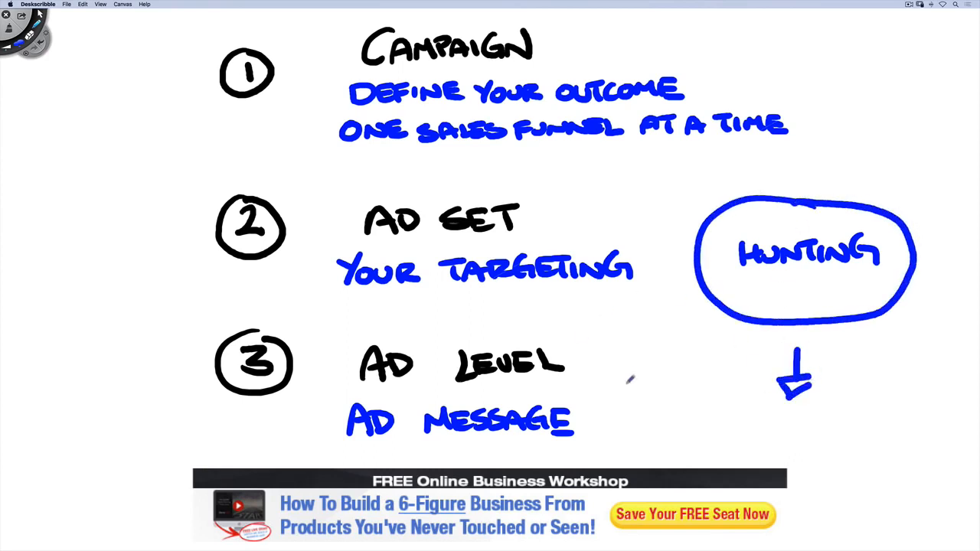
# Draw a blue box below the downward arrow and write "ADS" inside it.
pyautogui.moveTo(761, 415)
pyautogui.mouseDown()
pyautogui.moveTo(765, 450)
pyautogui.moveTo(832, 417)
pyautogui.moveTo(832, 459)
pyautogui.mouseUp()
pyautogui.moveTo(841, 464)
pyautogui.mouseDown()
pyautogui.moveTo(756, 463)
pyautogui.moveTo(781, 425)
pyautogui.moveTo(788, 453)
pyautogui.mouseUp()
pyautogui.moveTo(774, 442); pyautogui.dragTo(788, 441)
pyautogui.moveTo(792, 439); pyautogui.dragTo(805, 458)
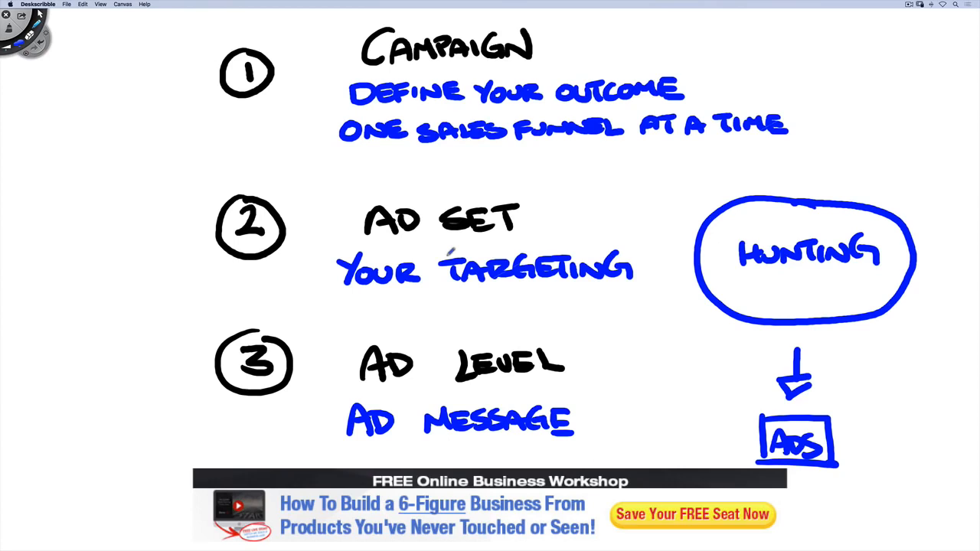
# Clear the whiteboard drawing in Deskscribble and make the canvas transparent over the Ads Manager objective page.
pyautogui.press('super+Tab')
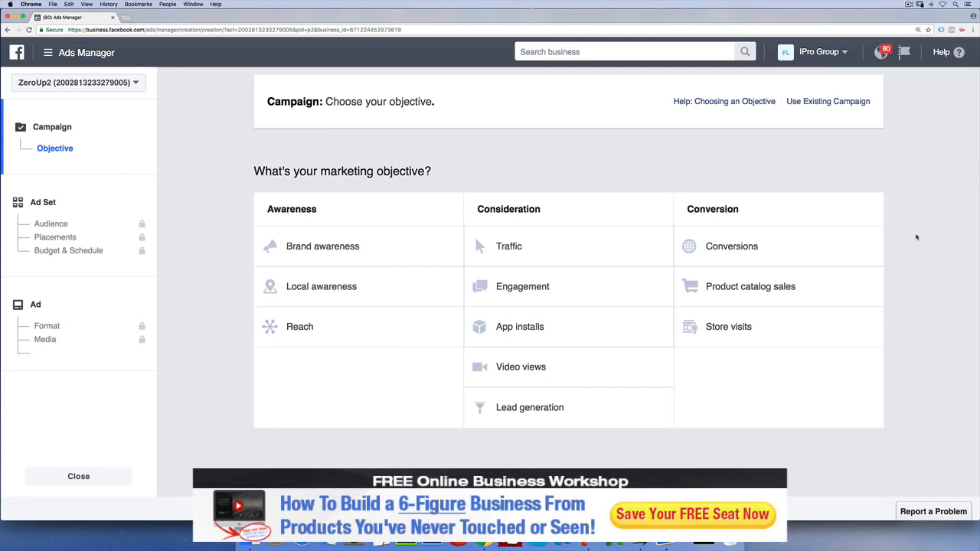
pyautogui.press('super+space')
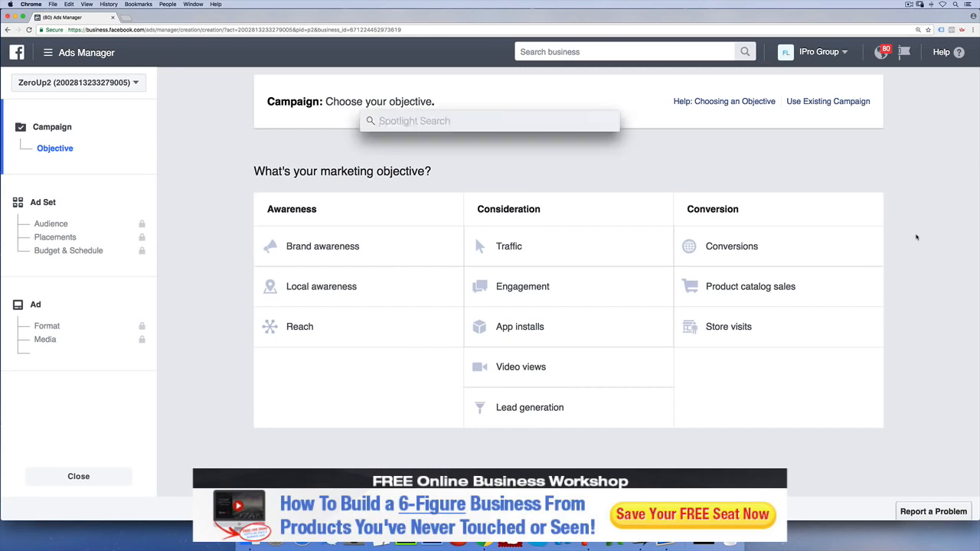
pyautogui.write('desk')
pyautogui.press('Return')
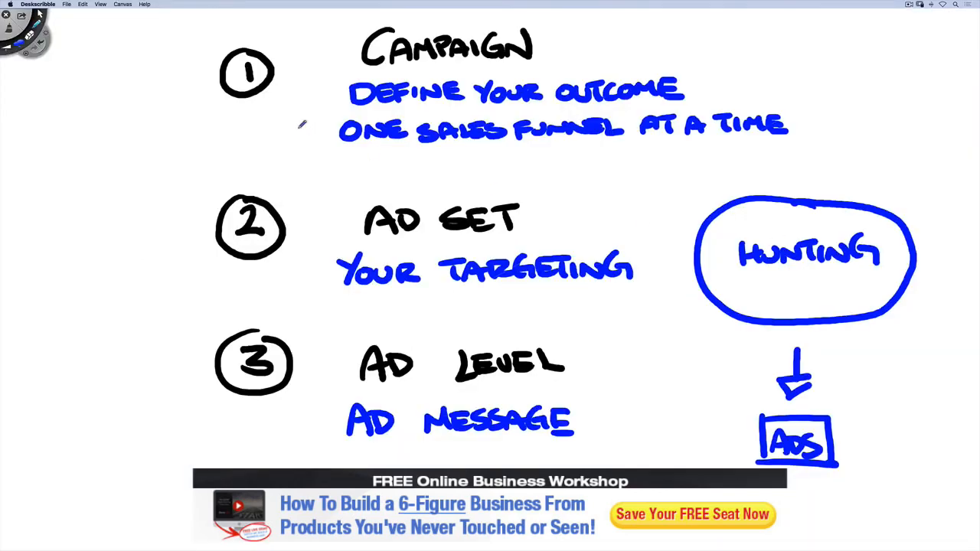
pyautogui.click(39, 13)
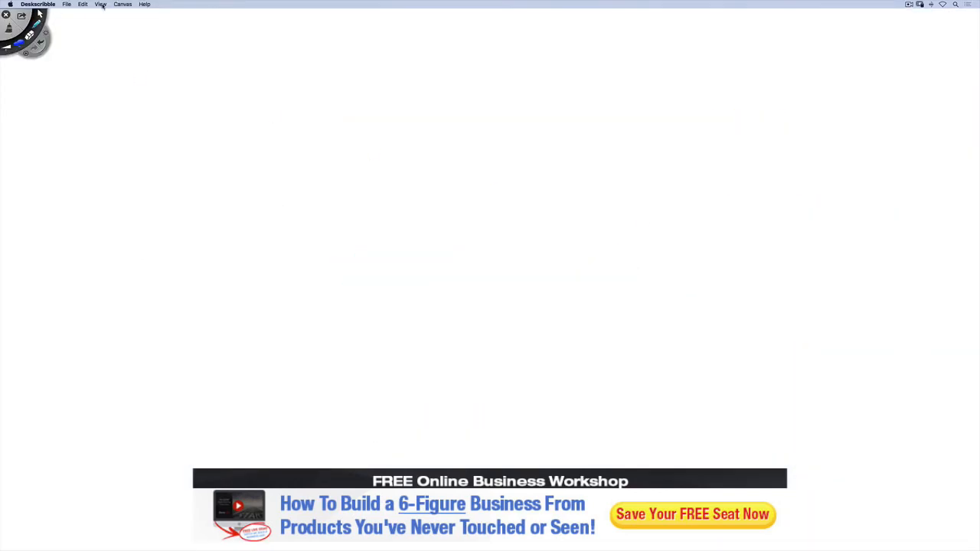
pyautogui.click(123, 4)
pyautogui.click(128, 27)
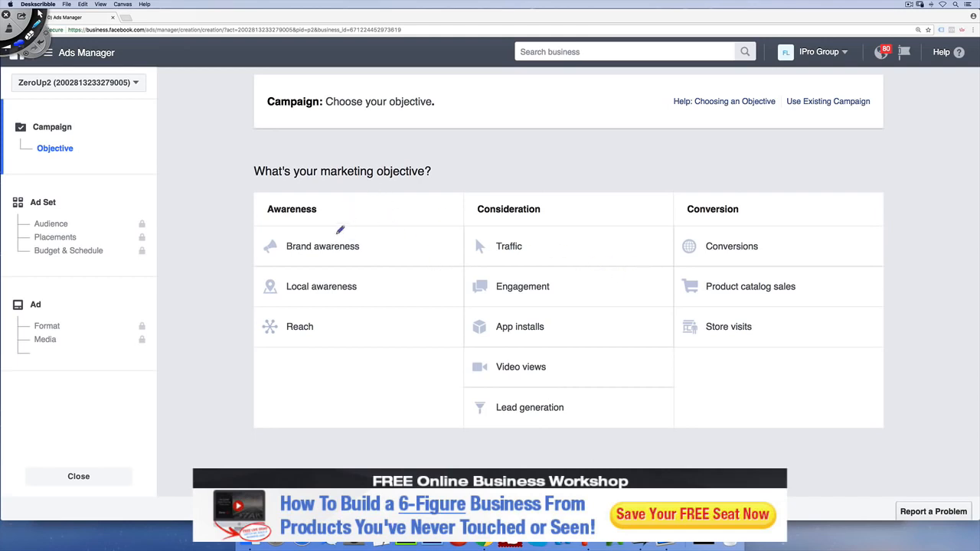
# Annotate Brand awareness in blue with an arrow and "LIKE", "7 DAYS" and "$5", and strike out Local awareness.
pyautogui.moveTo(340, 230)
pyautogui.mouseDown()
pyautogui.moveTo(335, 212)
pyautogui.moveTo(363, 197)
pyautogui.moveTo(413, 192)
pyautogui.mouseUp()
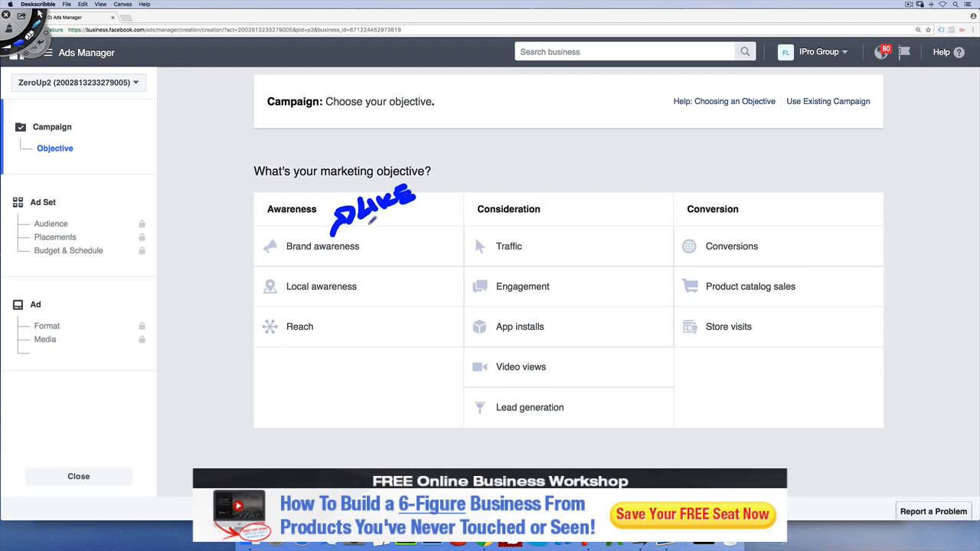
pyautogui.moveTo(361, 223)
pyautogui.mouseDown()
pyautogui.moveTo(382, 222)
pyautogui.moveTo(372, 245)
pyautogui.moveTo(436, 205)
pyautogui.moveTo(393, 261)
pyautogui.moveTo(423, 243)
pyautogui.moveTo(428, 227)
pyautogui.mouseUp()
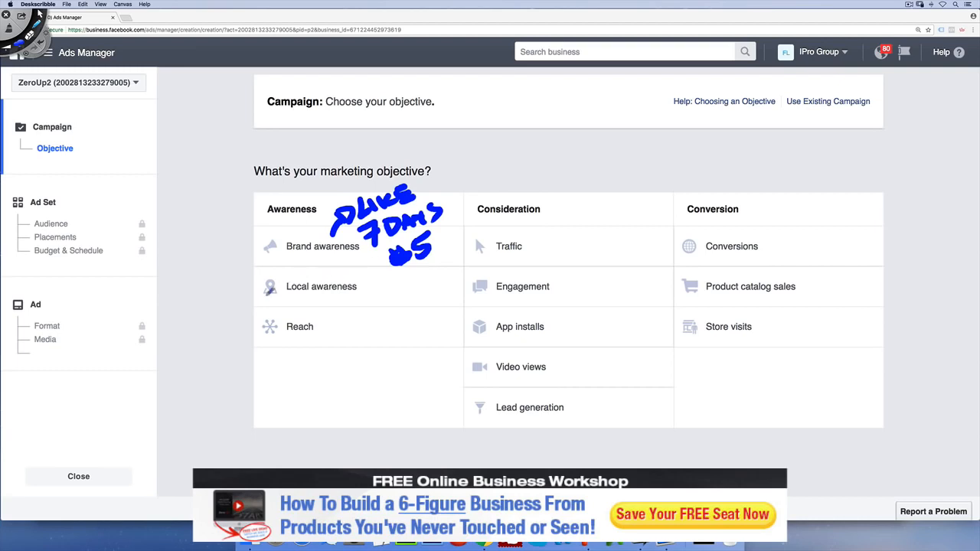
pyautogui.moveTo(253, 286); pyautogui.dragTo(375, 282)
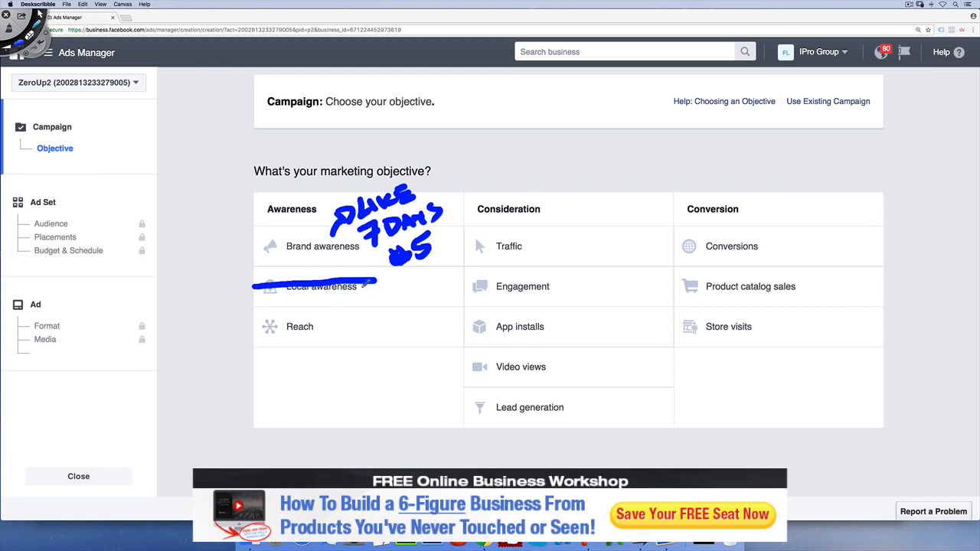
# Draw an arrow from Reach to a handwritten, underlined "SEE YOUR AD", and strike out the Reach objective.
pyautogui.moveTo(259, 337)
pyautogui.mouseDown()
pyautogui.moveTo(274, 369)
pyautogui.moveTo(291, 370)
pyautogui.moveTo(308, 354)
pyautogui.moveTo(318, 368)
pyautogui.moveTo(329, 363)
pyautogui.mouseUp()
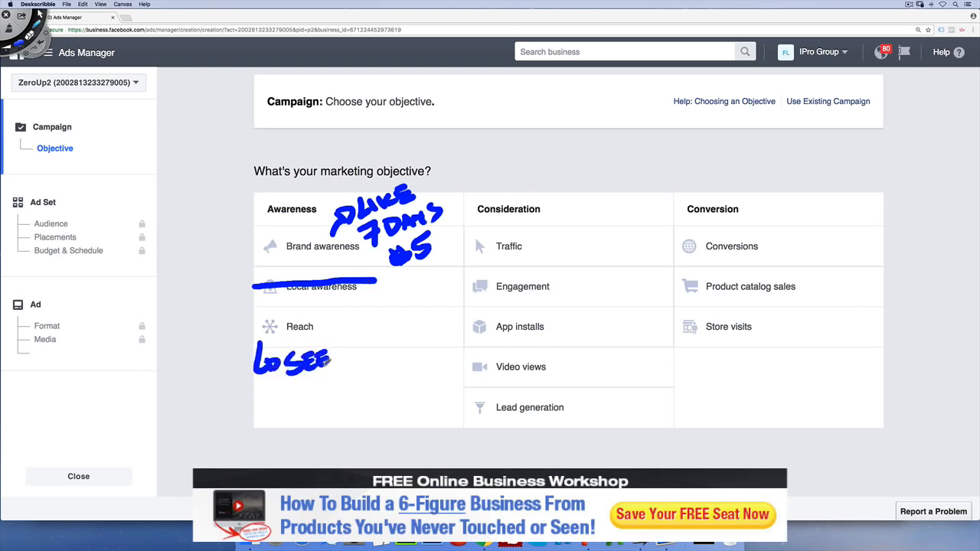
pyautogui.moveTo(299, 393)
pyautogui.mouseDown()
pyautogui.moveTo(381, 365)
pyautogui.moveTo(394, 371)
pyautogui.mouseUp()
pyautogui.moveTo(310, 425); pyautogui.dragTo(409, 375)
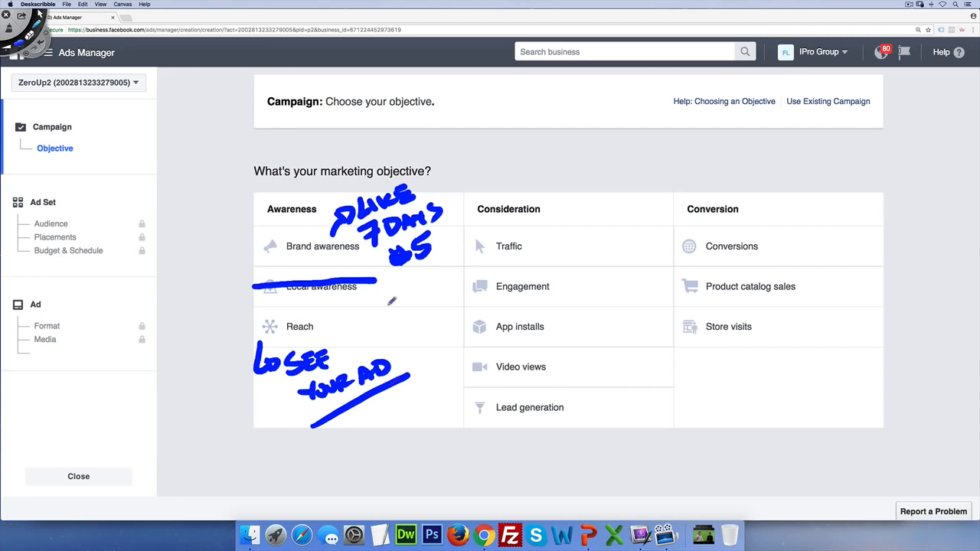
pyautogui.moveTo(255, 329); pyautogui.dragTo(324, 324)
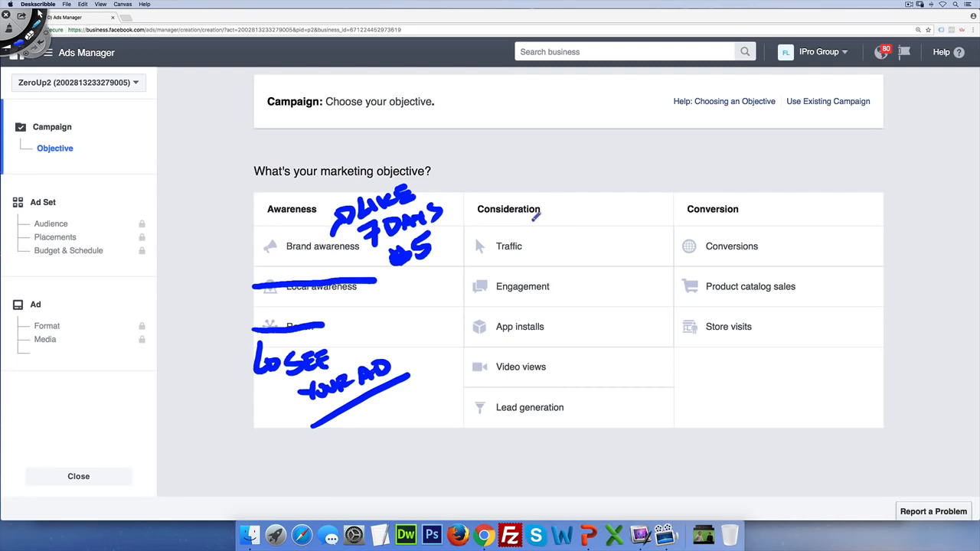
# Annotate Traffic with "LINK" and Engagement with "PPE", marking Engagement with a tick and striking out Traffic.
pyautogui.moveTo(533, 216); pyautogui.dragTo(544, 236)
pyautogui.moveTo(554, 237)
pyautogui.mouseDown()
pyautogui.moveTo(561, 219)
pyautogui.moveTo(597, 205)
pyautogui.mouseUp()
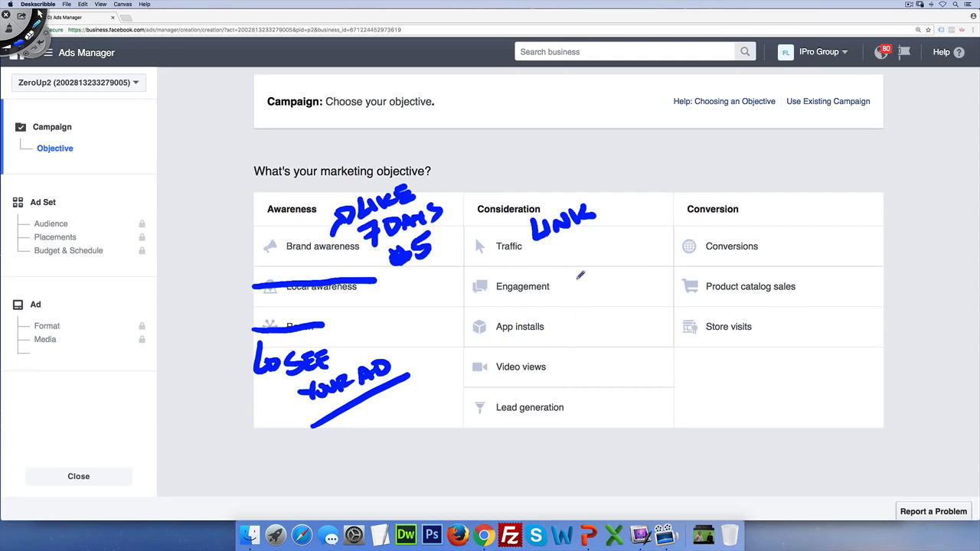
pyautogui.moveTo(565, 273)
pyautogui.mouseDown()
pyautogui.moveTo(566, 294)
pyautogui.moveTo(569, 285)
pyautogui.moveTo(582, 293)
pyautogui.mouseUp()
pyautogui.moveTo(581, 274); pyautogui.dragTo(602, 293)
pyautogui.moveTo(592, 273)
pyautogui.mouseDown()
pyautogui.moveTo(610, 269)
pyautogui.moveTo(610, 281)
pyautogui.mouseUp()
pyautogui.moveTo(602, 291); pyautogui.dragTo(614, 290)
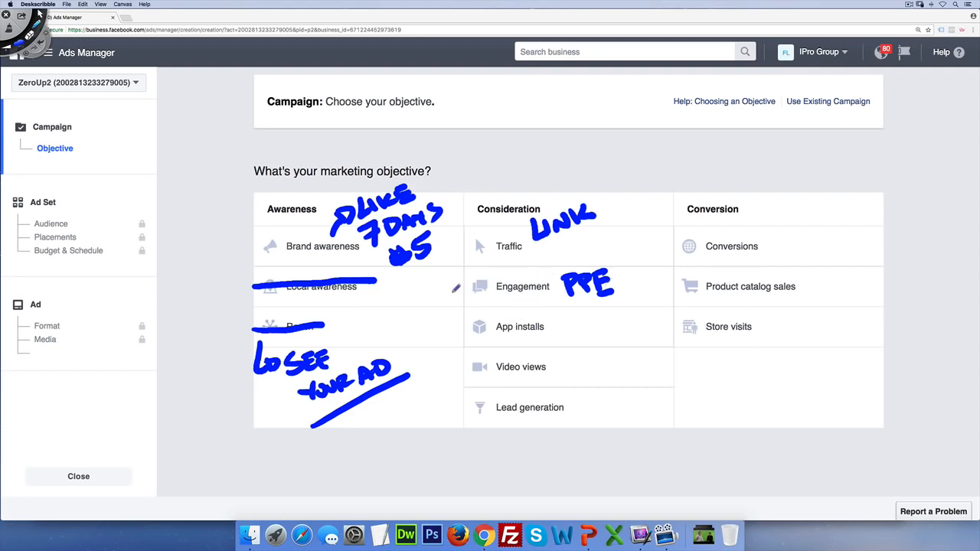
pyautogui.moveTo(450, 287)
pyautogui.mouseDown()
pyautogui.moveTo(471, 287)
pyautogui.moveTo(528, 244)
pyautogui.mouseUp()
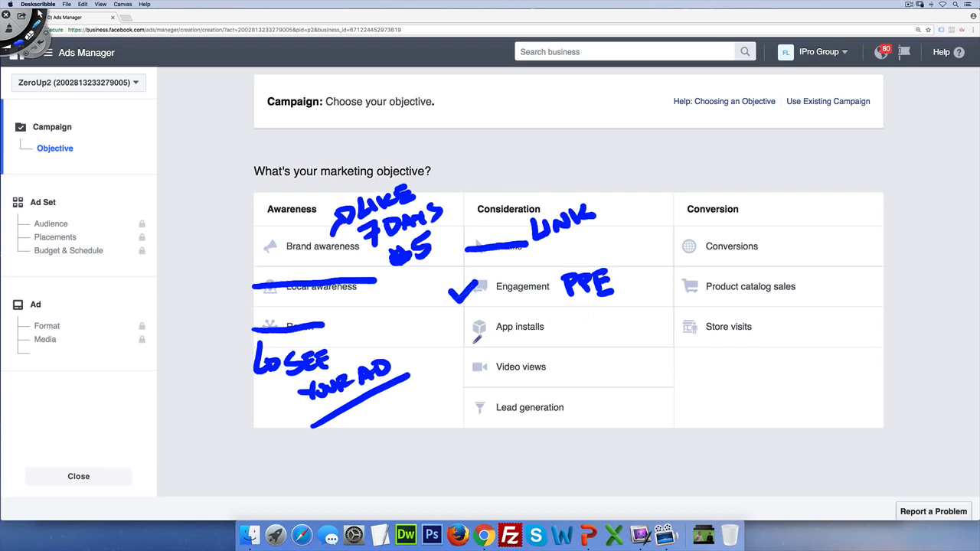
# Underline App installs and write "APP STORE" beside it, and write "VIEW 3 SECS" beside Video views.
pyautogui.moveTo(464, 345); pyautogui.dragTo(558, 332)
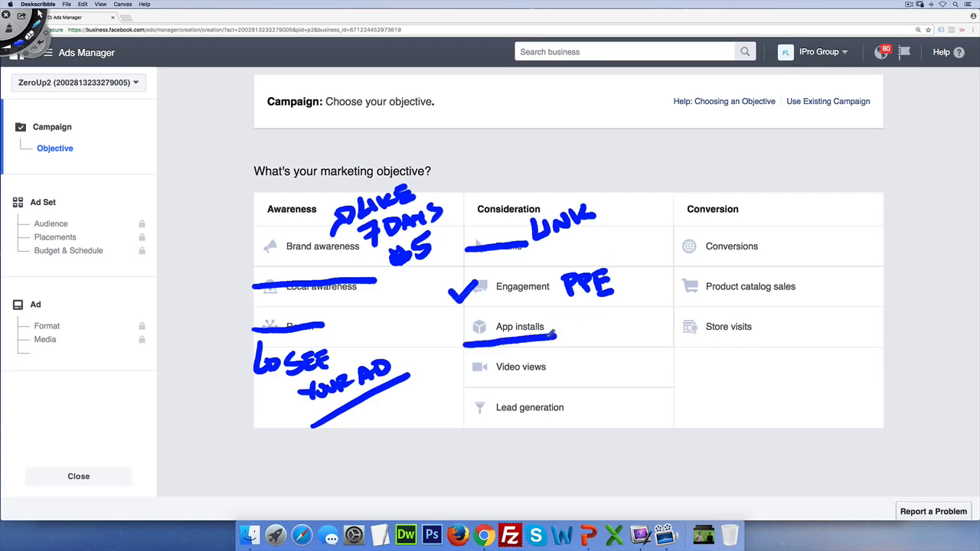
pyautogui.moveTo(561, 331)
pyautogui.mouseDown()
pyautogui.moveTo(574, 311)
pyautogui.moveTo(604, 314)
pyautogui.moveTo(601, 341)
pyautogui.moveTo(661, 324)
pyautogui.mouseUp()
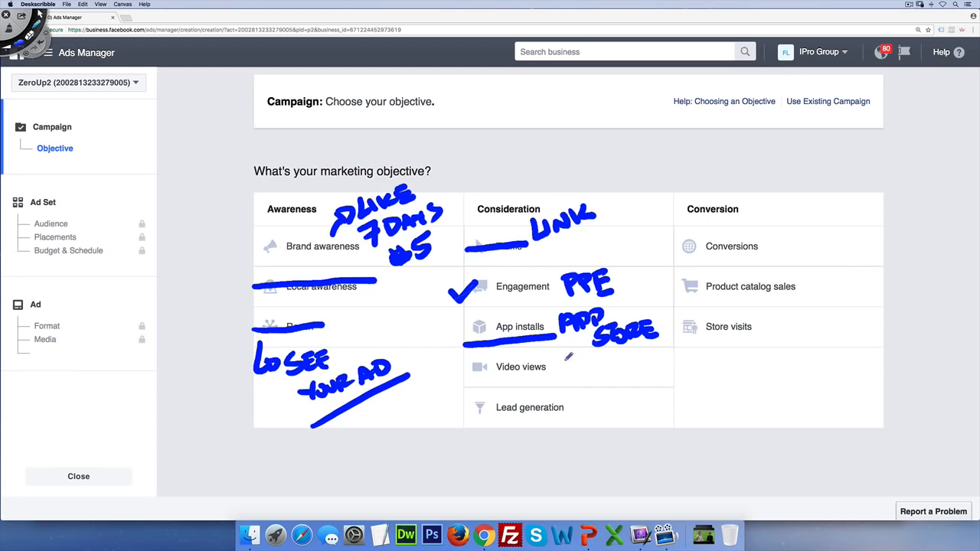
pyautogui.moveTo(554, 351)
pyautogui.mouseDown()
pyautogui.moveTo(575, 349)
pyautogui.moveTo(579, 372)
pyautogui.mouseUp()
pyautogui.moveTo(587, 351)
pyautogui.mouseDown()
pyautogui.moveTo(586, 372)
pyautogui.moveTo(596, 354)
pyautogui.mouseUp()
pyautogui.moveTo(584, 363); pyautogui.dragTo(594, 361)
pyautogui.moveTo(585, 371); pyautogui.dragTo(623, 352)
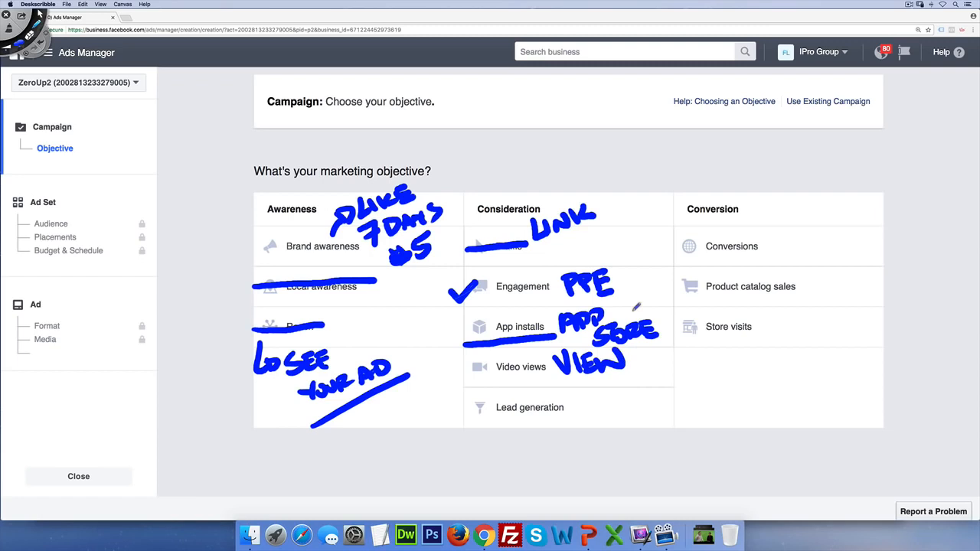
pyautogui.moveTo(603, 373)
pyautogui.mouseDown()
pyautogui.moveTo(604, 390)
pyautogui.moveTo(664, 389)
pyautogui.mouseUp()
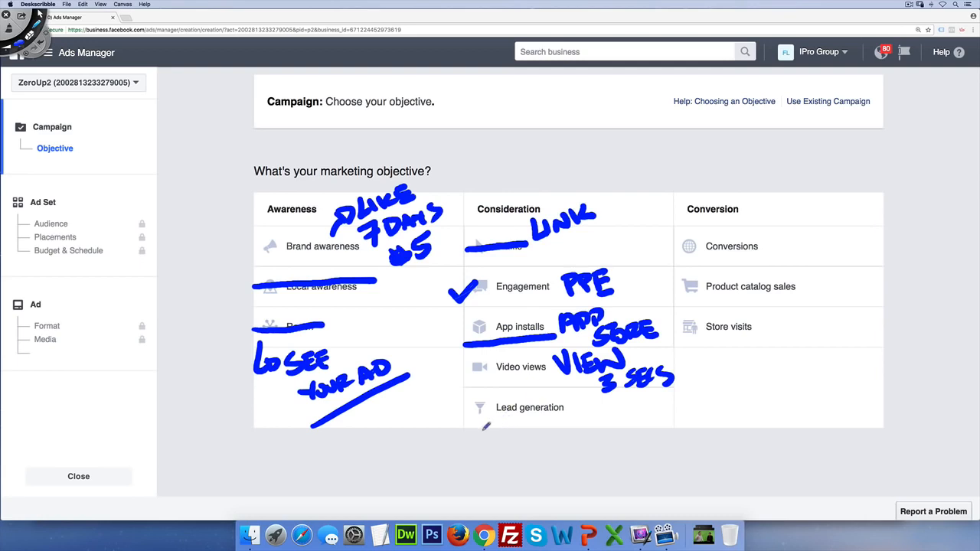
# Handwrite "GO WATCH IT HERE!" in blue on two lines below Lead generation.
pyautogui.moveTo(490, 422)
pyautogui.mouseDown()
pyautogui.moveTo(480, 450)
pyautogui.moveTo(505, 431)
pyautogui.moveTo(548, 441)
pyautogui.moveTo(552, 431)
pyautogui.mouseUp()
pyautogui.moveTo(556, 445)
pyautogui.mouseDown()
pyautogui.moveTo(589, 422)
pyautogui.moveTo(605, 437)
pyautogui.moveTo(609, 422)
pyautogui.moveTo(633, 438)
pyautogui.moveTo(654, 418)
pyautogui.mouseUp()
pyautogui.moveTo(645, 420); pyautogui.dragTo(645, 439)
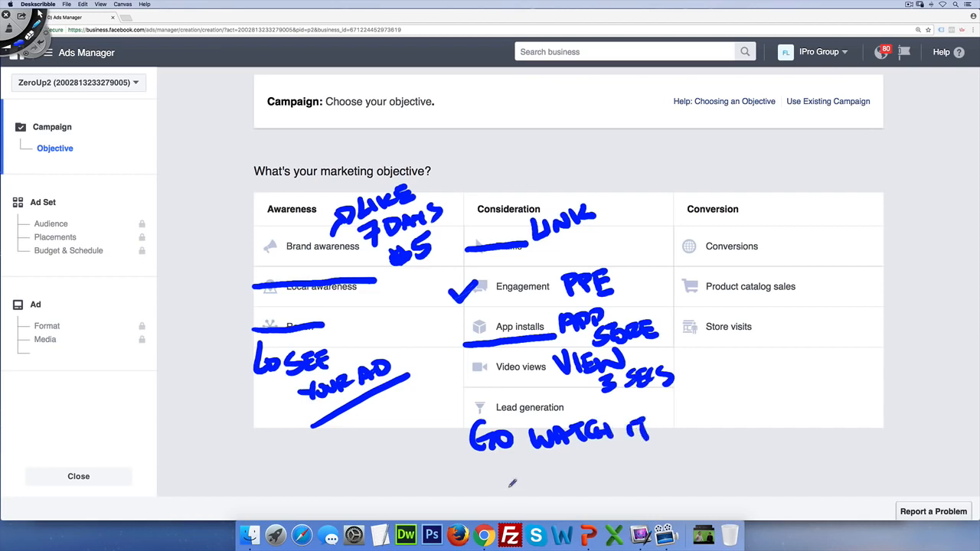
pyautogui.moveTo(484, 470)
pyautogui.mouseDown()
pyautogui.moveTo(483, 492)
pyautogui.moveTo(497, 473)
pyautogui.mouseUp()
pyautogui.moveTo(497, 473); pyautogui.dragTo(497, 490)
pyautogui.moveTo(509, 476)
pyautogui.mouseDown()
pyautogui.moveTo(508, 490)
pyautogui.moveTo(557, 473)
pyautogui.moveTo(562, 486)
pyautogui.mouseUp()
pyautogui.moveTo(569, 452); pyautogui.dragTo(594, 484)
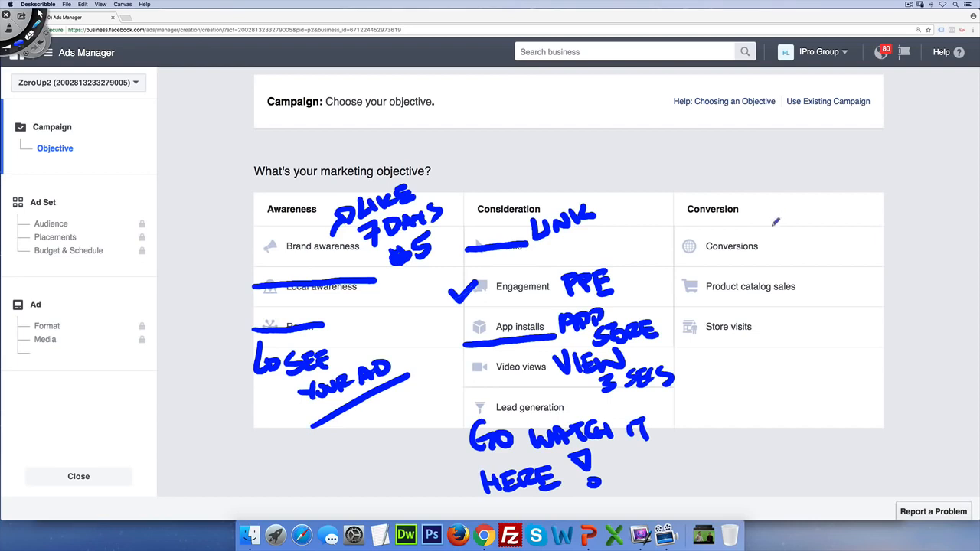
# Handwrite "FB PIXEL" in blue on two lines beside the Conversion column heading.
pyautogui.moveTo(776, 210)
pyautogui.mouseDown()
pyautogui.moveTo(796, 228)
pyautogui.moveTo(816, 223)
pyautogui.mouseUp()
pyautogui.moveTo(816, 205)
pyautogui.mouseDown()
pyautogui.moveTo(802, 225)
pyautogui.moveTo(851, 219)
pyautogui.mouseUp()
pyautogui.moveTo(790, 182)
pyautogui.mouseDown()
pyautogui.moveTo(791, 201)
pyautogui.moveTo(807, 181)
pyautogui.mouseUp()
pyautogui.moveTo(791, 191); pyautogui.dragTo(813, 200)
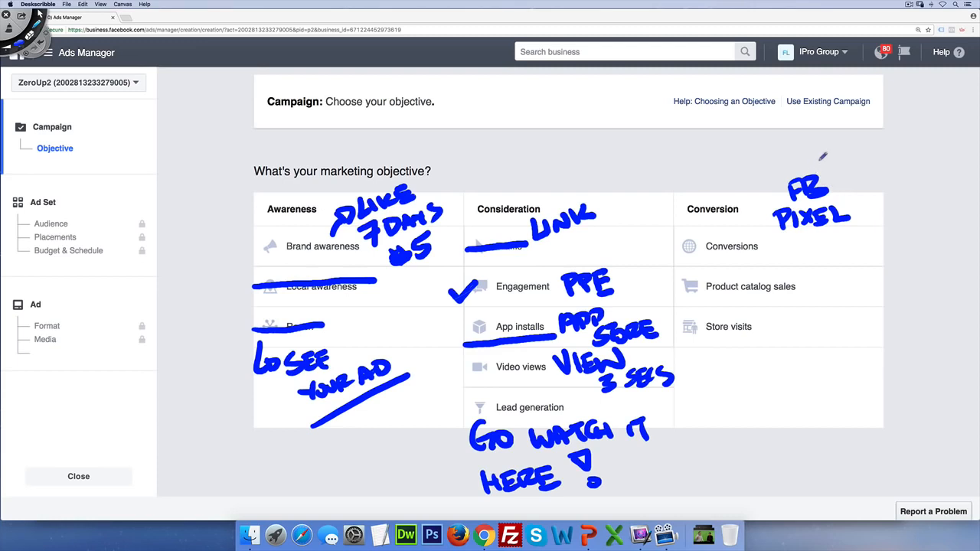
# Handwrite "STANDARD EVENT" in blue beneath the "FB PIXEL" note and draw a box around the Conversions objective.
pyautogui.moveTo(773, 242)
pyautogui.mouseDown()
pyautogui.moveTo(788, 261)
pyautogui.moveTo(798, 245)
pyautogui.moveTo(900, 222)
pyautogui.moveTo(854, 255)
pyautogui.moveTo(890, 244)
pyautogui.moveTo(897, 259)
pyautogui.moveTo(928, 230)
pyautogui.mouseUp()
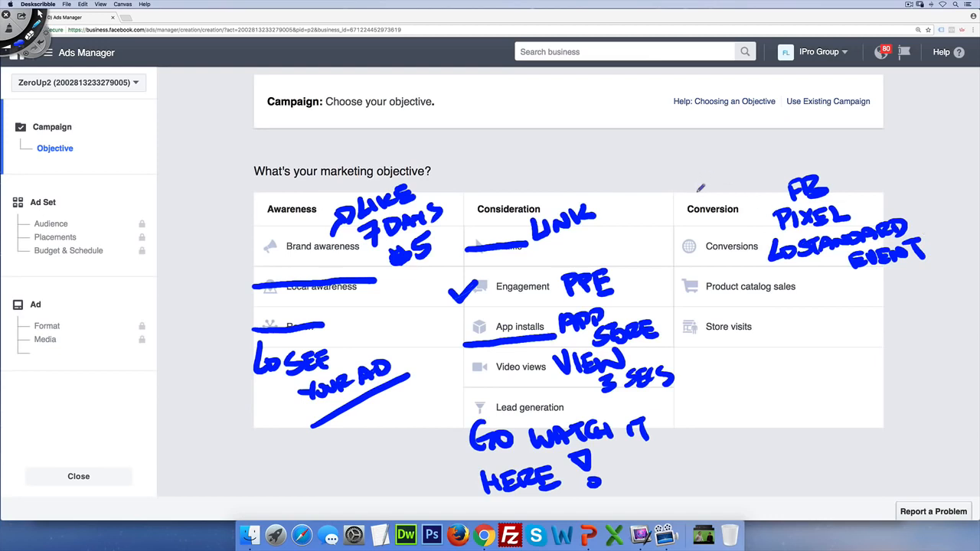
pyautogui.moveTo(680, 222); pyautogui.dragTo(680, 264)
pyautogui.moveTo(674, 228)
pyautogui.mouseDown()
pyautogui.moveTo(755, 216)
pyautogui.moveTo(771, 256)
pyautogui.moveTo(698, 276)
pyautogui.mouseUp()
# Handwrite "PURCHASE" above the Conversion heading and draw an arrow beneath it pointing to the boxed Conversions objective.
pyautogui.moveTo(697, 170)
pyautogui.mouseDown()
pyautogui.moveTo(696, 193)
pyautogui.moveTo(699, 182)
pyautogui.mouseUp()
pyautogui.moveTo(712, 170)
pyautogui.mouseDown()
pyautogui.moveTo(721, 164)
pyautogui.moveTo(738, 180)
pyautogui.moveTo(747, 156)
pyautogui.moveTo(765, 170)
pyautogui.moveTo(799, 138)
pyautogui.moveTo(835, 140)
pyautogui.mouseUp()
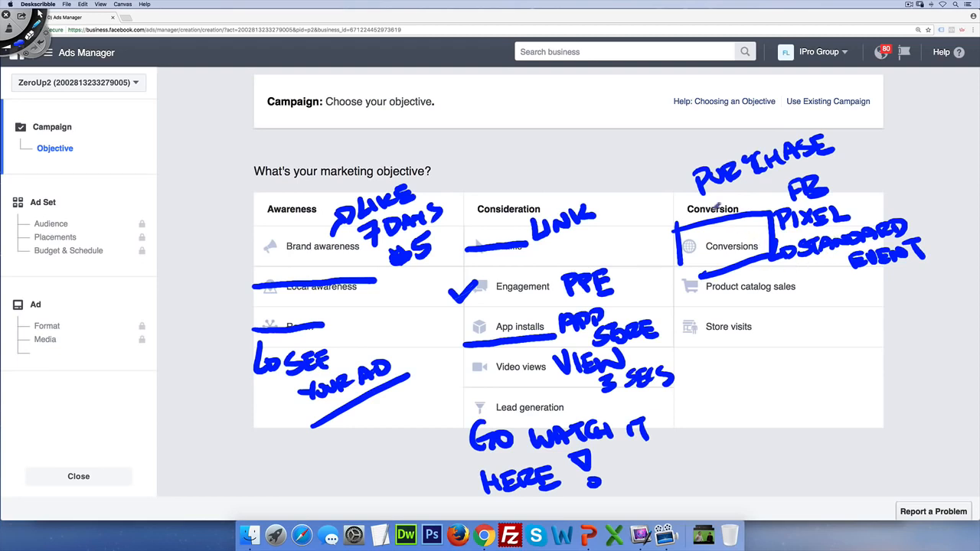
pyautogui.moveTo(717, 204); pyautogui.dragTo(840, 159)
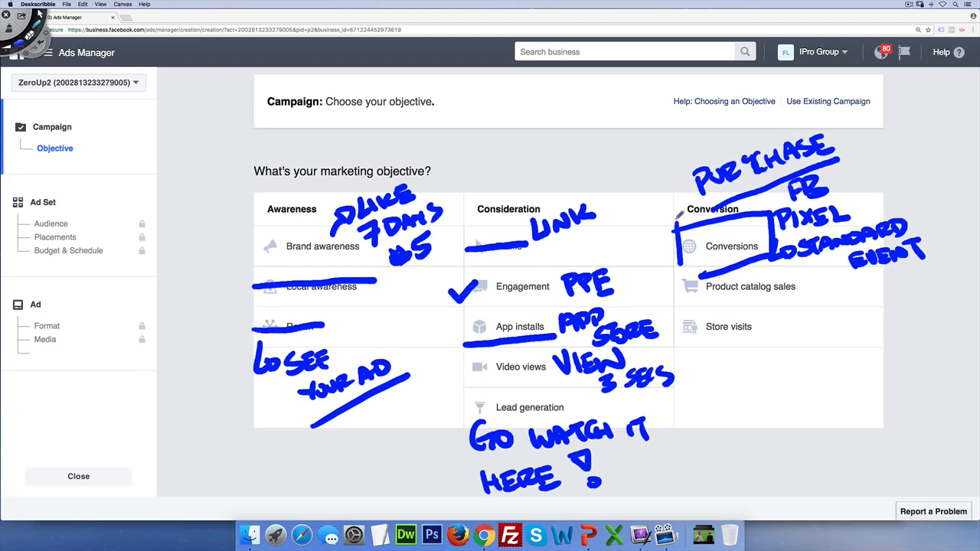
pyautogui.moveTo(676, 197)
pyautogui.mouseDown()
pyautogui.moveTo(684, 230)
pyautogui.moveTo(692, 218)
pyautogui.mouseUp()
# Write "ECOM" beside Product catalog sales, and box Store visits with the branches "CALL" and "DIRECTION".
pyautogui.moveTo(813, 303)
pyautogui.mouseDown()
pyautogui.moveTo(821, 281)
pyautogui.moveTo(887, 277)
pyautogui.mouseUp()
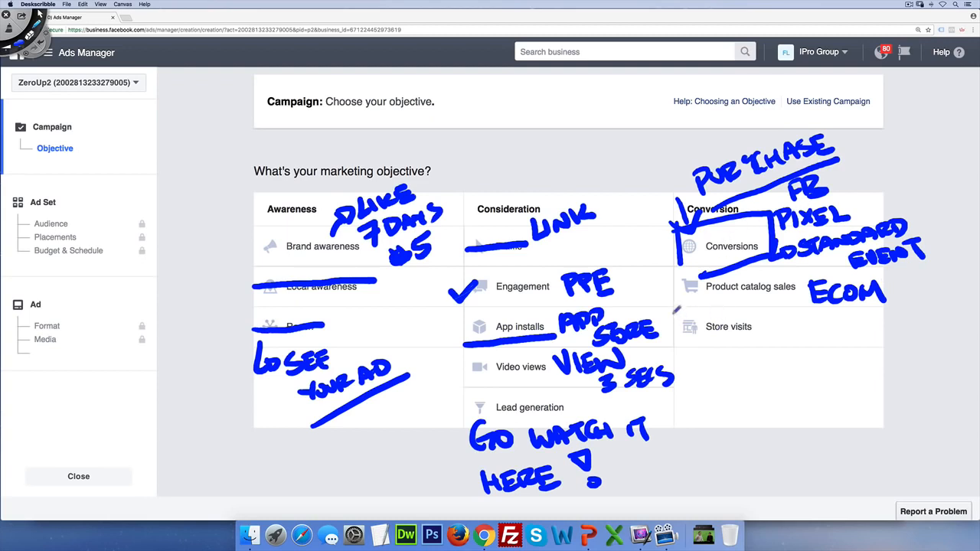
pyautogui.moveTo(677, 308)
pyautogui.mouseDown()
pyautogui.moveTo(676, 353)
pyautogui.moveTo(770, 345)
pyautogui.moveTo(677, 353)
pyautogui.mouseUp()
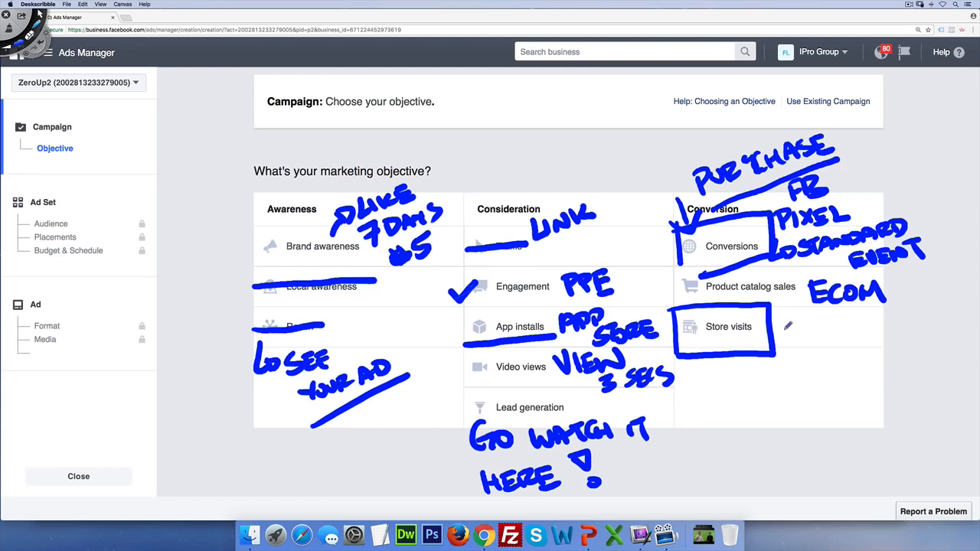
pyautogui.moveTo(780, 331)
pyautogui.mouseDown()
pyautogui.moveTo(799, 325)
pyautogui.moveTo(801, 355)
pyautogui.mouseUp()
pyautogui.moveTo(816, 320)
pyautogui.mouseDown()
pyautogui.moveTo(812, 332)
pyautogui.moveTo(829, 322)
pyautogui.moveTo(867, 330)
pyautogui.moveTo(828, 357)
pyautogui.moveTo(865, 341)
pyautogui.moveTo(925, 341)
pyautogui.mouseUp()
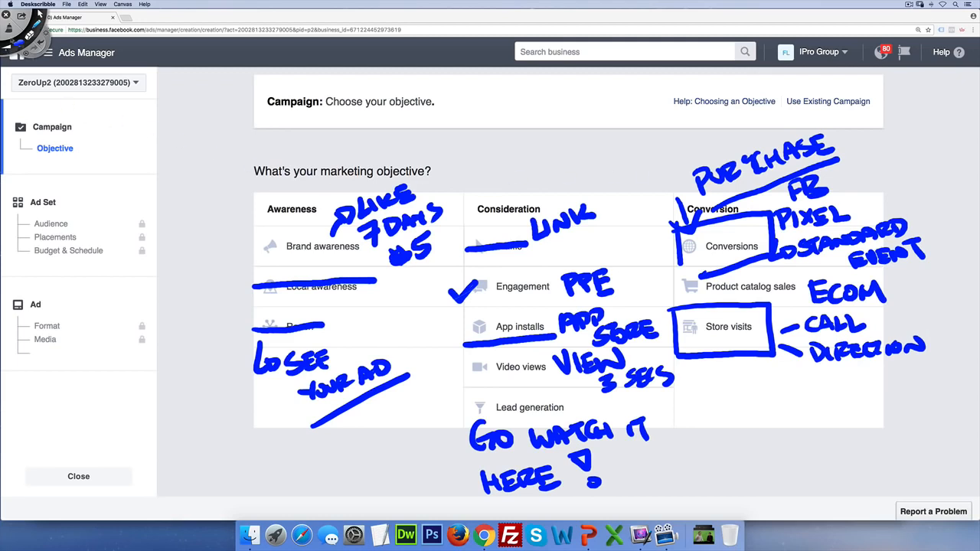
# Clear all annotations, then draw a blue box around the Conversions objective and erase it.
pyautogui.click(25, 28)
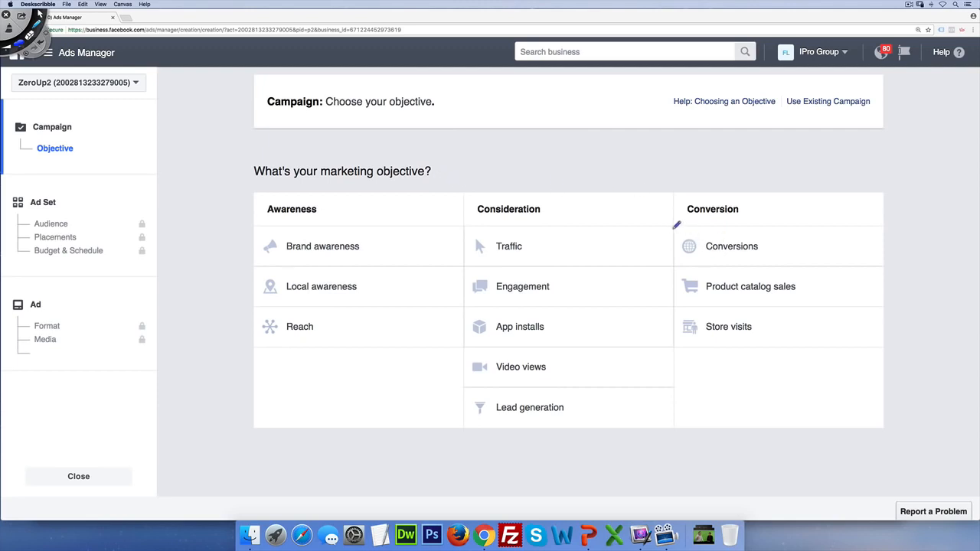
pyautogui.moveTo(671, 223)
pyautogui.mouseDown()
pyautogui.moveTo(673, 262)
pyautogui.moveTo(779, 254)
pyautogui.moveTo(778, 223)
pyautogui.moveTo(672, 222)
pyautogui.moveTo(673, 267)
pyautogui.mouseUp()
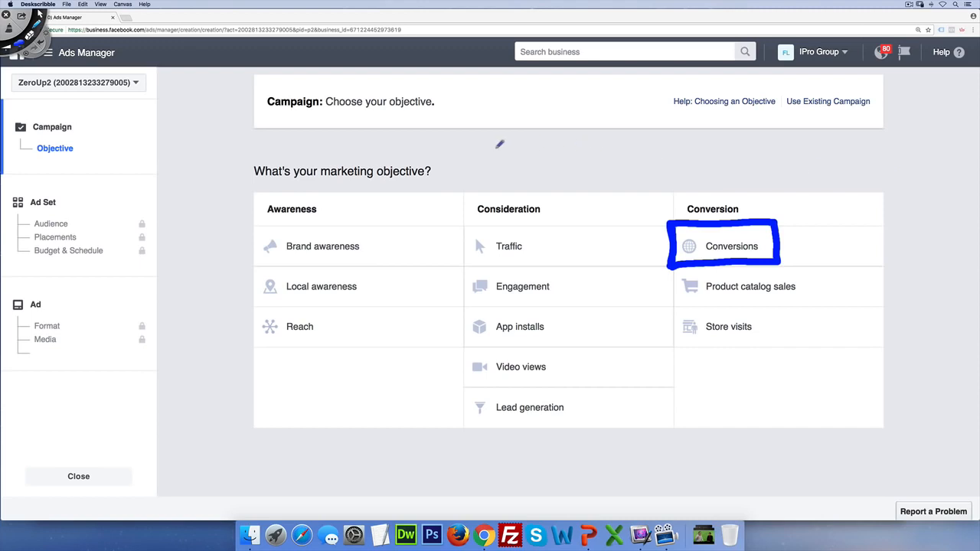
pyautogui.click(8, 28)
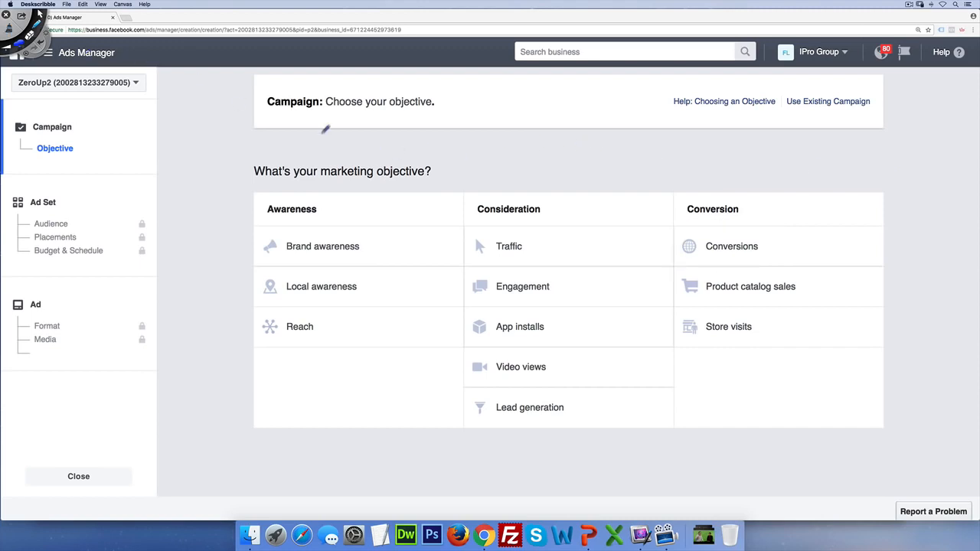
# Exit the drawing overlay, choose Conversions as the campaign objective and select the campaign name text.
pyautogui.click(6, 15)
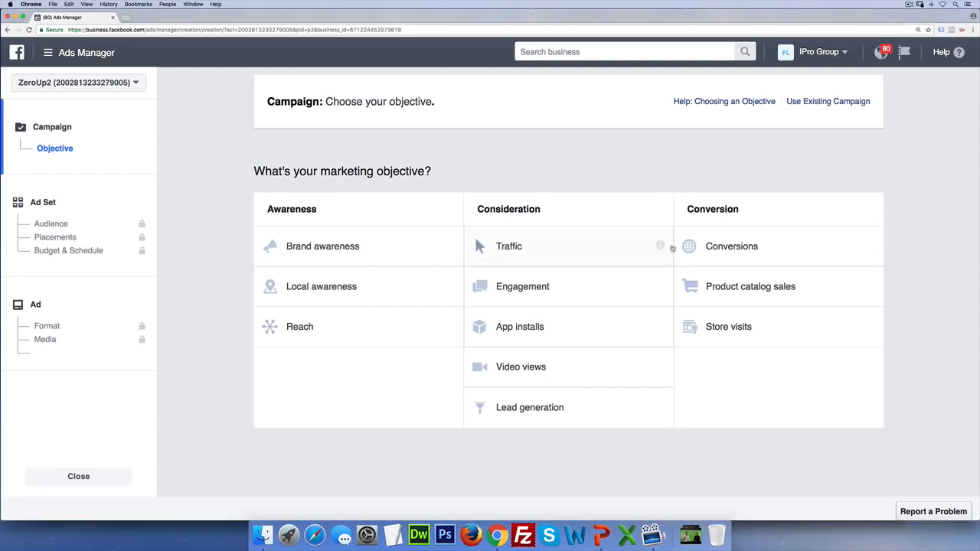
pyautogui.click(731, 246)
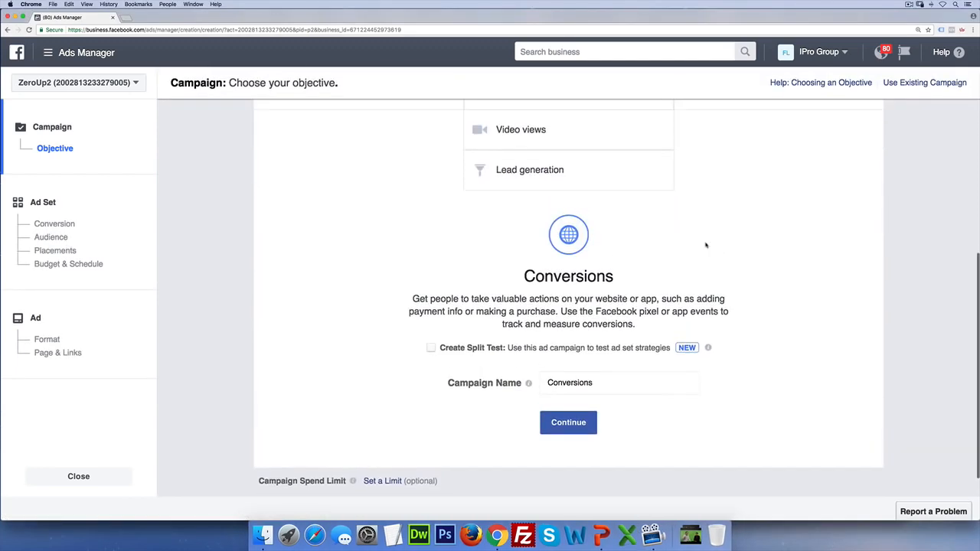
pyautogui.doubleClick(551, 381)
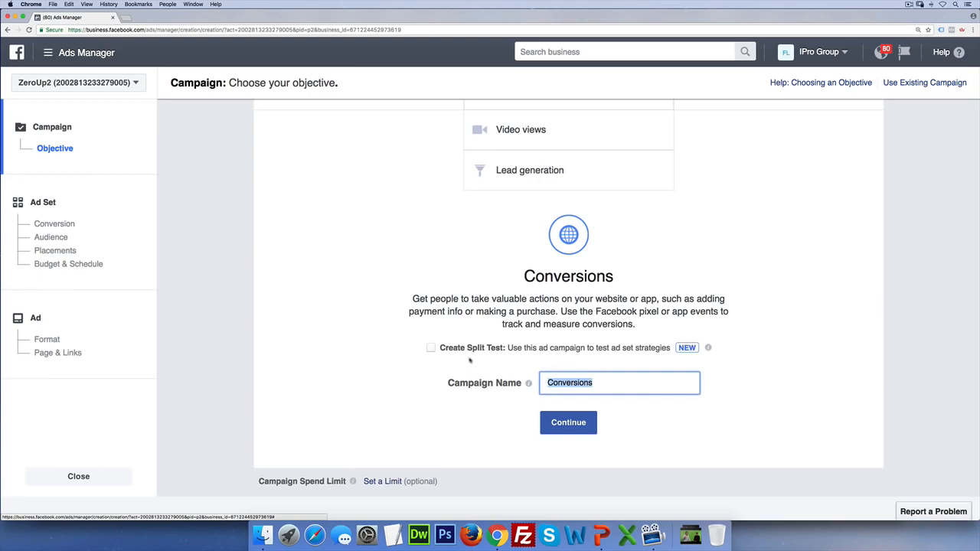
# Open watchcount.com in a new browser tab.
pyautogui.click(127, 18)
pyautogui.write('watchco')
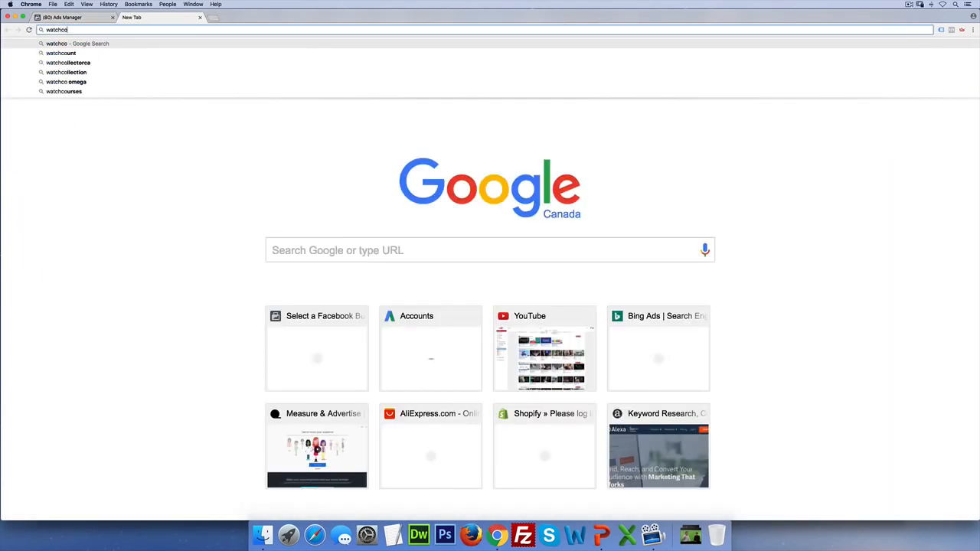
pyautogui.write('unt.')
pyautogui.press('Return')
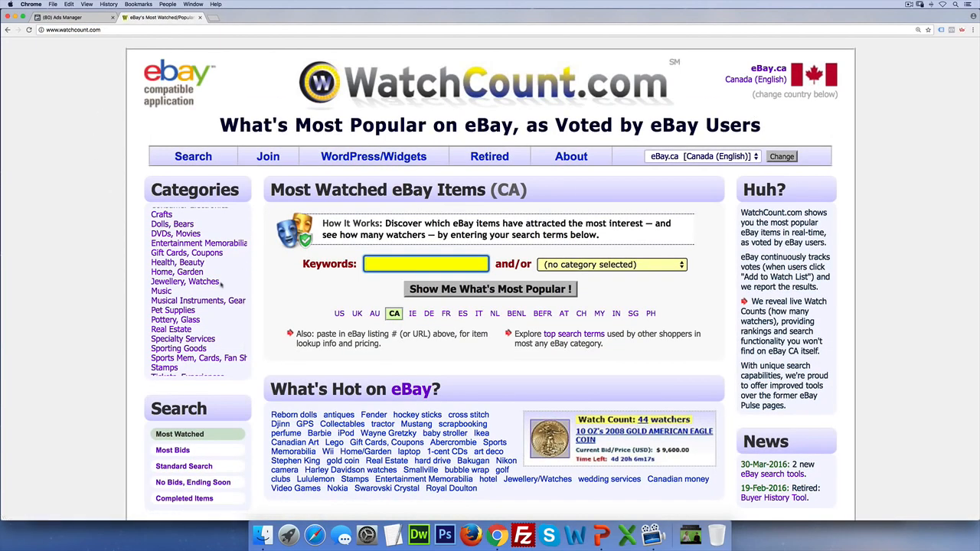
# Look through WatchCount's list of eBay product categories.
pyautogui.scroll(-2, 219, 285)
pyautogui.scroll(3, 216, 285)
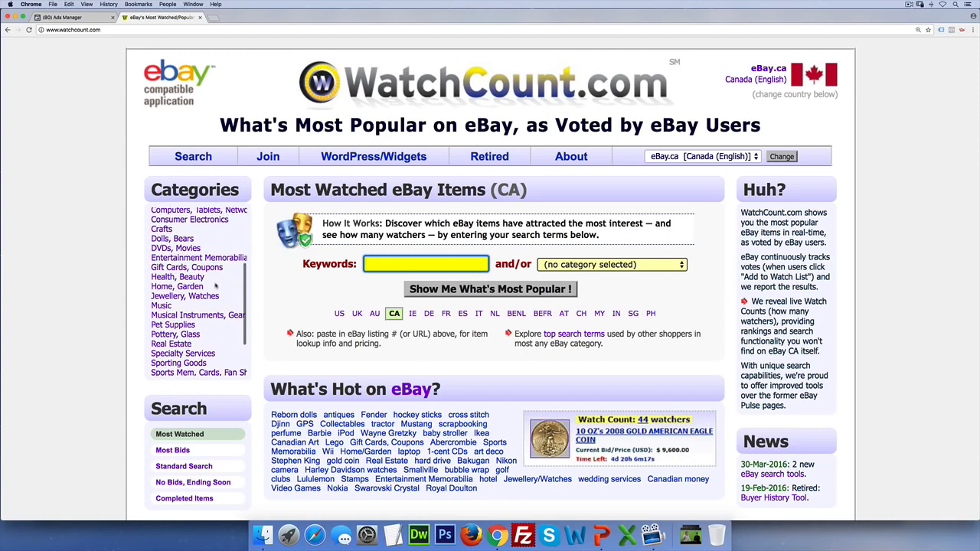
pyautogui.scroll(5, 215, 286)
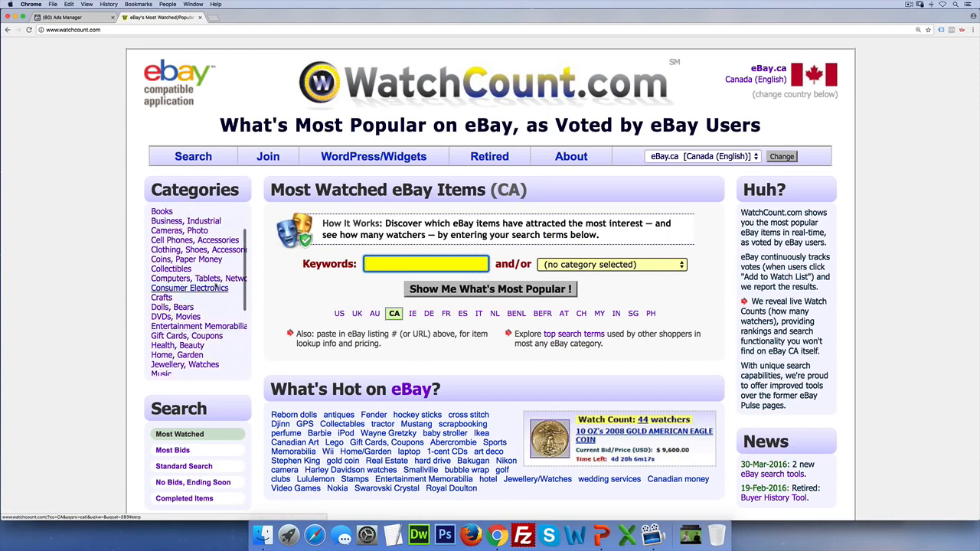
pyautogui.scroll(3, 214, 283)
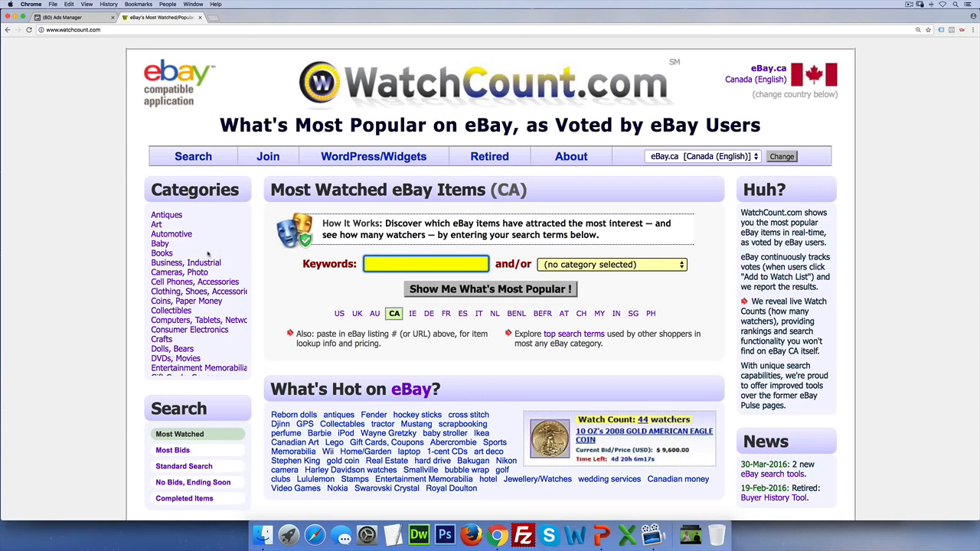
pyautogui.scroll(-5, 206, 255)
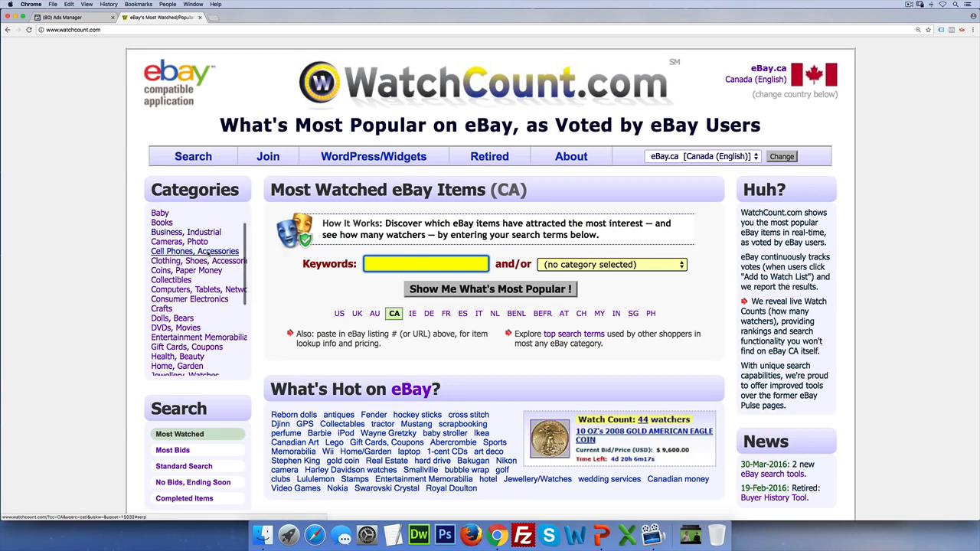
pyautogui.scroll(5, 207, 255)
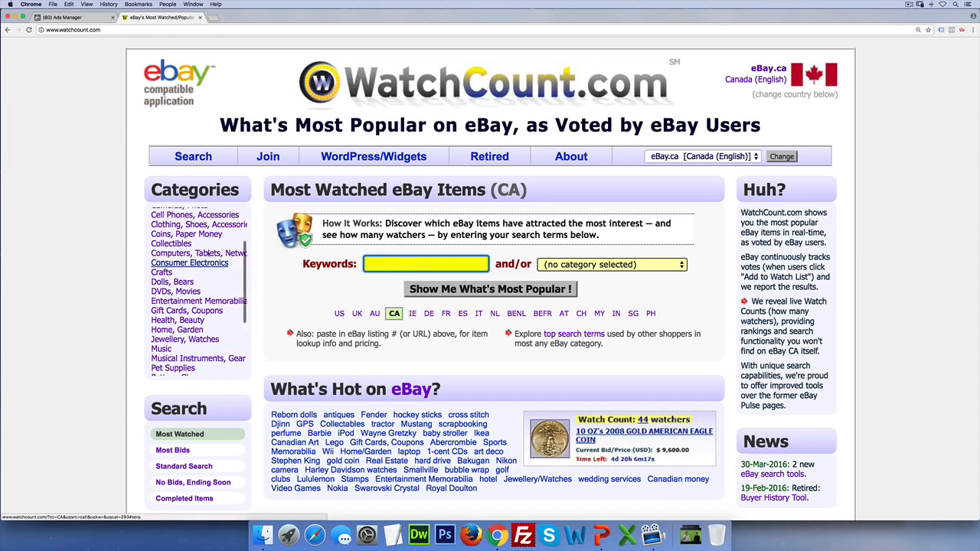
pyautogui.scroll(-5, 207, 253)
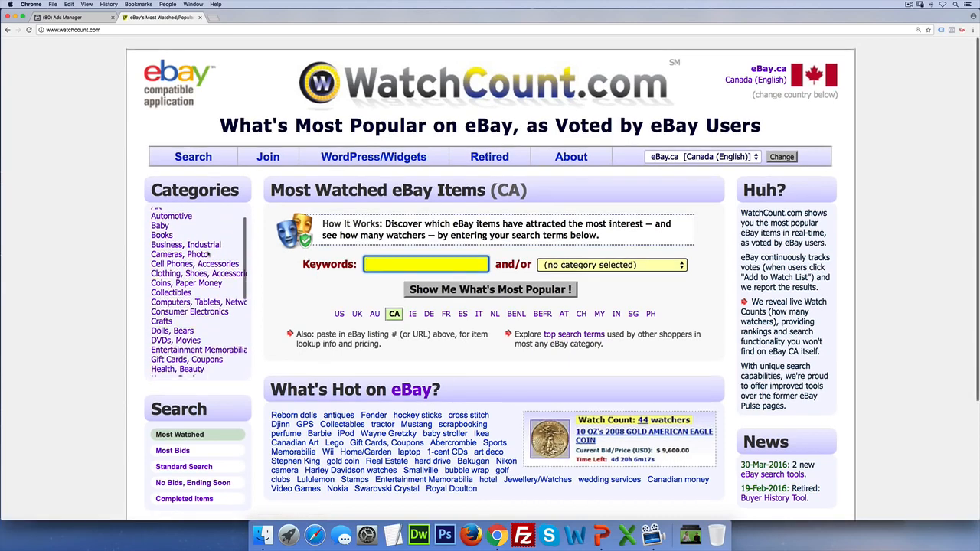
pyautogui.scroll(-2, 208, 254)
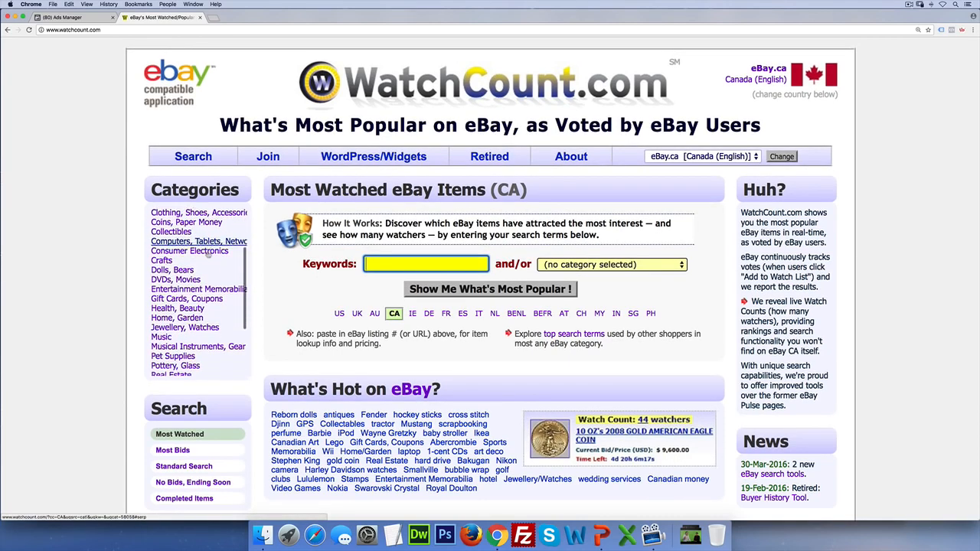
# Open the US most-watched items for Home, Garden and highlight the past sales figure of the Tactical Police SWAT flashlight.
pyautogui.click(177, 318)
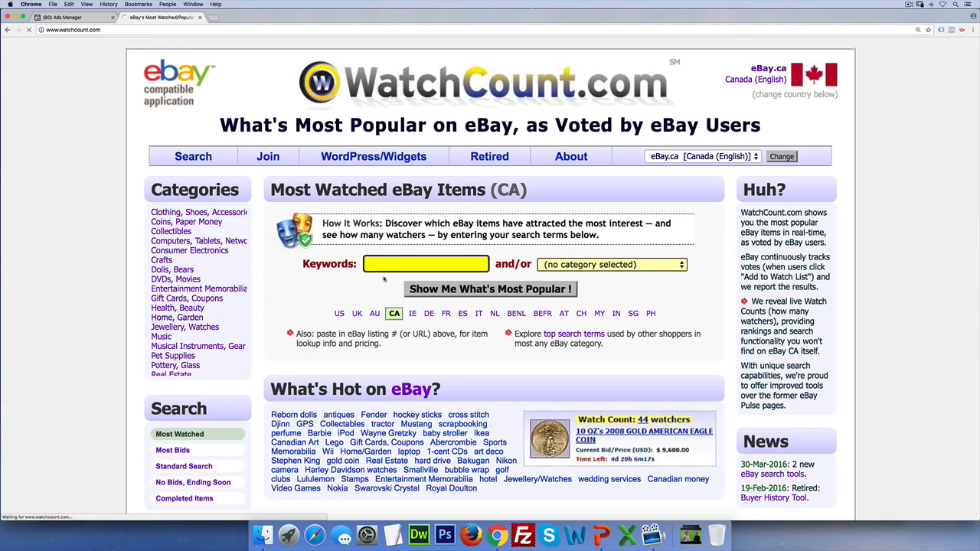
pyautogui.click(339, 313)
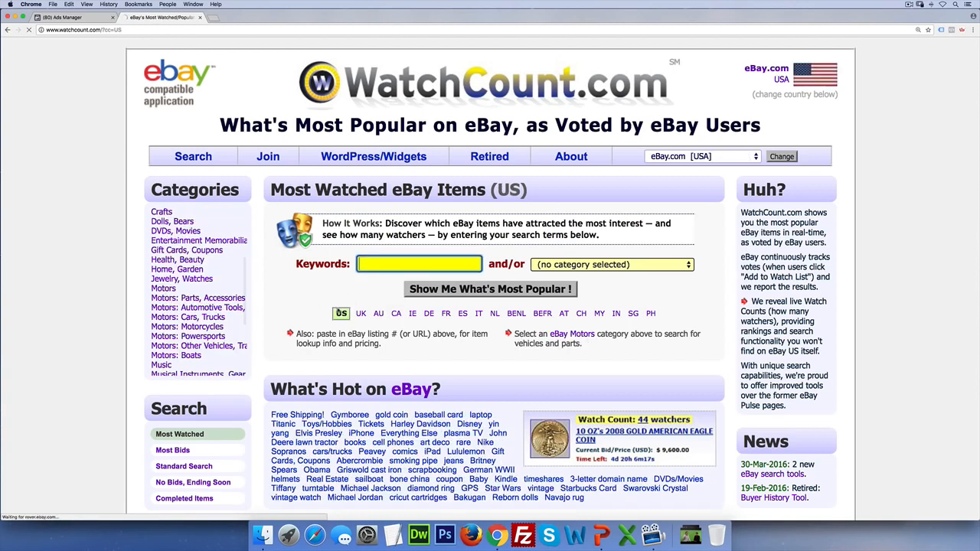
pyautogui.scroll(-1, 206, 283)
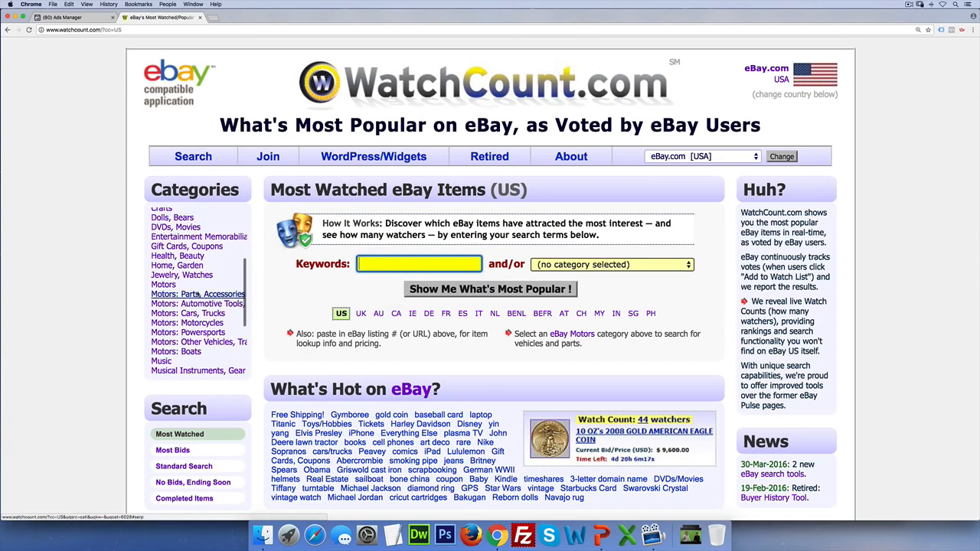
pyautogui.click(196, 272)
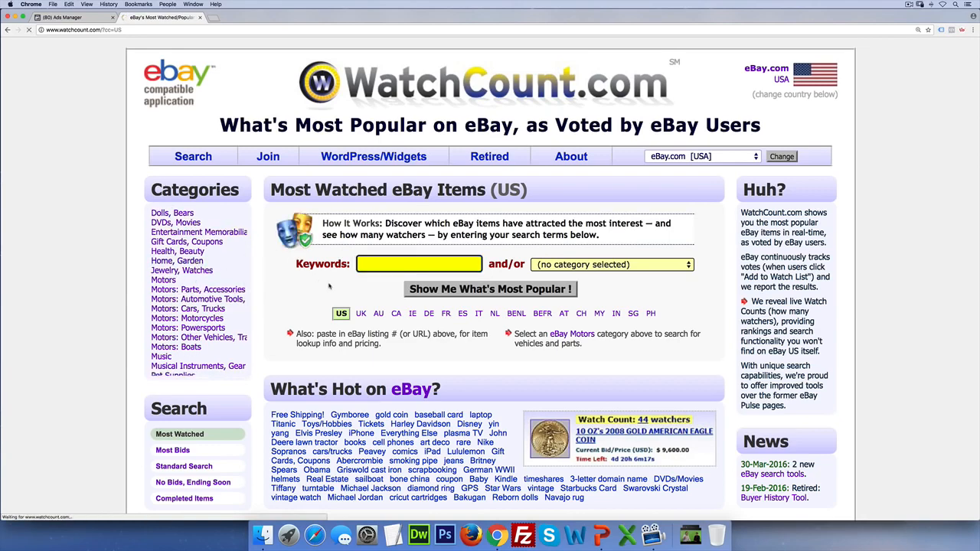
pyautogui.scroll(-3, 329, 286)
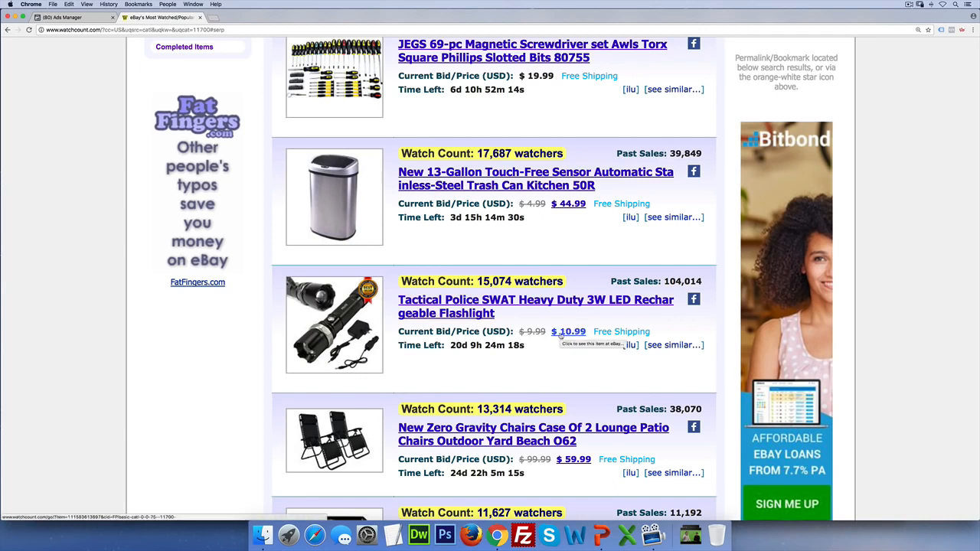
pyautogui.moveTo(662, 281); pyautogui.dragTo(702, 281)
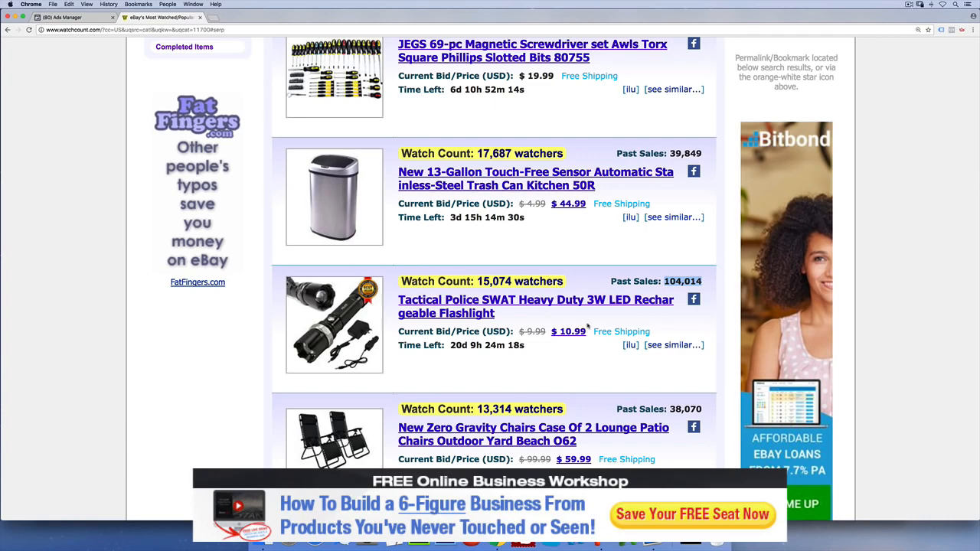
# Open aliexpress.com in a new tab and search it for "tactical led flashlight".
pyautogui.click(215, 18)
pyautogui.write('aliexpress.com')
pyautogui.press('Return')
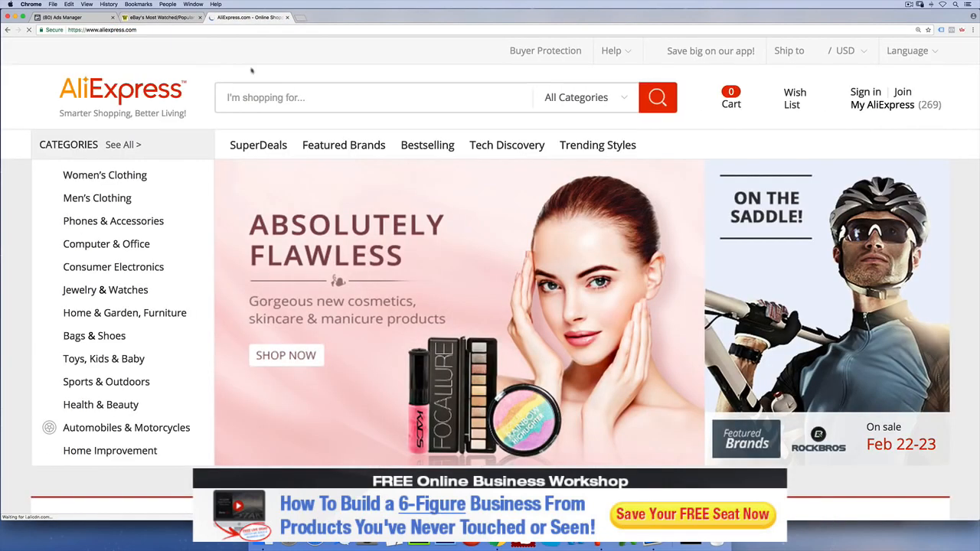
pyautogui.click(252, 97)
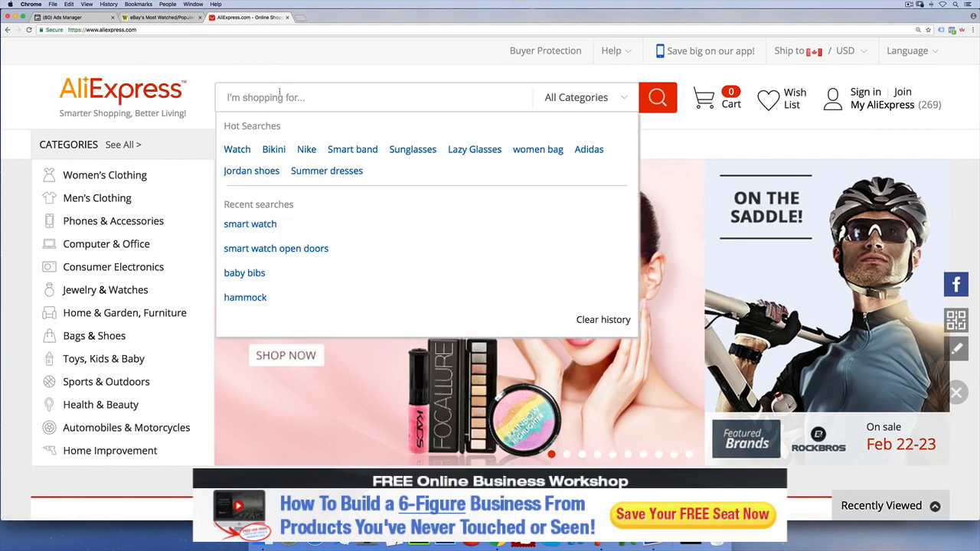
pyautogui.write('tactica')
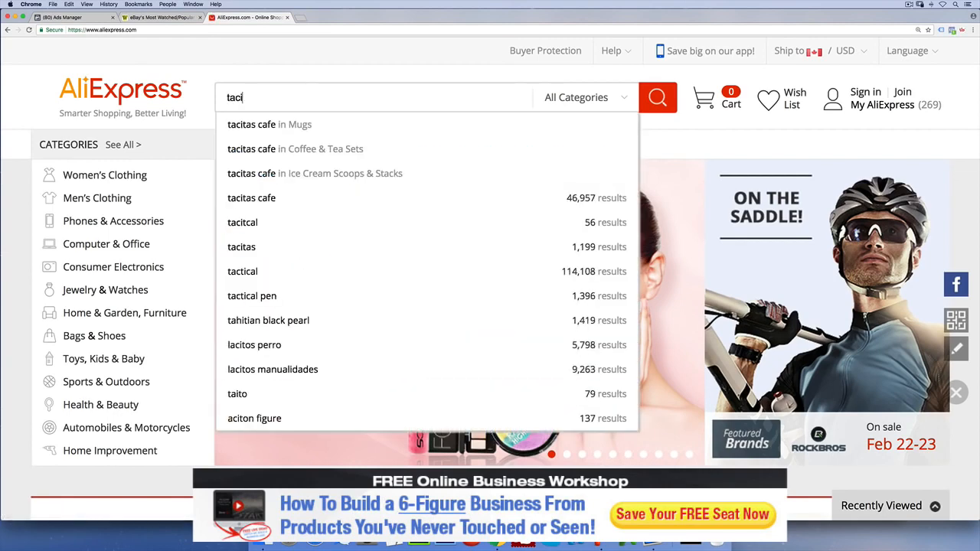
pyautogui.write('l led flashlight')
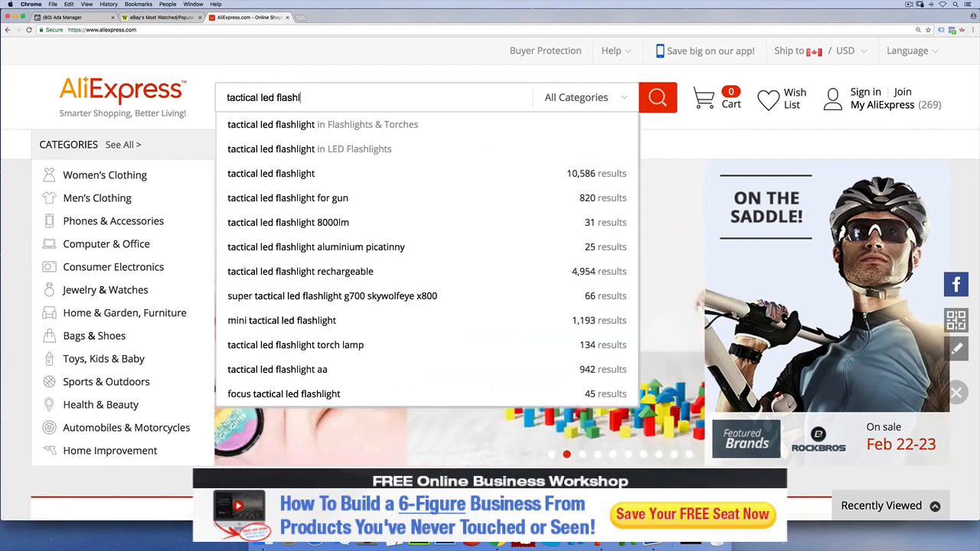
pyautogui.press('Return')
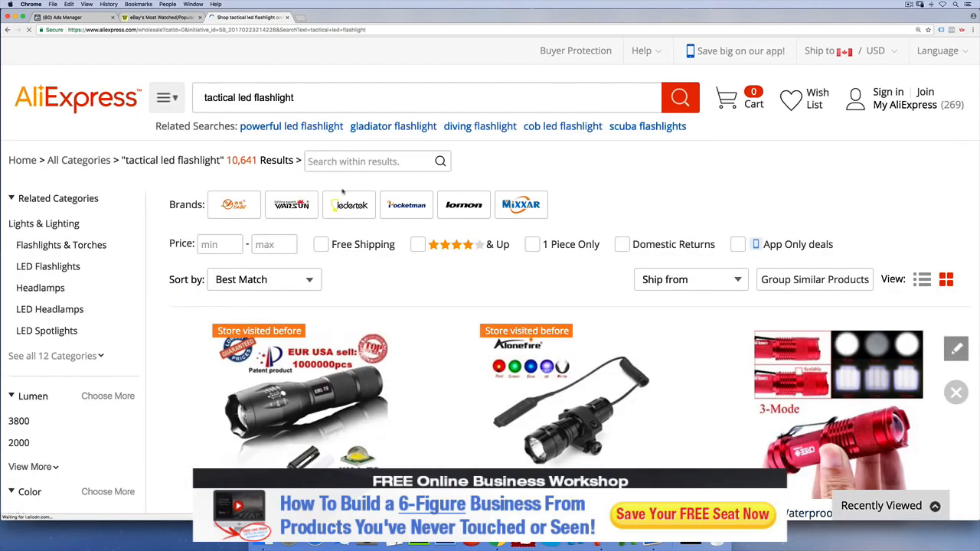
# Look through the flashlight results to compare their prices and order counts.
pyautogui.scroll(-2, 343, 192)
pyautogui.scroll(-1, 343, 192)
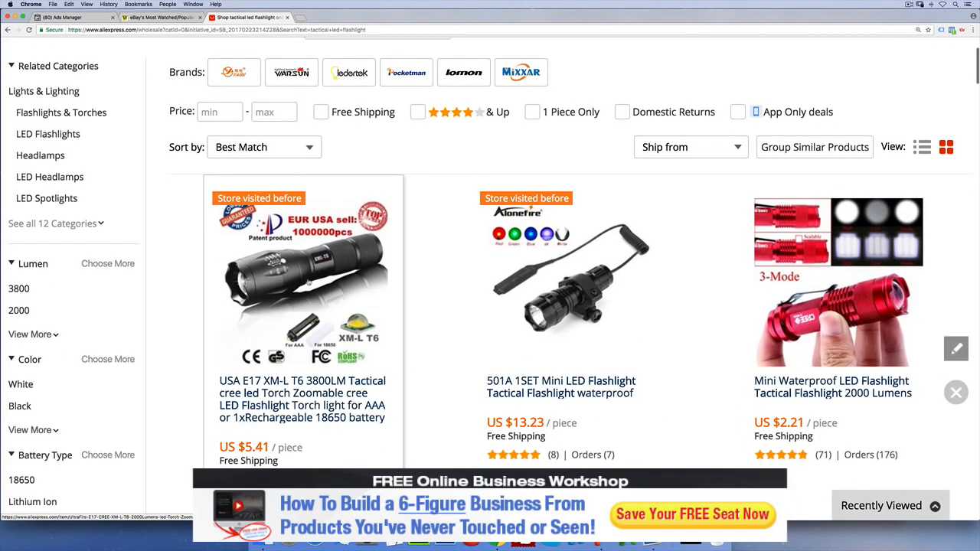
pyautogui.scroll(-1, 309, 283)
pyautogui.scroll(-6, 440, 265)
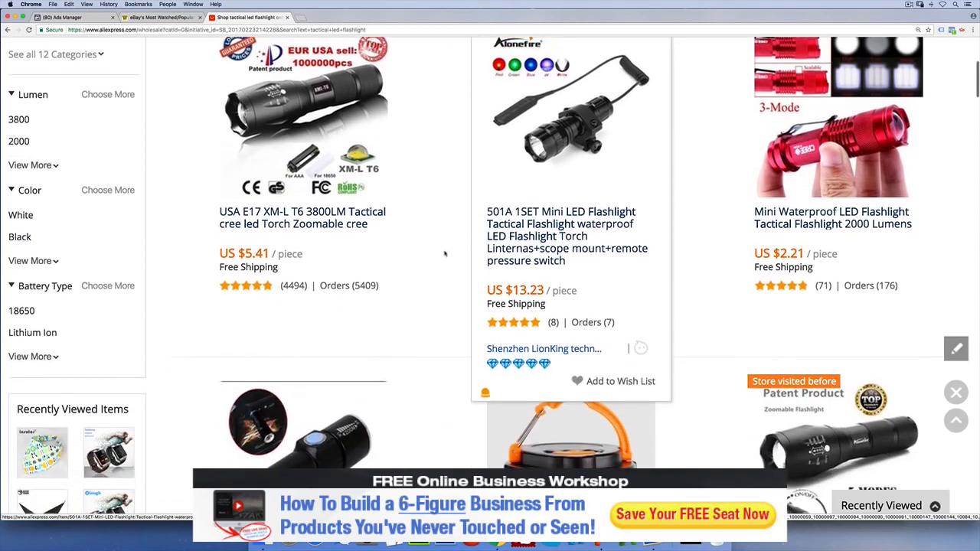
pyautogui.scroll(-3, 441, 265)
pyautogui.scroll(7, 369, 204)
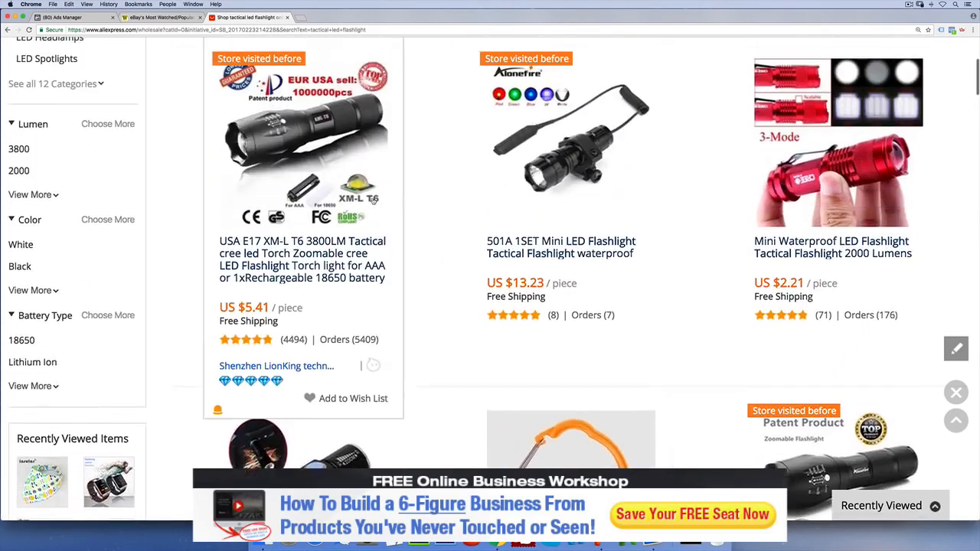
# Compare the AliExpress flashlights with the WatchCount listing, and open the product page of the USA E17 XM-L T6 3800LM flashlight.
pyautogui.scroll(-8, 369, 204)
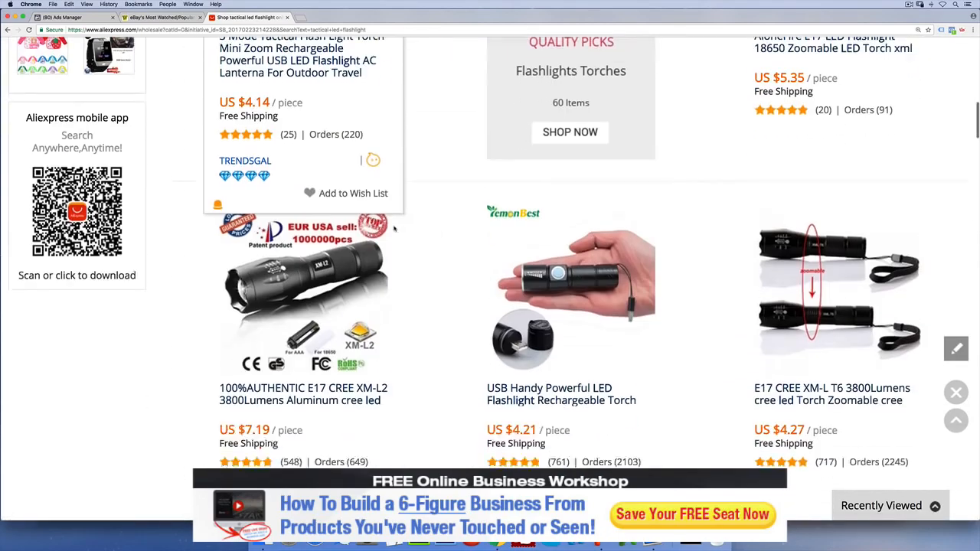
pyautogui.click(157, 17)
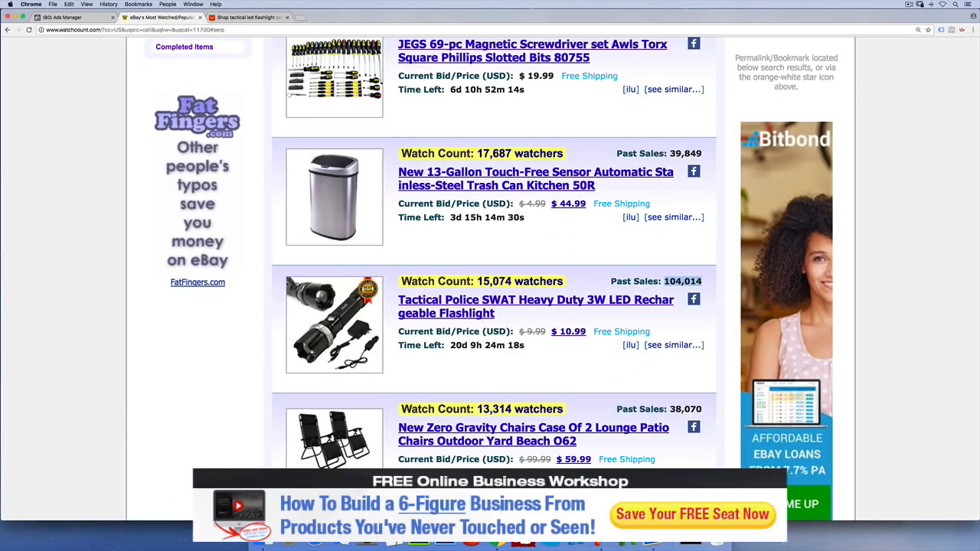
pyautogui.click(249, 17)
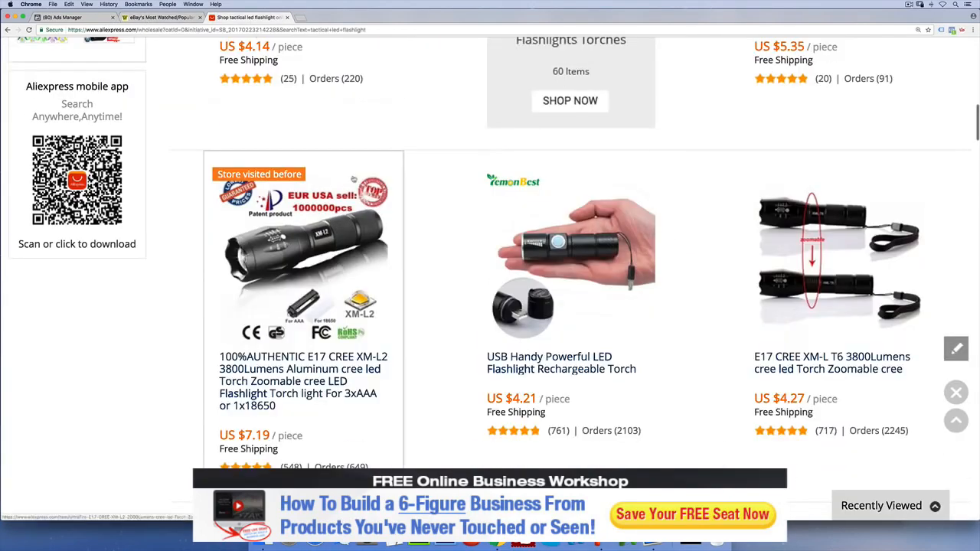
pyautogui.scroll(4, 306, 245)
pyautogui.scroll(5, 329, 181)
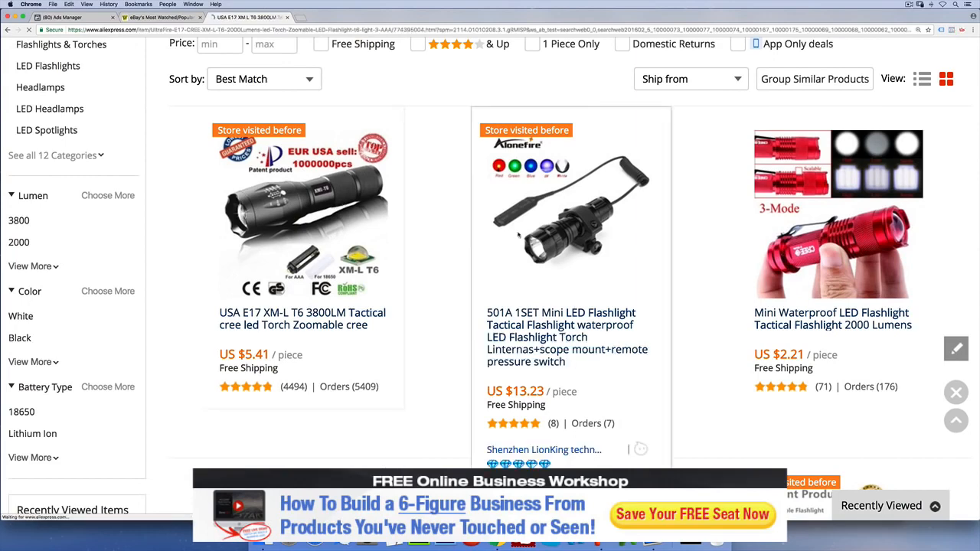
pyautogui.scroll(-3, 459, 232)
pyautogui.moveTo(605, 161)
pyautogui.scroll(-1, 605, 161)
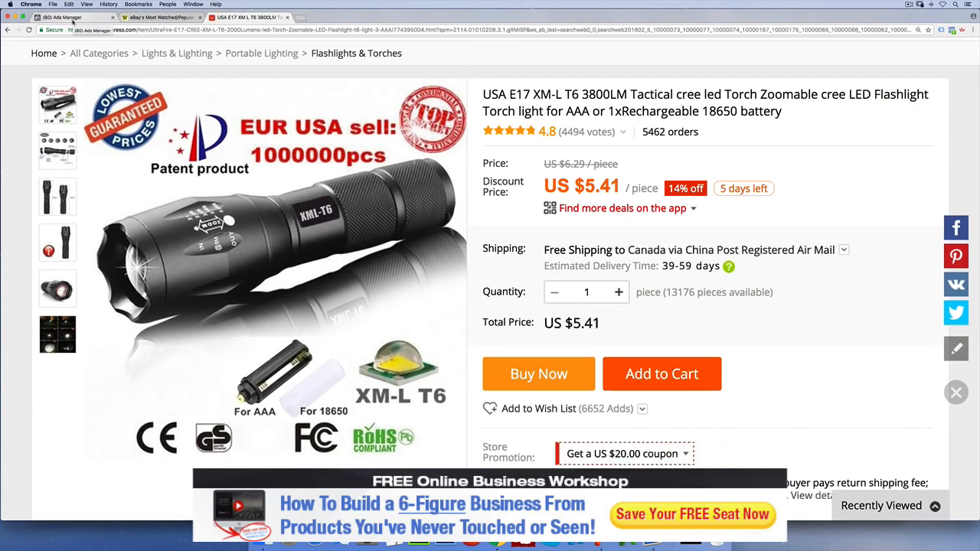
# Return to Ads Manager, name the campaign "Tactical Flashlight Conversions" and continue to the ad set.
pyautogui.click(72, 19)
pyautogui.scroll(-1, 359, 182)
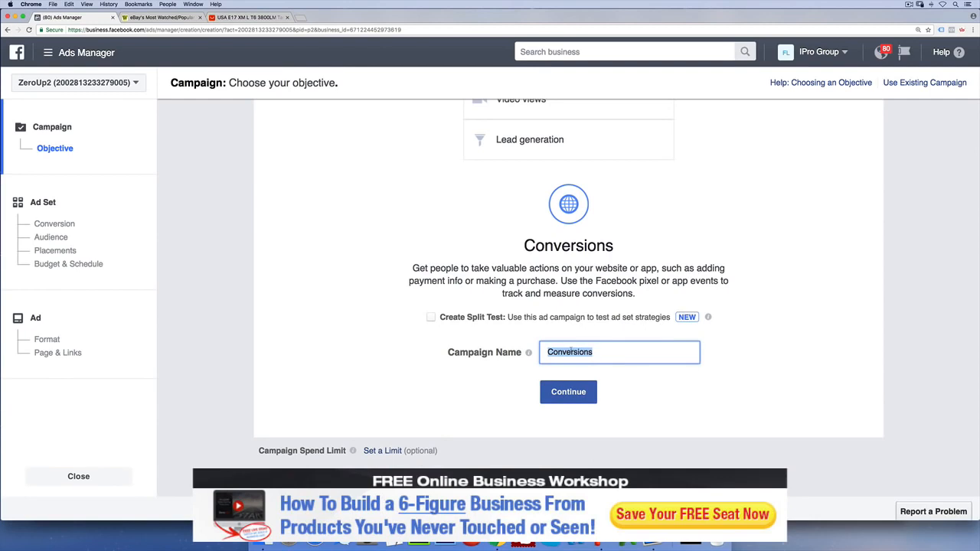
pyautogui.write('Tactical Flashlight Conversions')
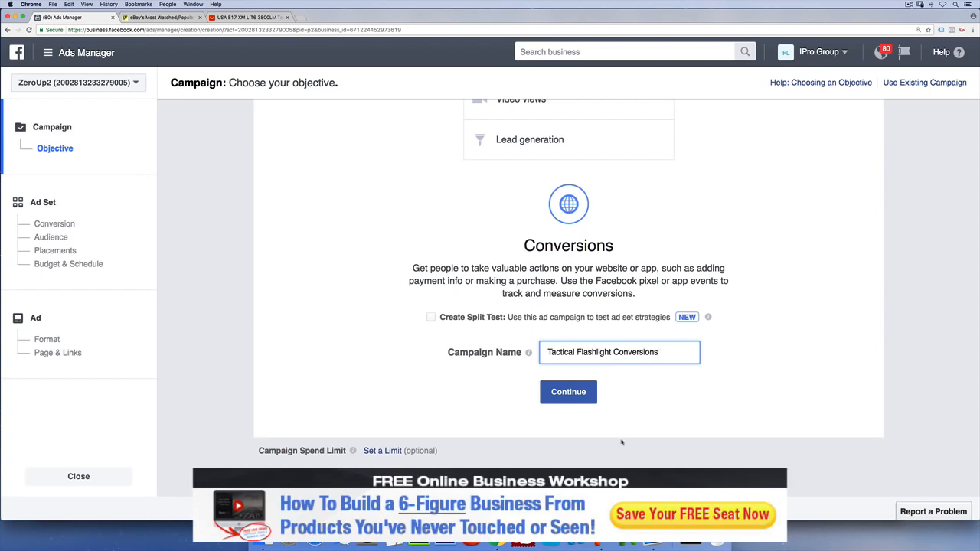
pyautogui.click(574, 393)
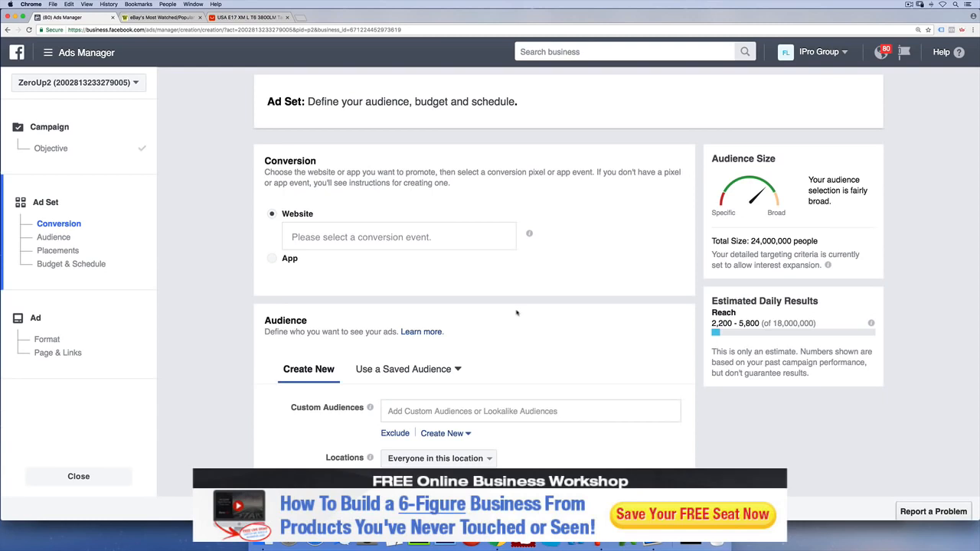
# Review the available website conversion events and choose Purchase as the ad set's conversion event.
pyautogui.click(420, 237)
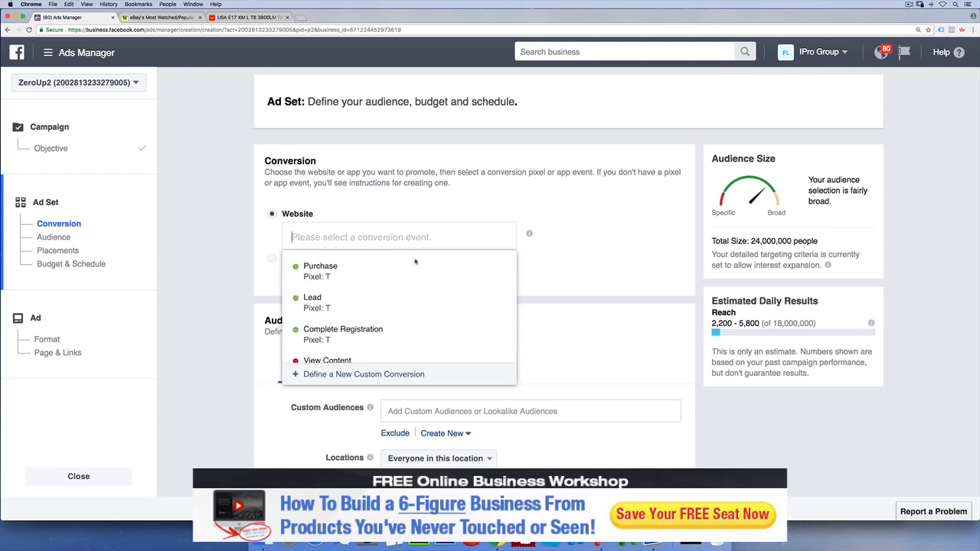
pyautogui.click(303, 263)
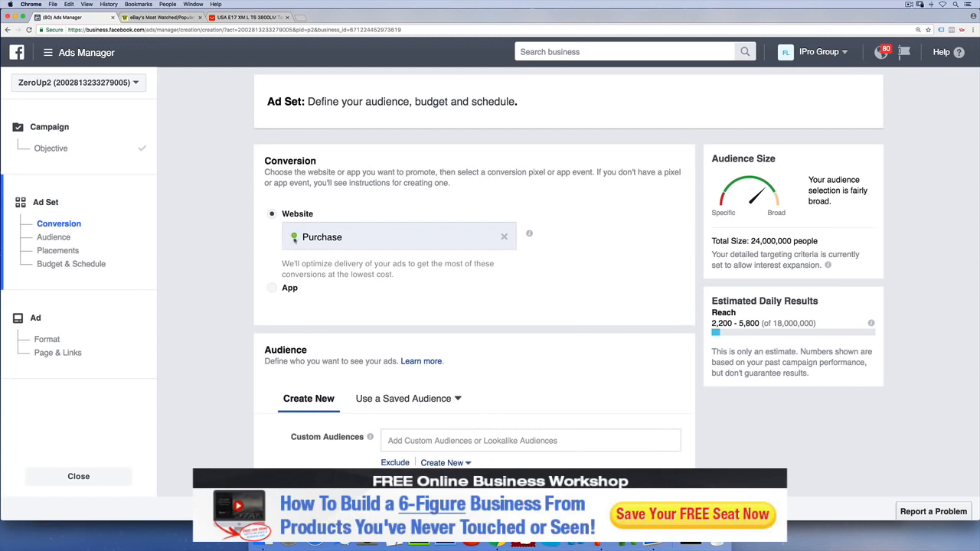
pyautogui.moveTo(294, 238); pyautogui.dragTo(343, 238)
pyautogui.click(504, 236)
pyautogui.scroll(-2, 345, 337)
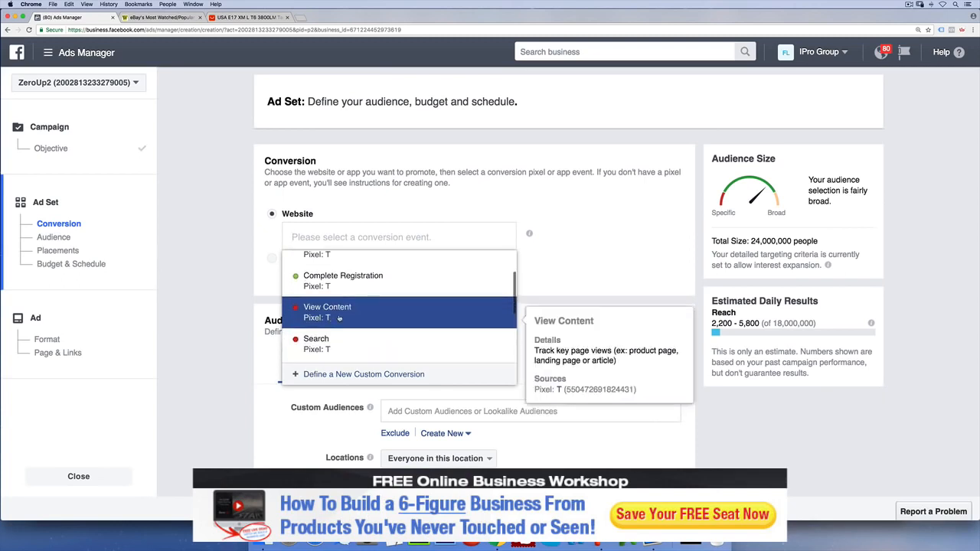
pyautogui.scroll(-4, 341, 317)
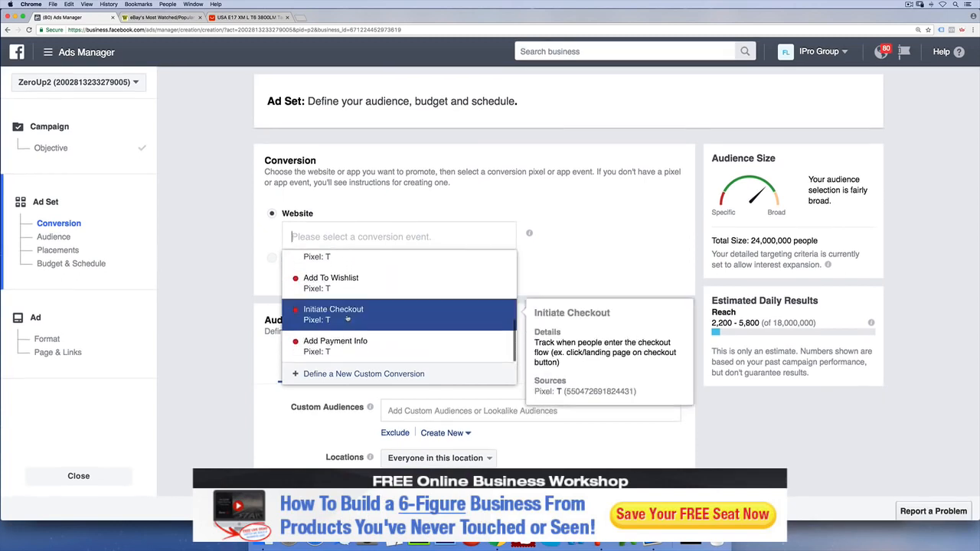
pyautogui.scroll(4, 346, 318)
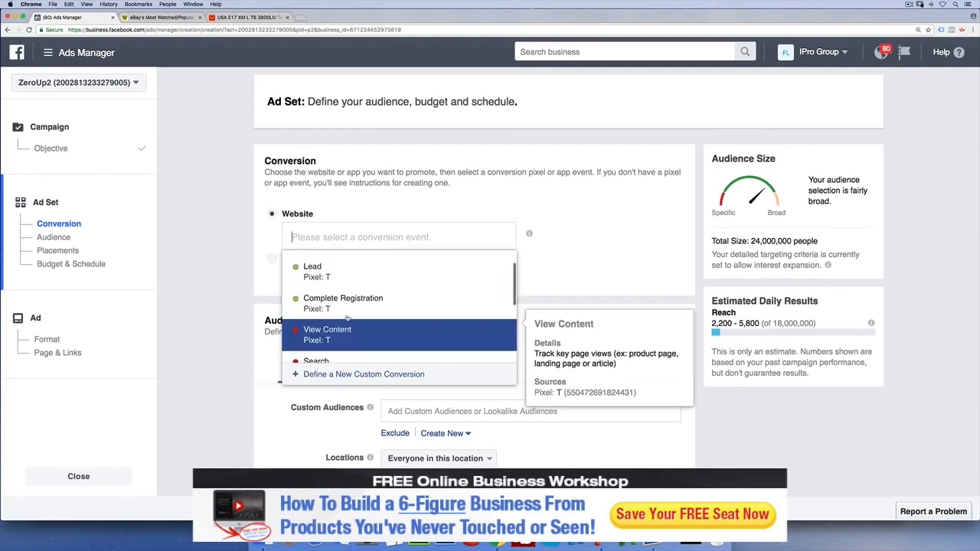
pyautogui.scroll(1, 347, 319)
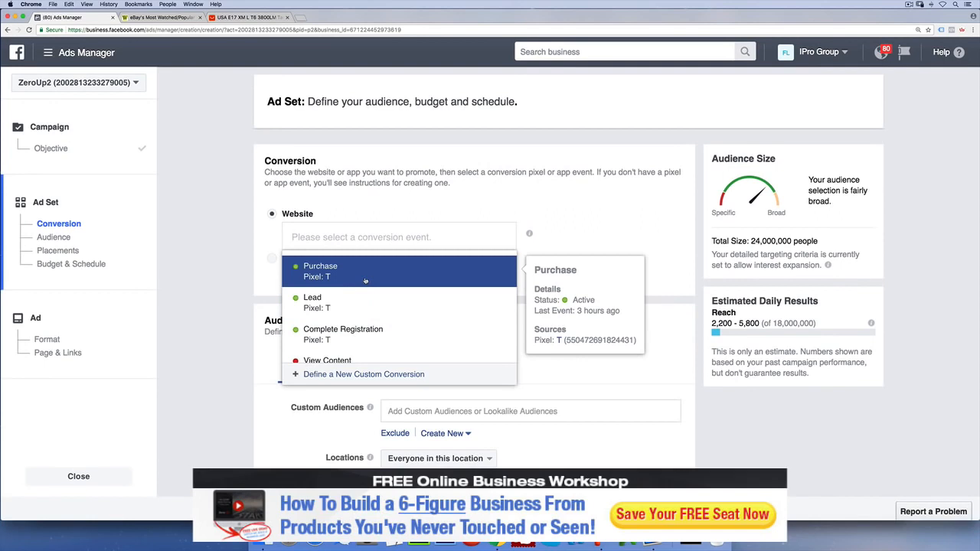
pyautogui.click(366, 281)
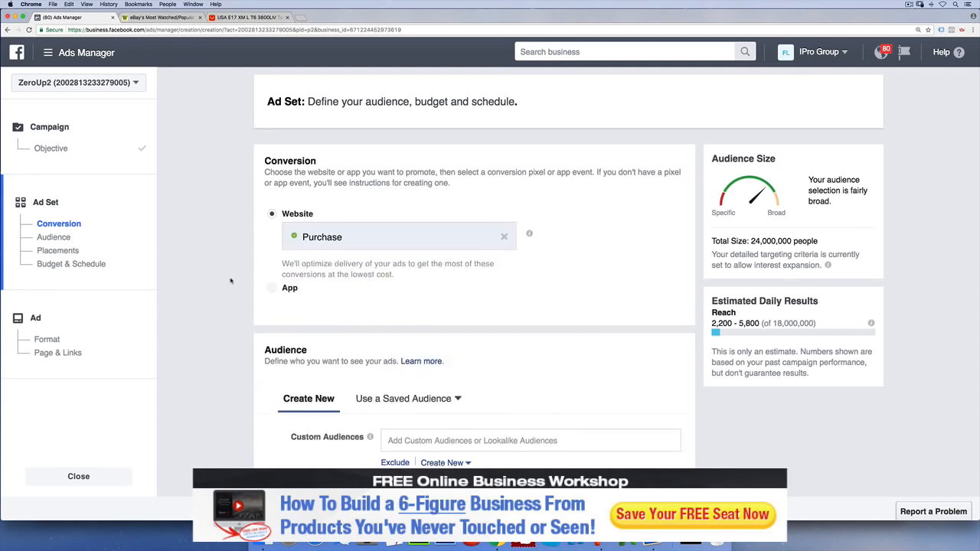
# Add the United States to the ad set's audience locations.
pyautogui.scroll(-5, 230, 281)
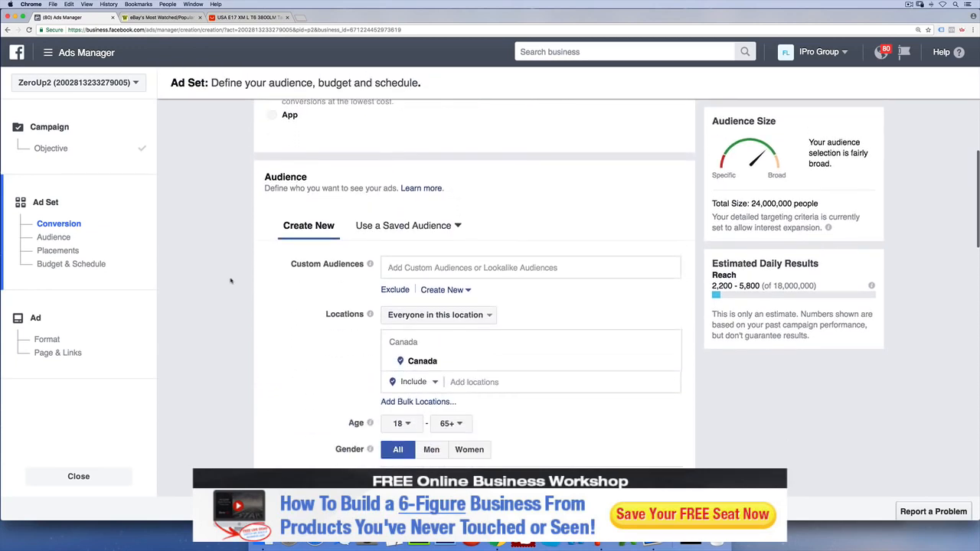
pyautogui.scroll(-3, 230, 281)
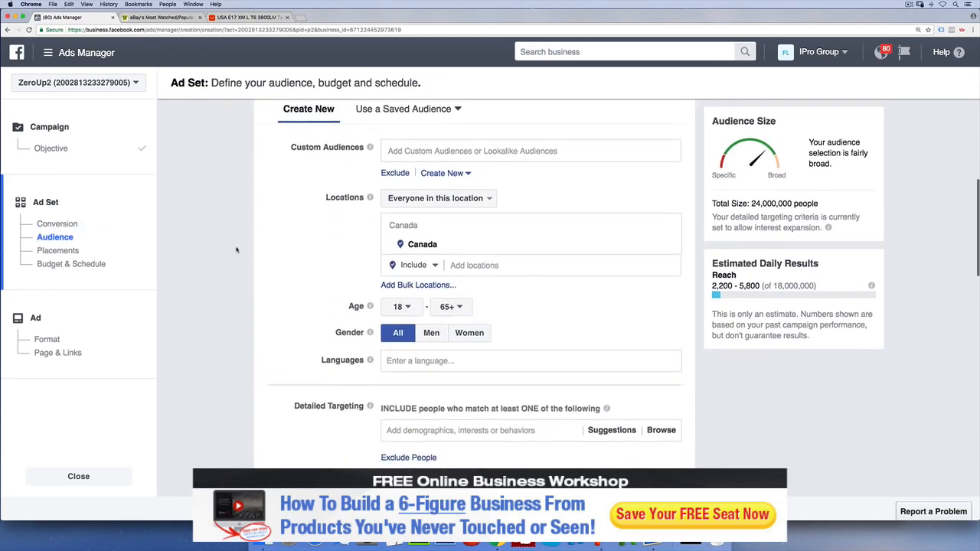
pyautogui.scroll(-1, 236, 250)
pyautogui.scroll(1, 236, 249)
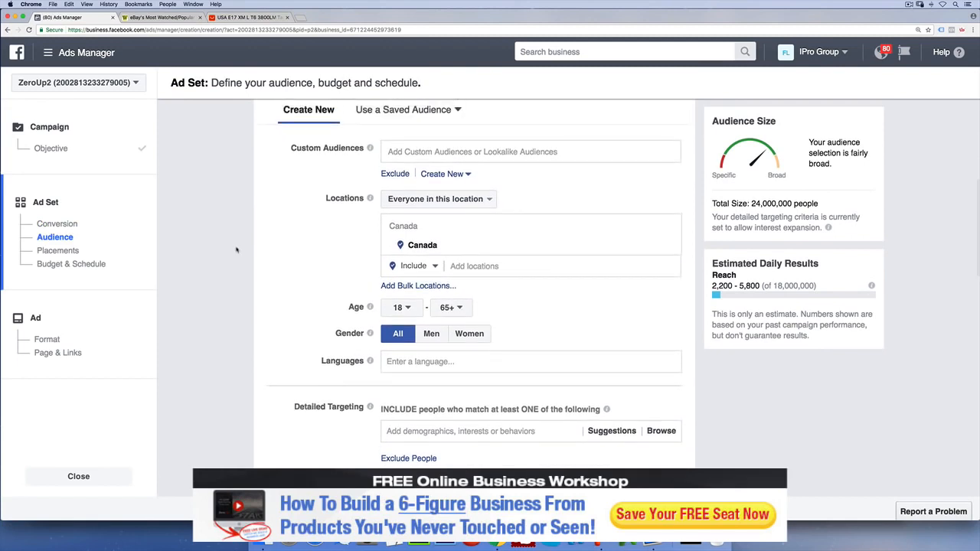
pyautogui.doubleClick(331, 199)
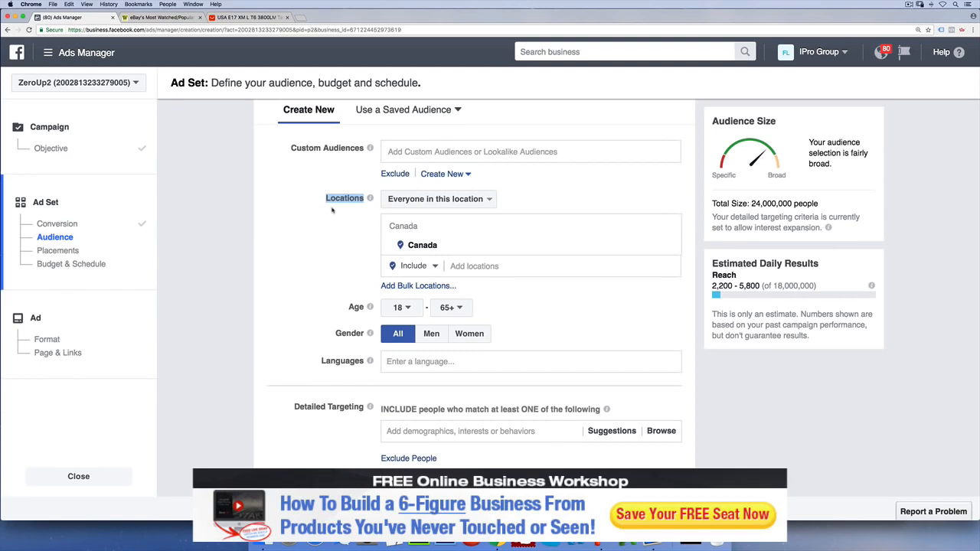
pyautogui.click(332, 213)
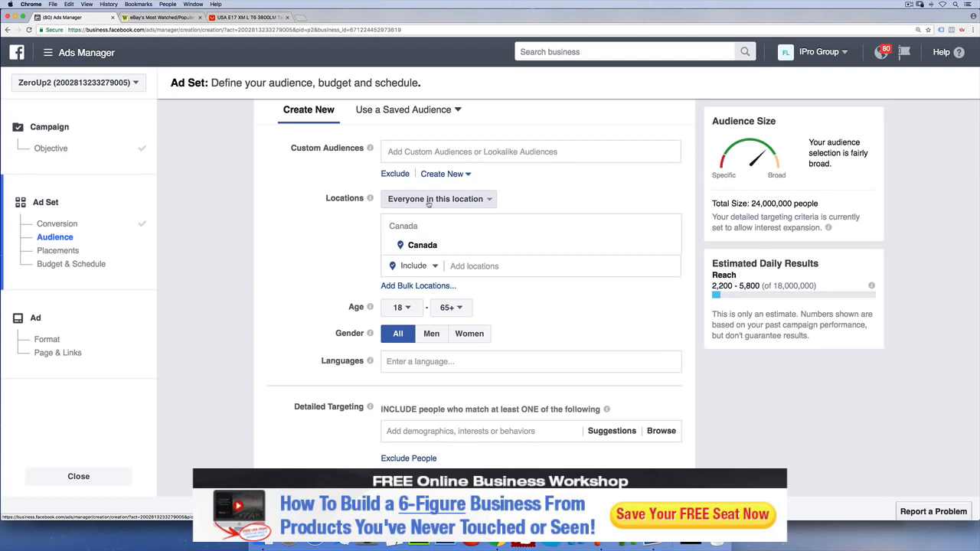
pyautogui.click(475, 265)
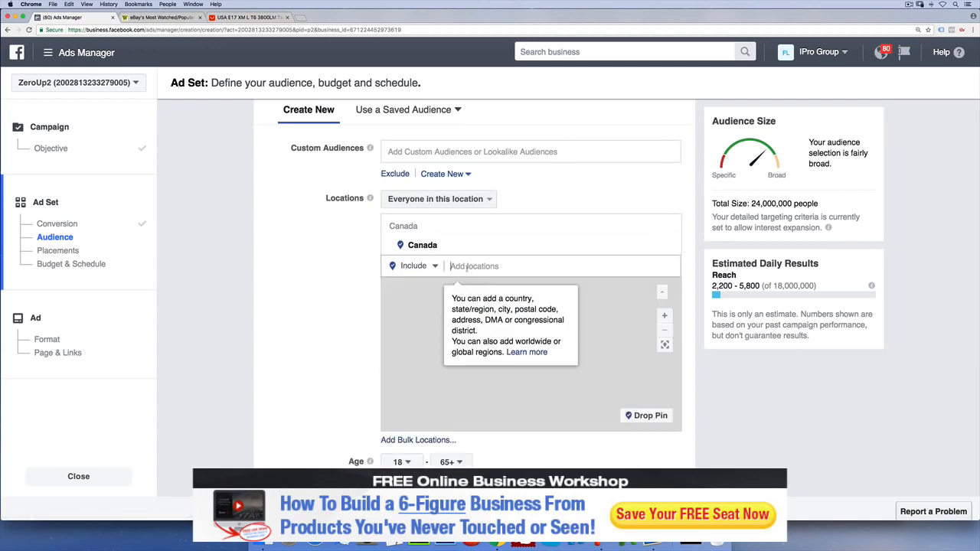
pyautogui.write('unte')
pyautogui.press('BackSpace')
pyautogui.write('er')
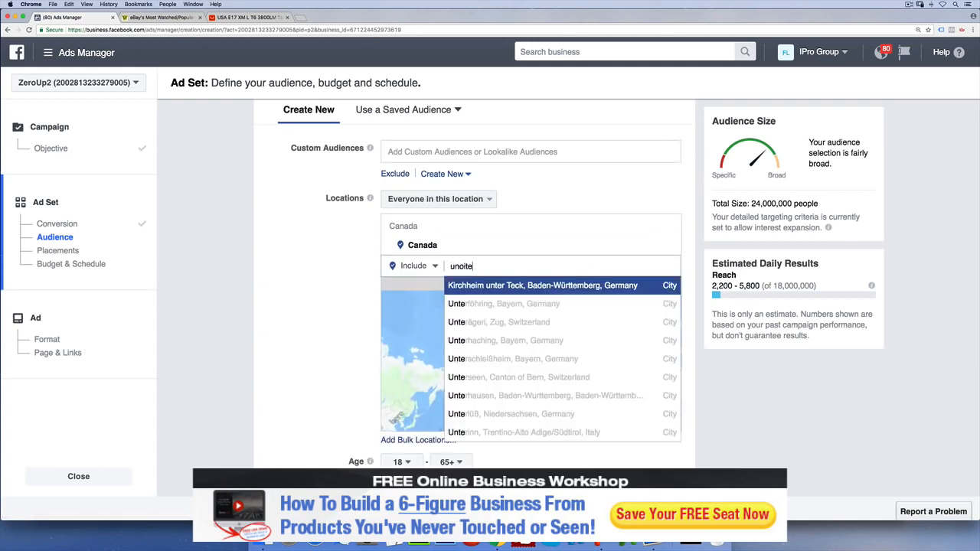
pyautogui.press('BackSpace')
pyautogui.press('BackSpace')
pyautogui.press('BackSpace')
pyautogui.write('ited')
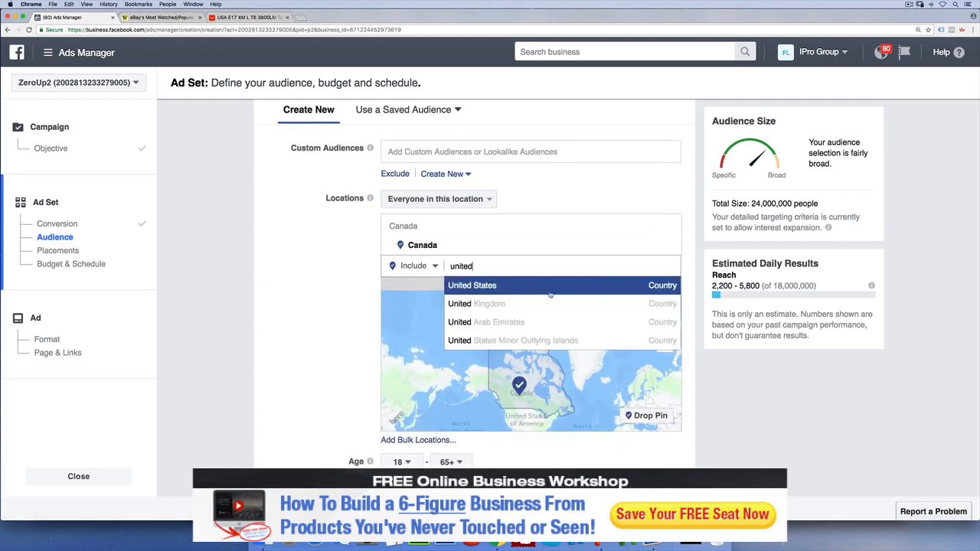
pyautogui.click(550, 290)
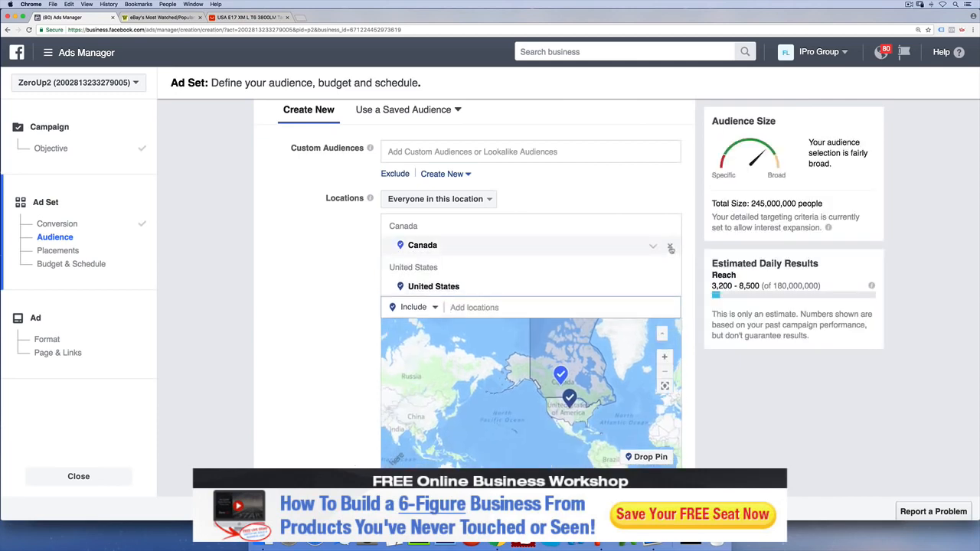
# Remove Canada from the audience locations and limit the targeting to "People who live in this location".
pyautogui.click(670, 246)
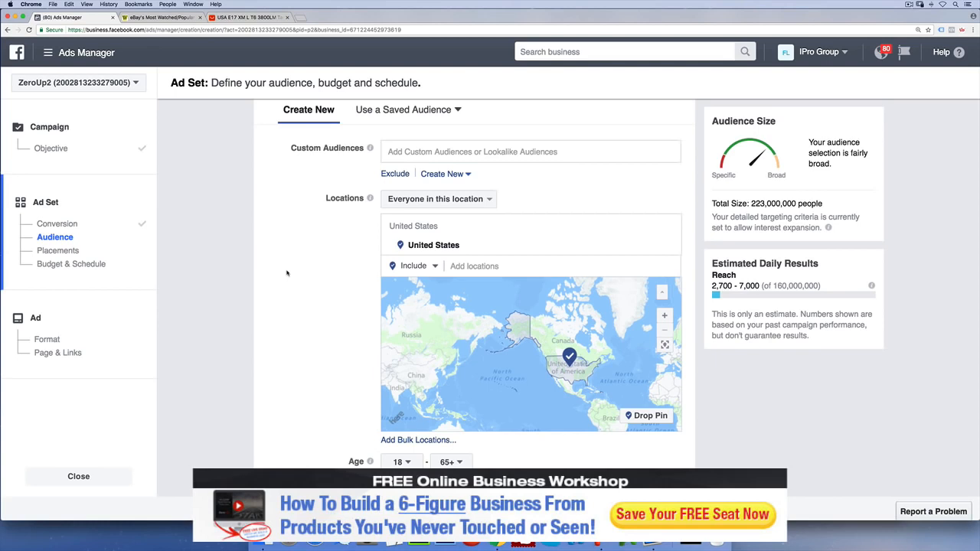
pyautogui.click(493, 201)
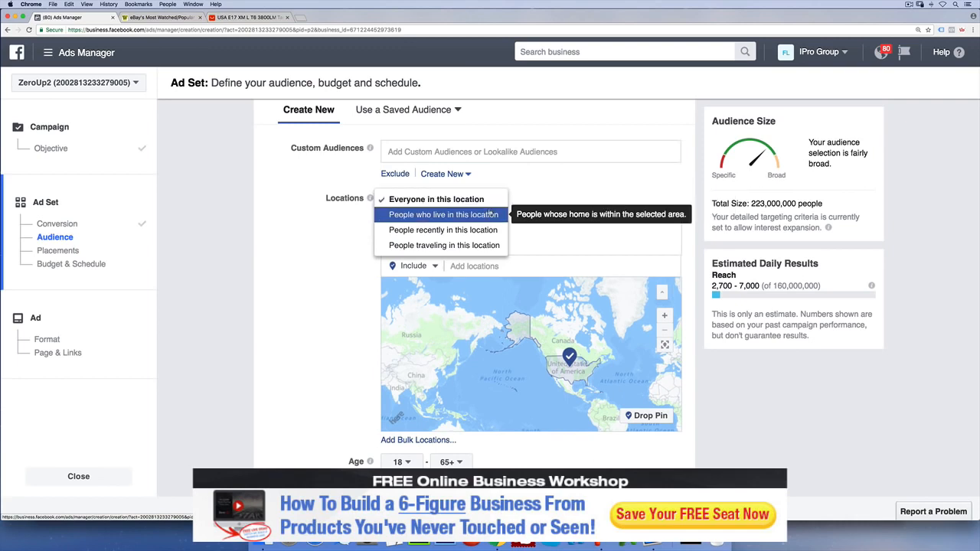
pyautogui.click(490, 215)
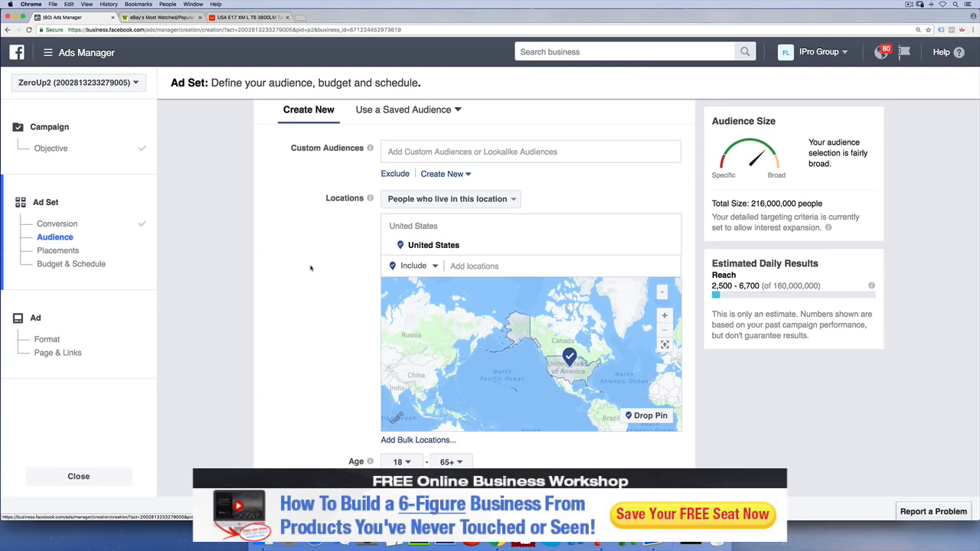
# Try adding Canada and the United Kingdom to the audience locations, and remove both countries again.
pyautogui.click(474, 265)
pyautogui.write('canada')
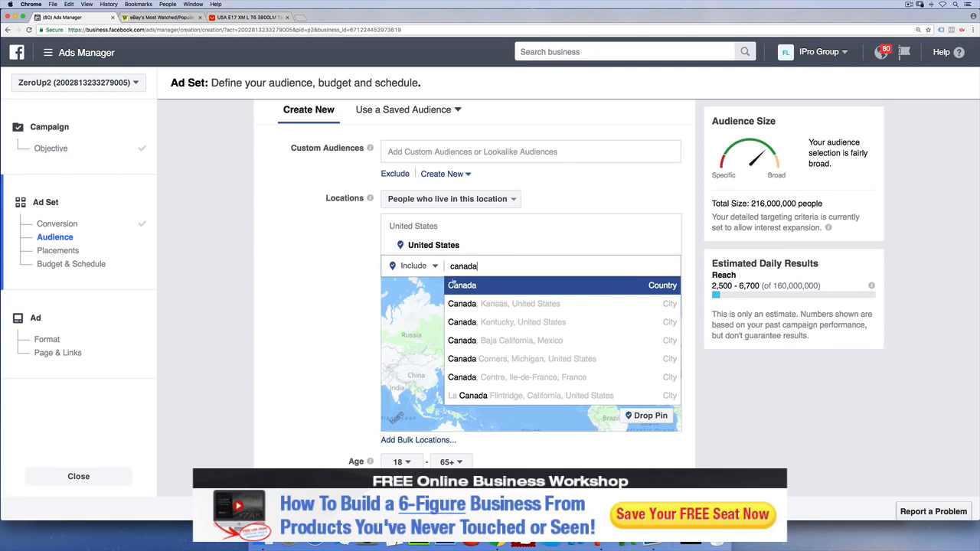
pyautogui.click(457, 285)
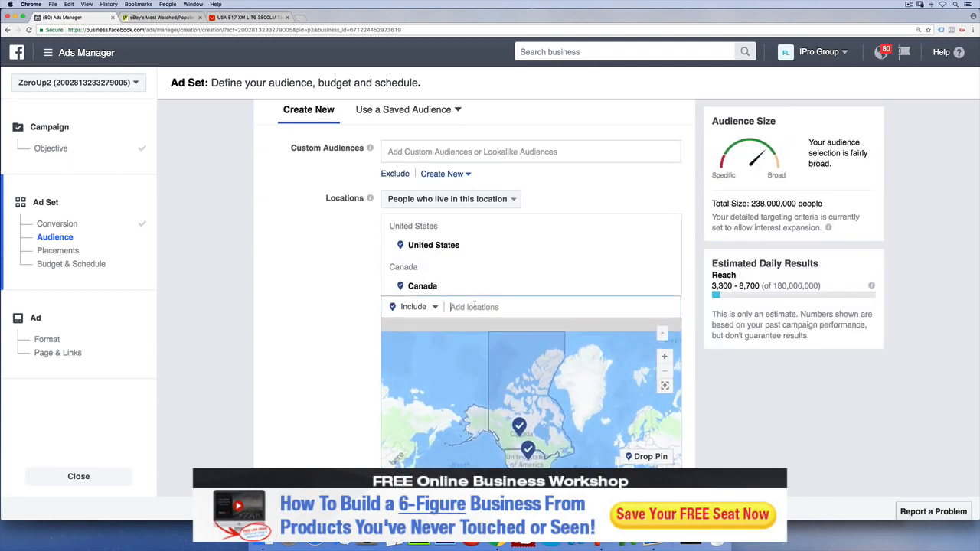
pyautogui.write('united')
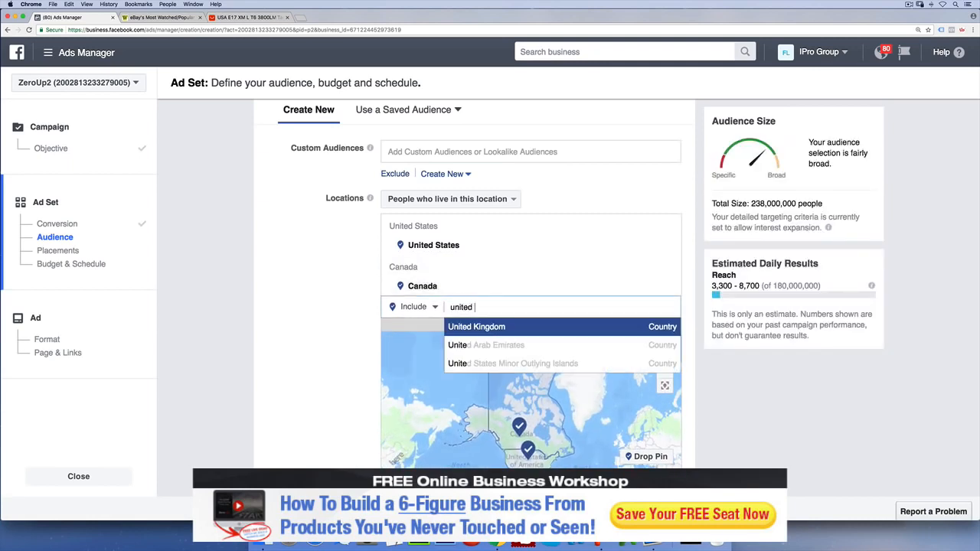
pyautogui.click(665, 327)
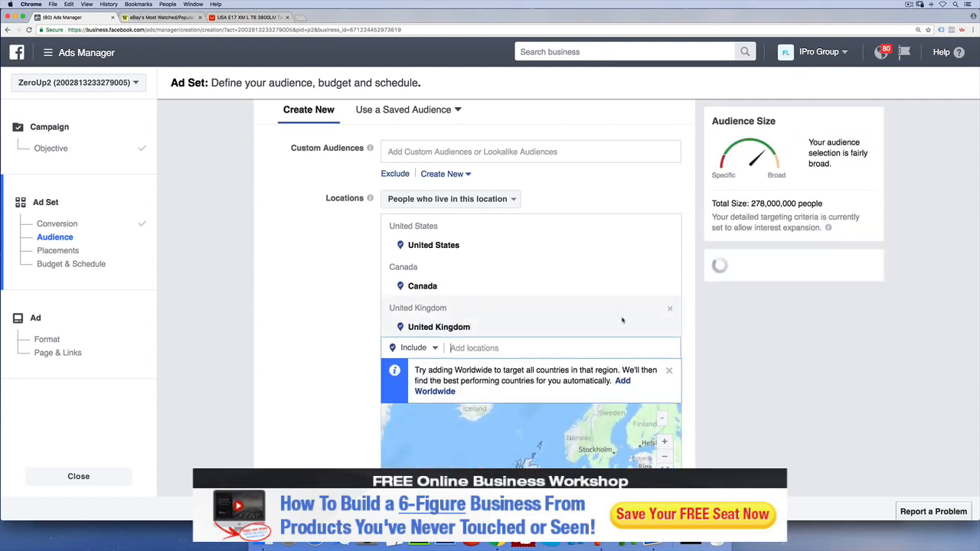
pyautogui.click(667, 328)
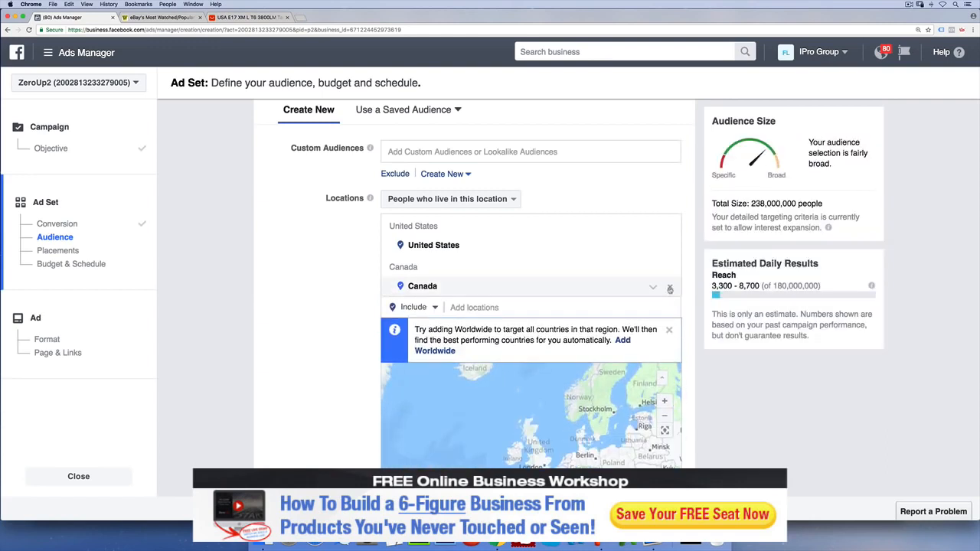
pyautogui.click(668, 287)
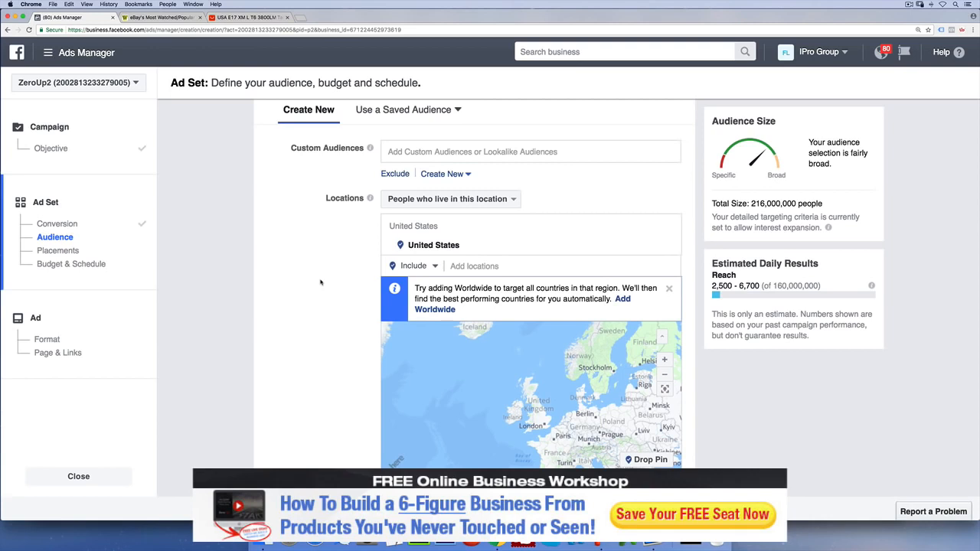
# Set the audience's minimum age to 30 and gender to Men, and check the flashlight's AliExpress product page.
pyautogui.scroll(-5, 321, 283)
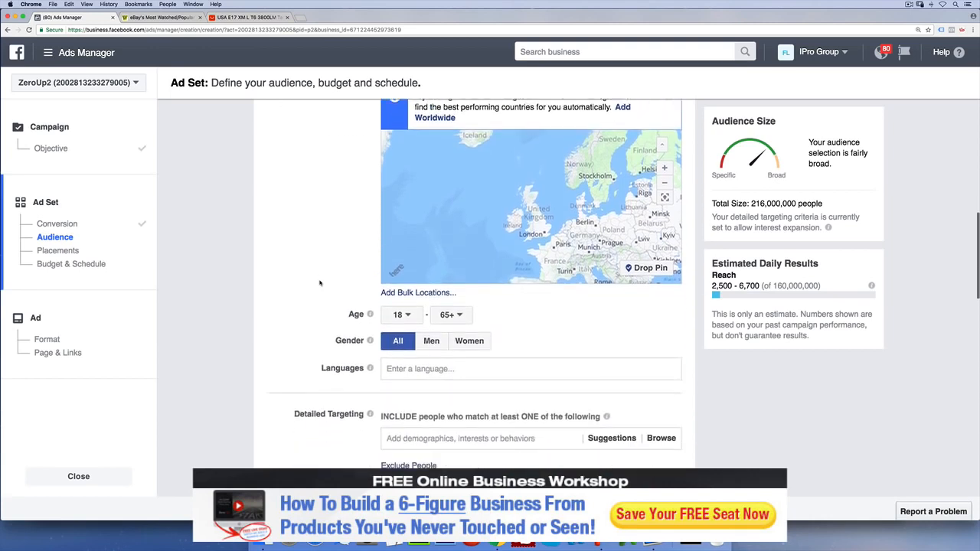
pyautogui.scroll(-1, 321, 282)
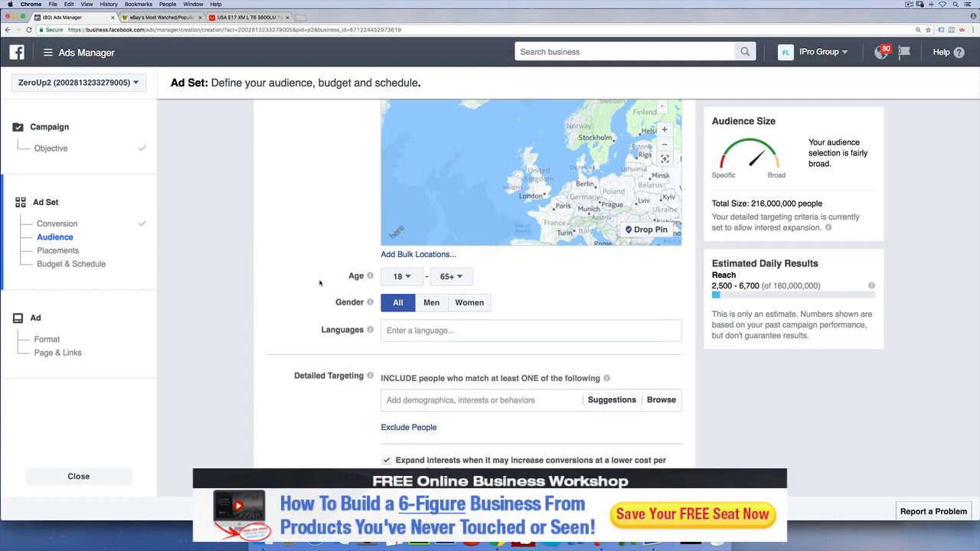
pyautogui.click(400, 276)
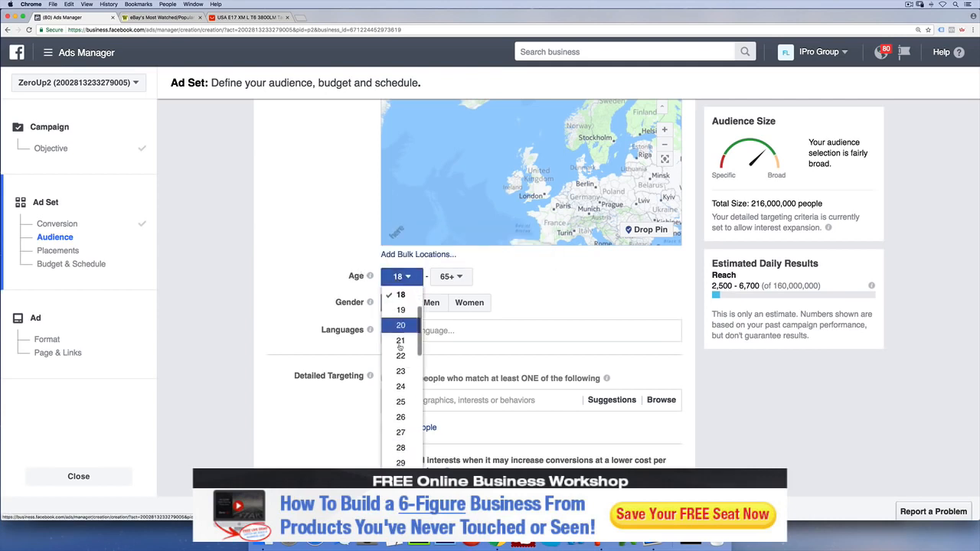
pyautogui.scroll(-2, 400, 413)
pyautogui.click(398, 449)
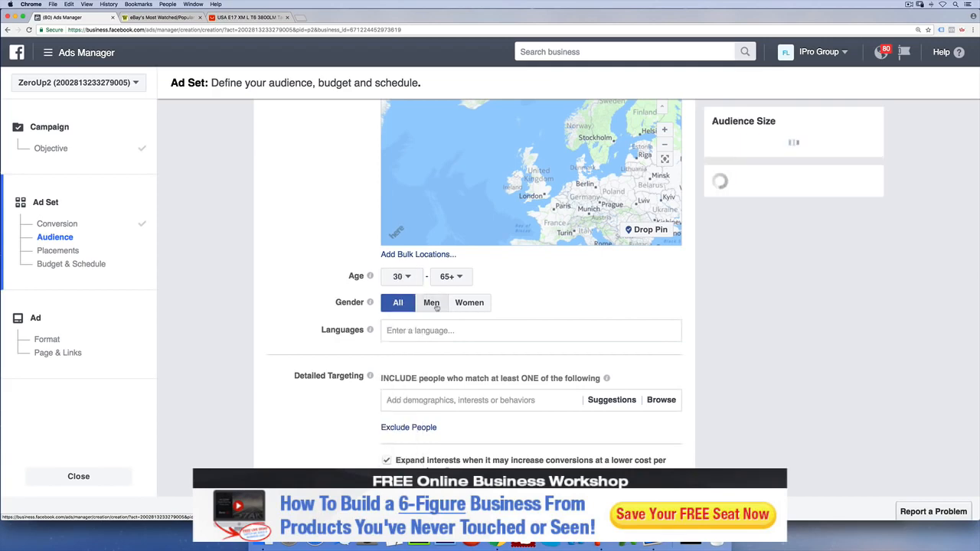
pyautogui.click(432, 303)
pyautogui.click(247, 17)
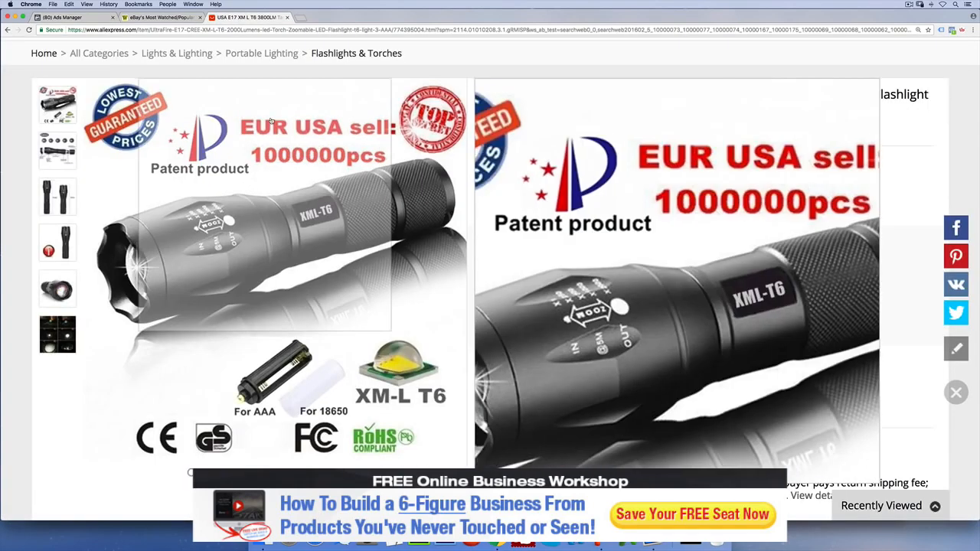
pyautogui.click(68, 16)
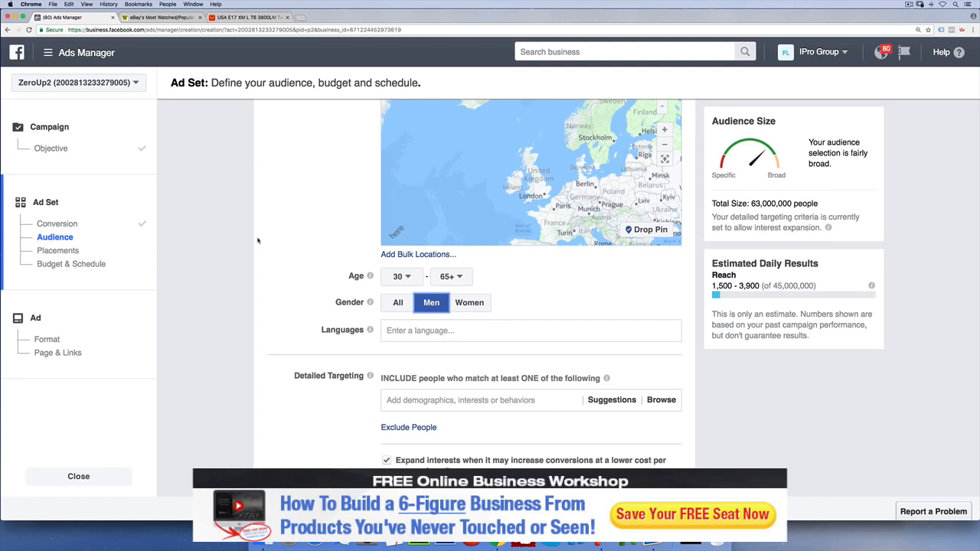
# Add English (All) to the audience languages.
pyautogui.scroll(-2, 261, 240)
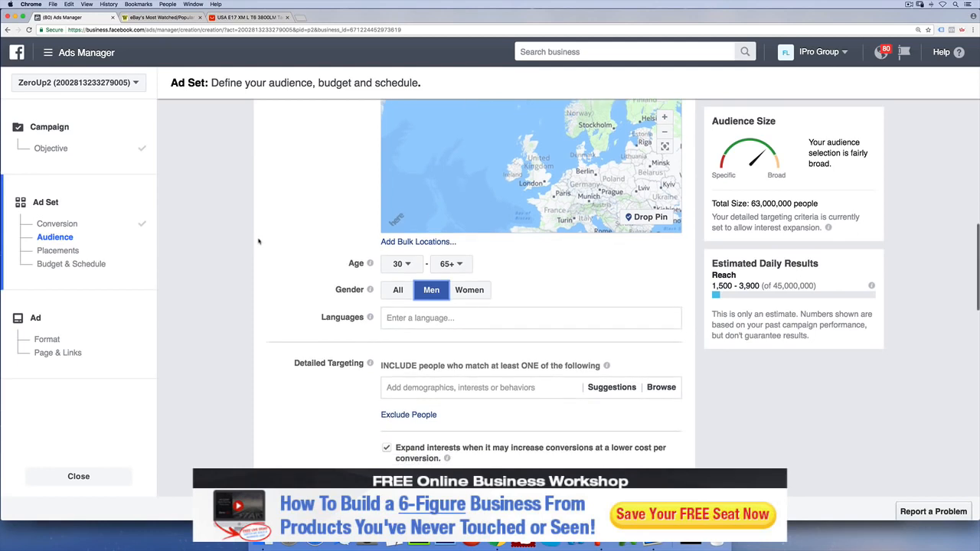
pyautogui.scroll(-1, 299, 282)
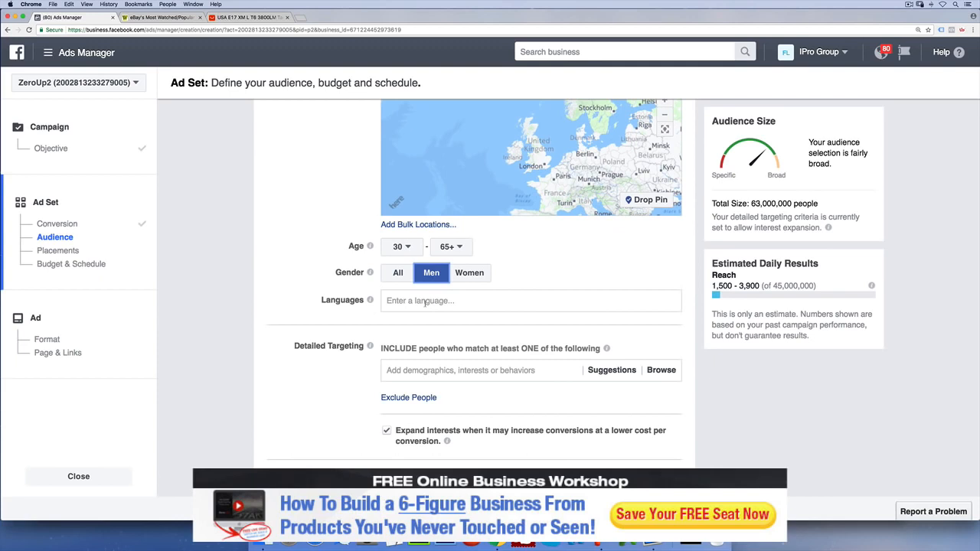
pyautogui.click(426, 300)
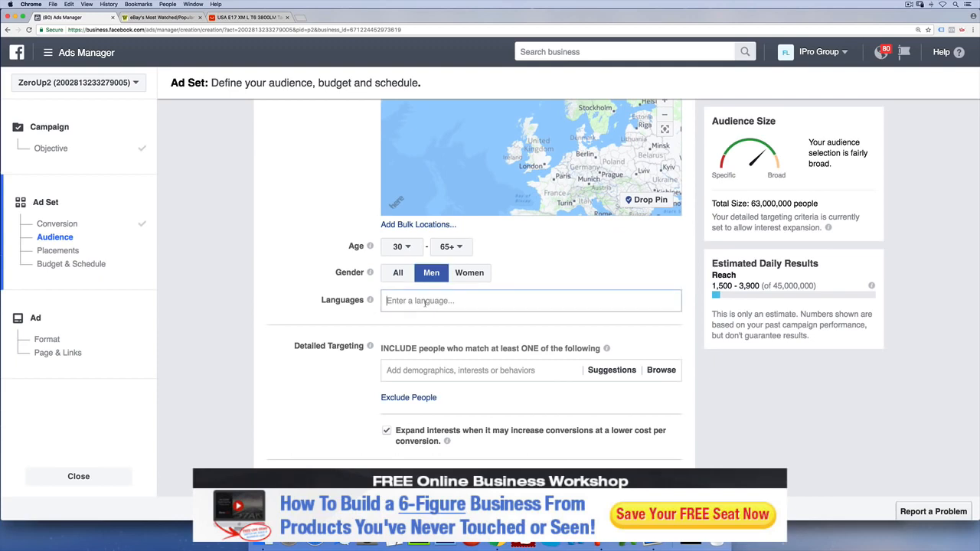
pyautogui.write('e')
pyautogui.press('Return')
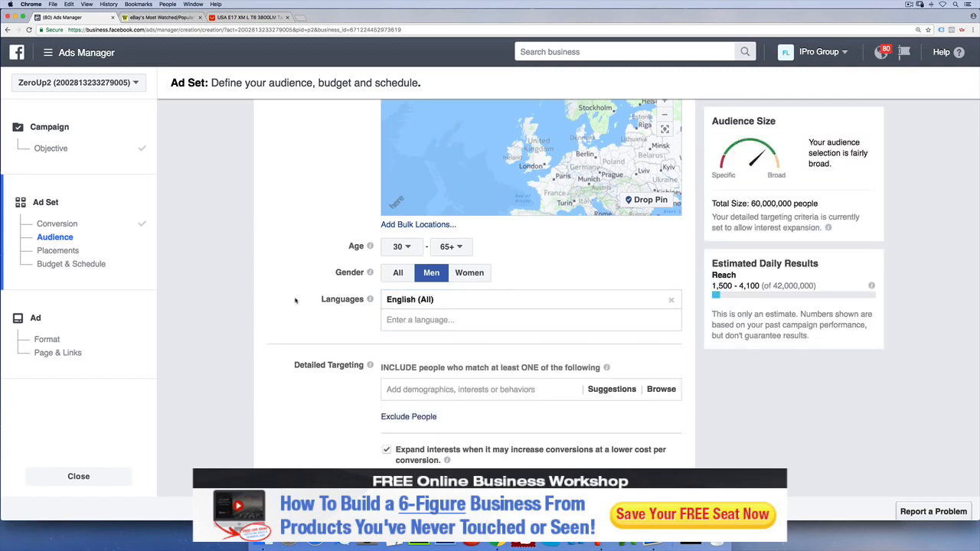
# Launch Deskscribble and handwrite the audience size notes "1Mil", "200K - 600K" and "<1M" beside the Audience Size estimate.
pyautogui.scroll(3, 291, 303)
pyautogui.scroll(-1, 296, 302)
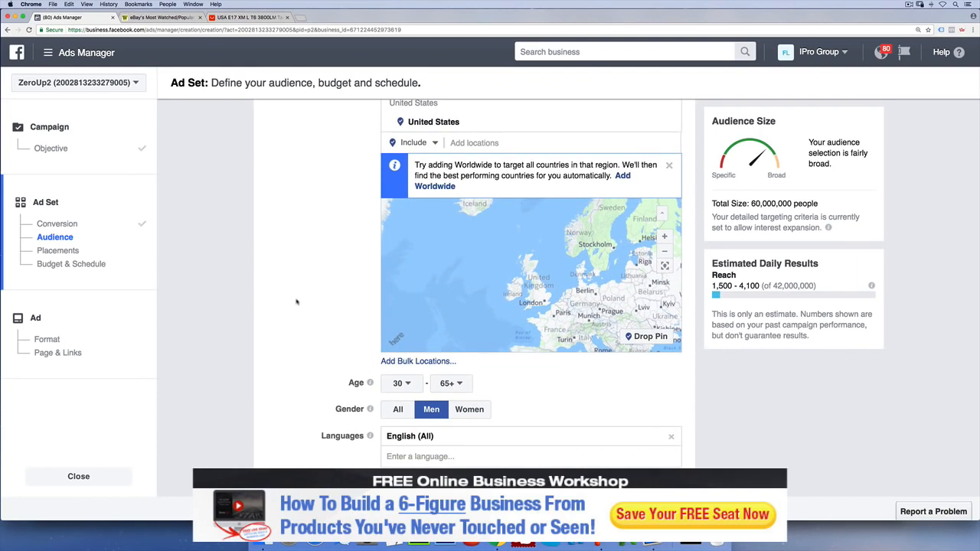
pyautogui.scroll(-2, 297, 301)
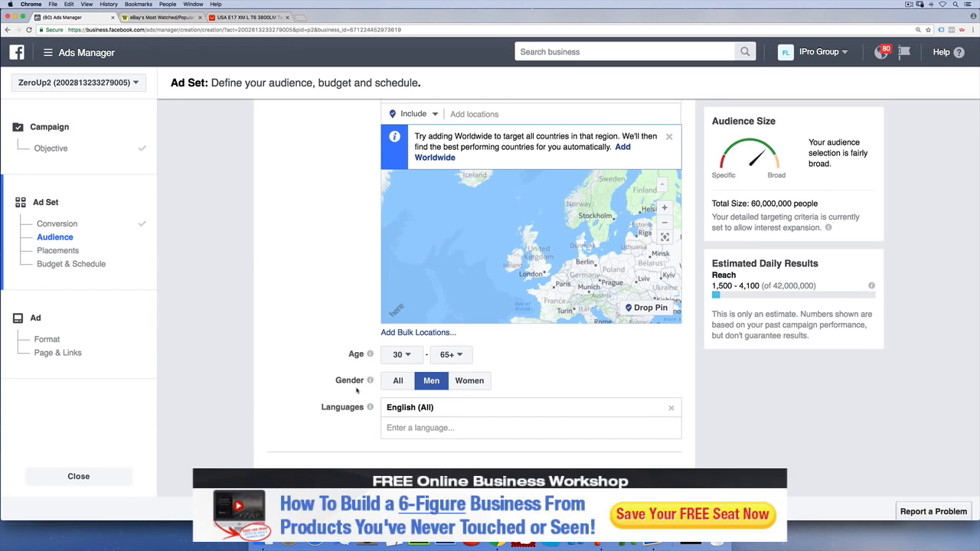
pyautogui.scroll(-5, 355, 390)
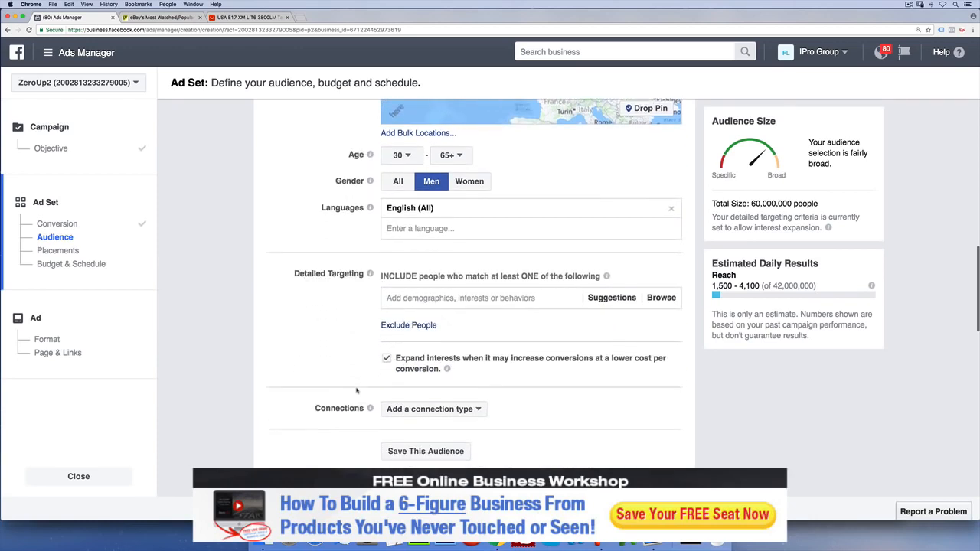
pyautogui.scroll(-1, 356, 390)
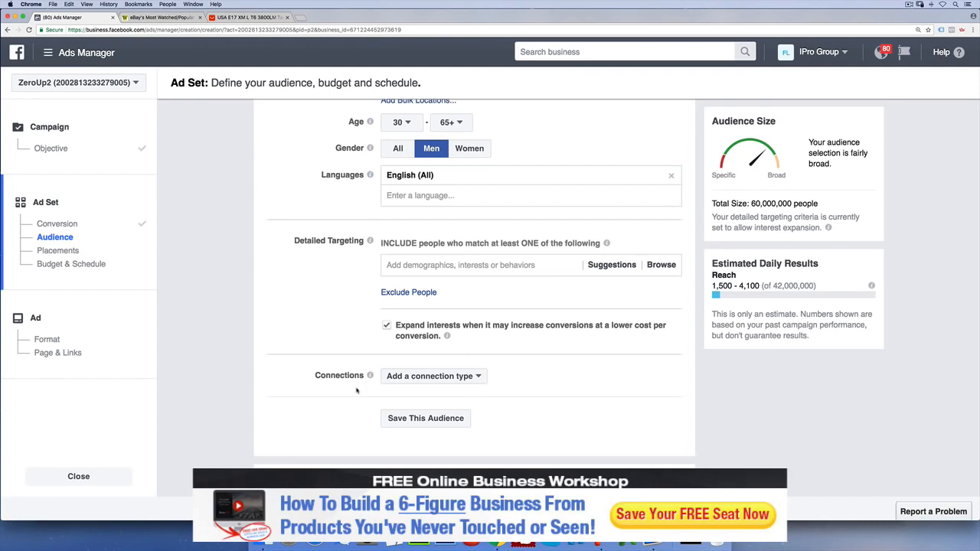
pyautogui.press('super+space')
pyautogui.write('desk')
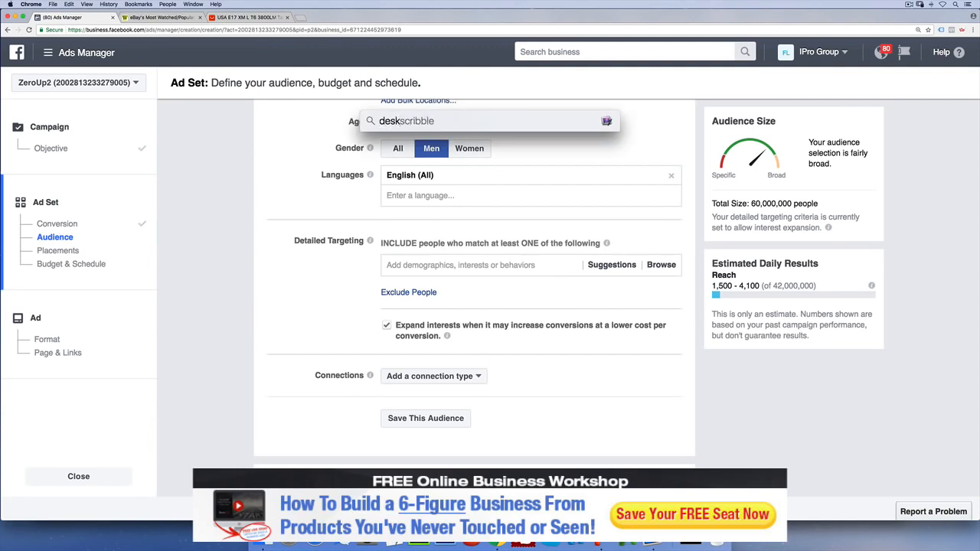
pyautogui.press('Return')
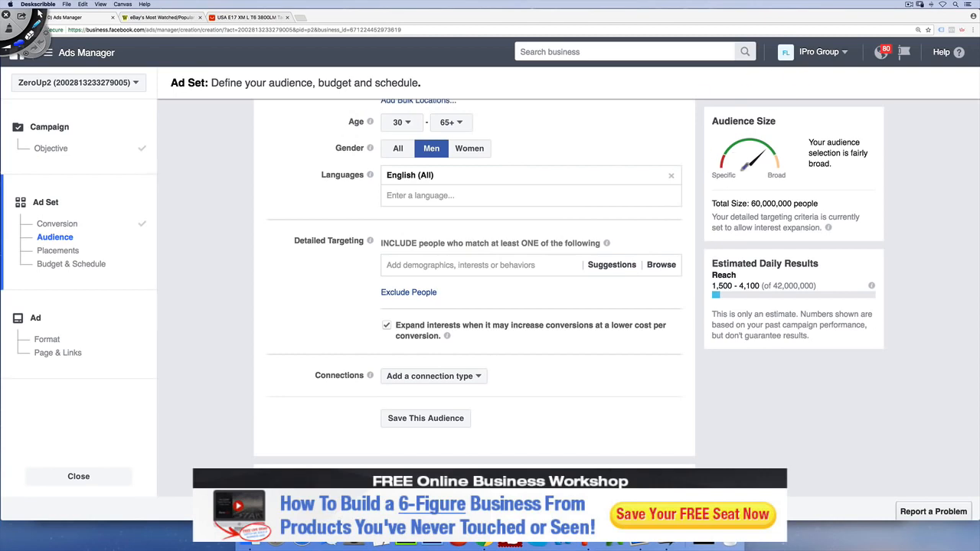
pyautogui.moveTo(854, 160)
pyautogui.mouseDown()
pyautogui.moveTo(882, 167)
pyautogui.moveTo(904, 156)
pyautogui.moveTo(901, 171)
pyautogui.mouseUp()
pyautogui.moveTo(822, 197); pyautogui.dragTo(957, 207)
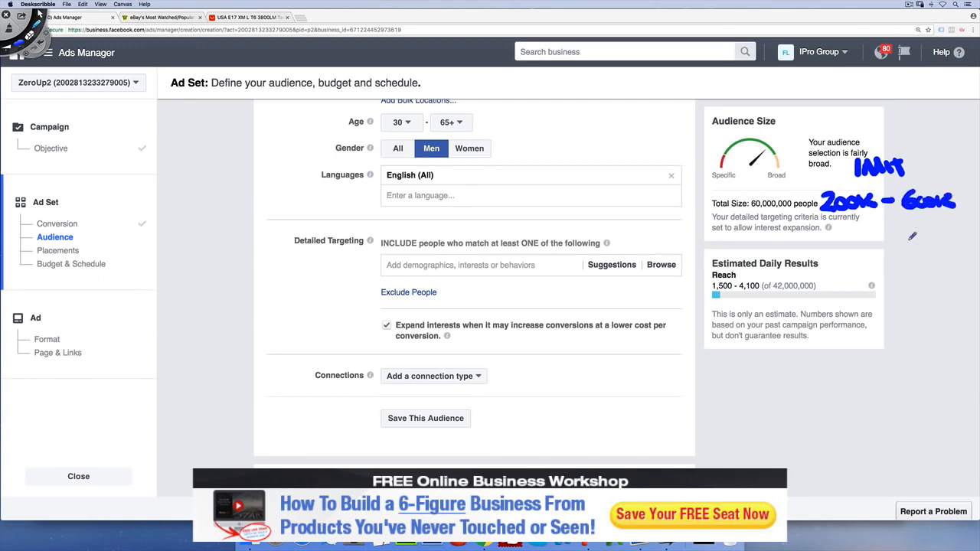
pyautogui.moveTo(869, 226)
pyautogui.mouseDown()
pyautogui.moveTo(885, 223)
pyautogui.moveTo(869, 241)
pyautogui.moveTo(896, 244)
pyautogui.mouseUp()
pyautogui.moveTo(905, 244)
pyautogui.mouseDown()
pyautogui.moveTo(912, 230)
pyautogui.moveTo(930, 243)
pyautogui.mouseUp()
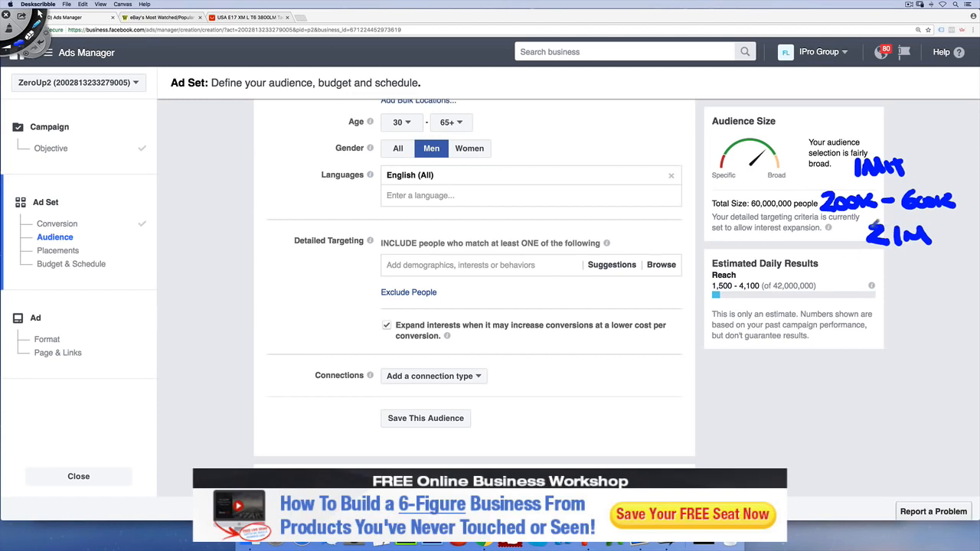
pyautogui.moveTo(873, 224); pyautogui.dragTo(894, 227)
# Add the Camping interest to the ad set's detailed targeting.
pyautogui.click(441, 264)
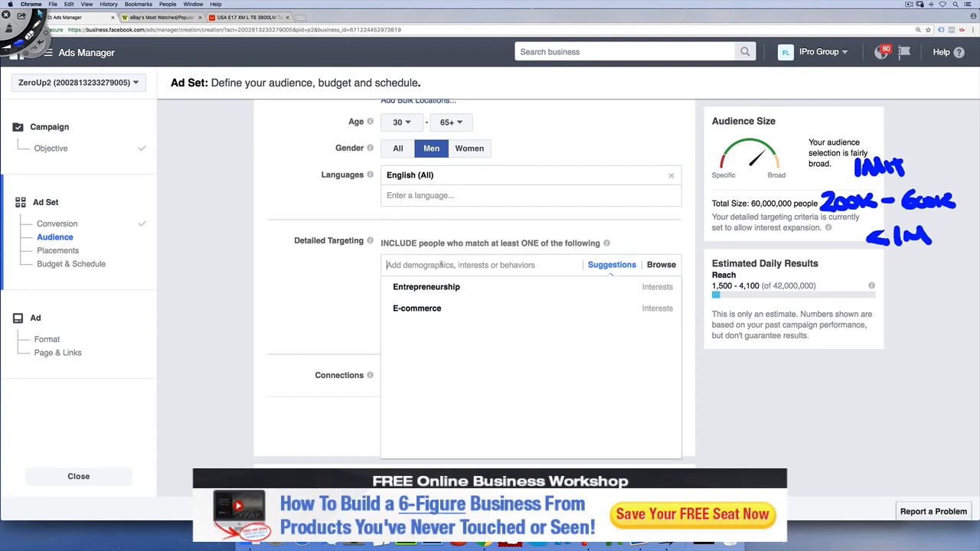
pyautogui.write('camping')
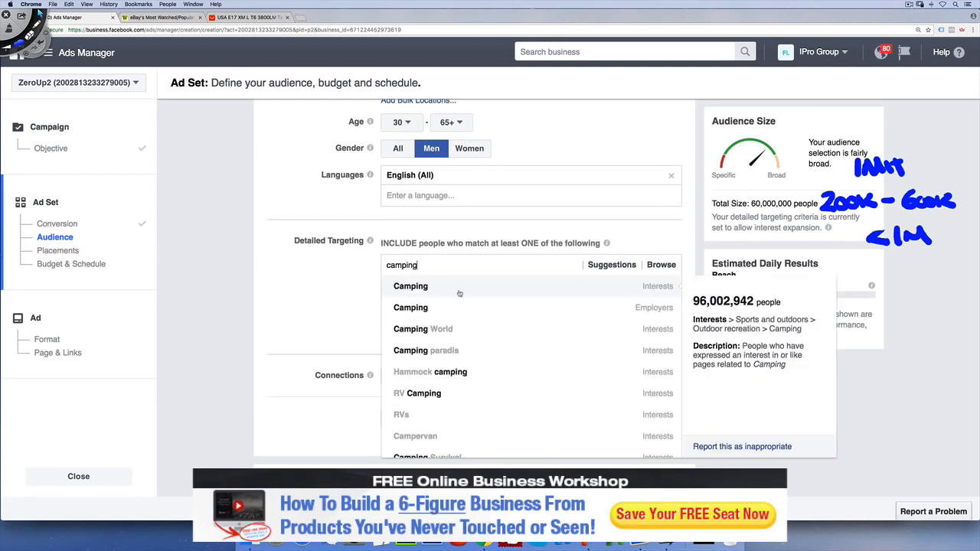
pyautogui.click(470, 288)
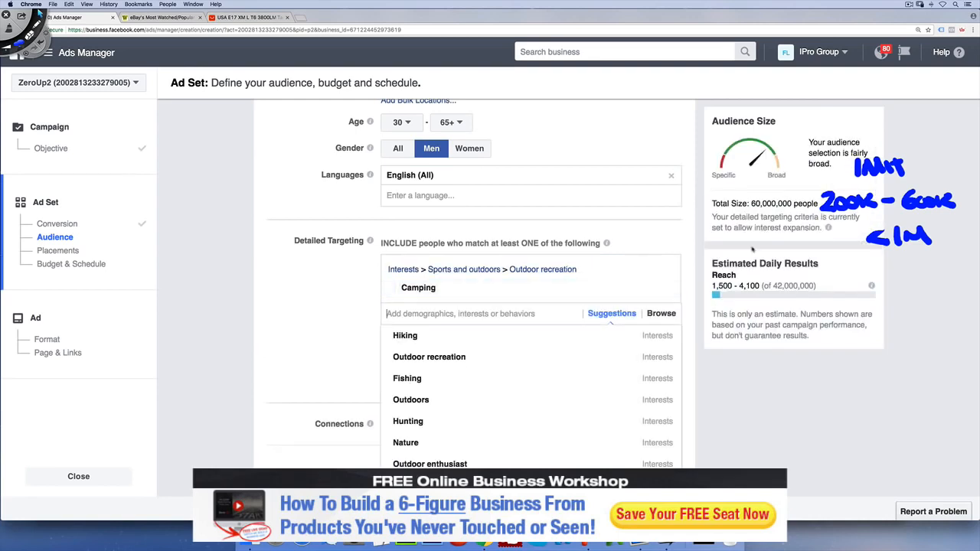
pyautogui.click(333, 304)
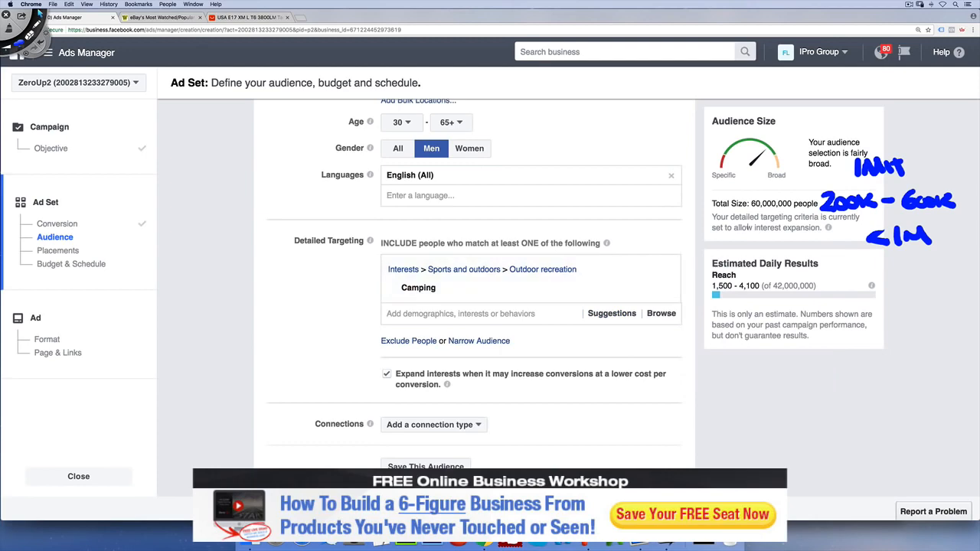
# Check the audience's location and demographic settings against the estimated audience size and daily reach.
pyautogui.scroll(2, 662, 235)
pyautogui.scroll(6, 662, 236)
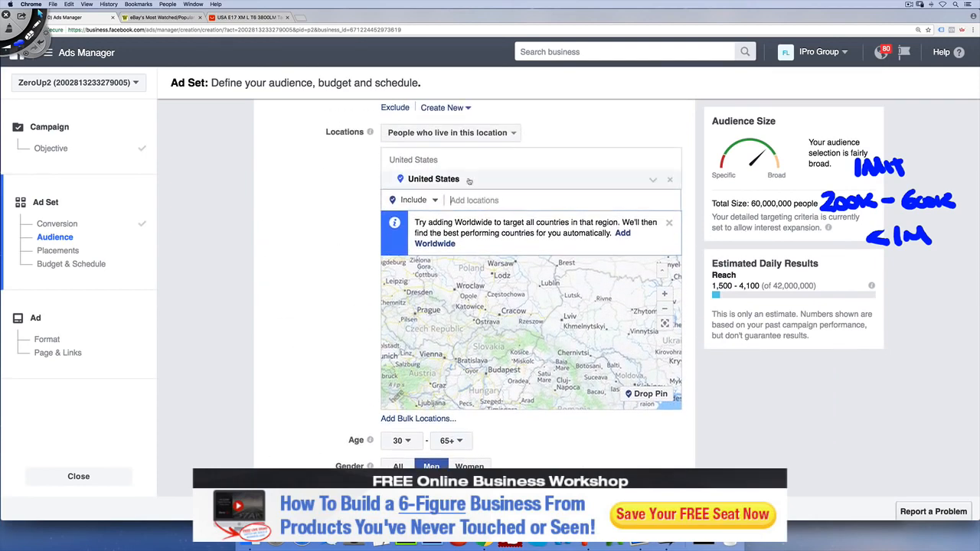
pyautogui.scroll(-4, 336, 251)
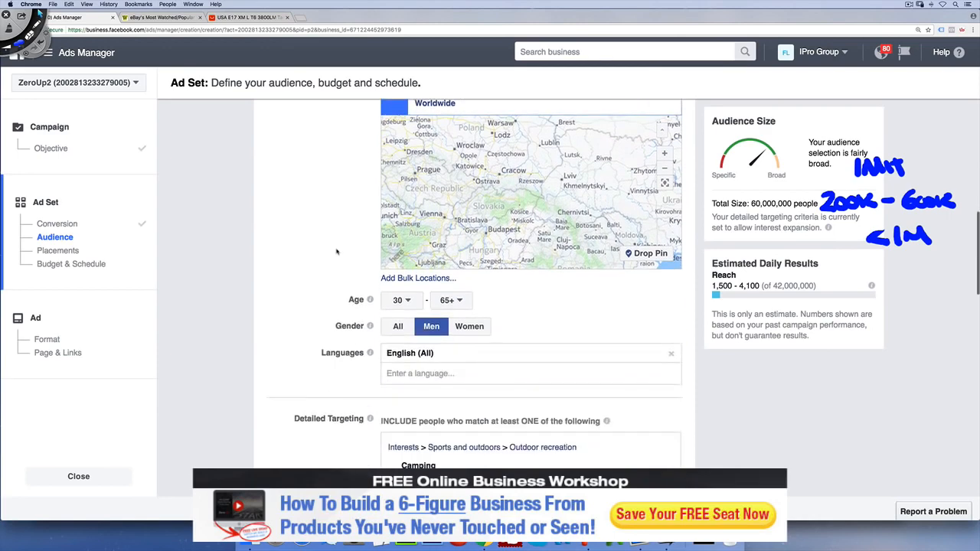
pyautogui.doubleClick(778, 286)
pyautogui.tripleClick(778, 286)
pyautogui.click(581, 313)
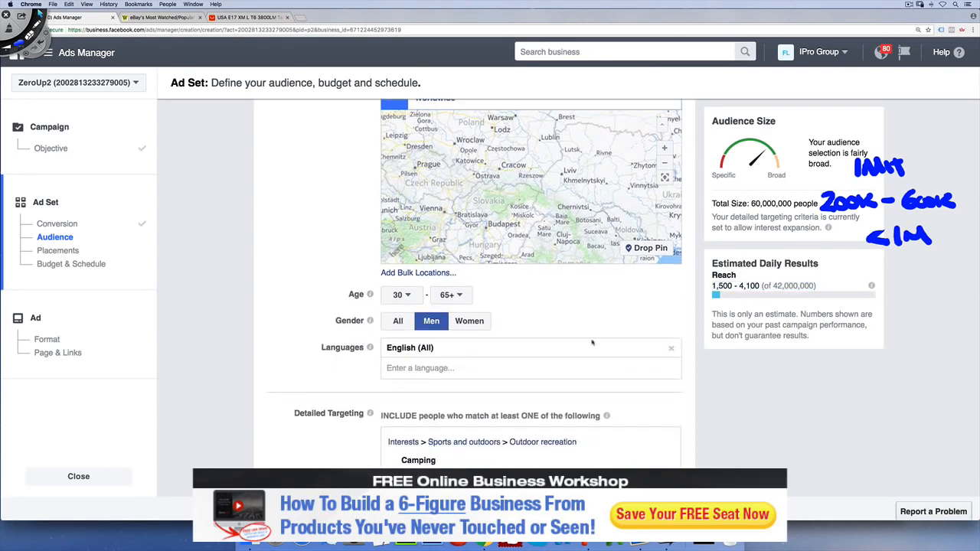
# Add the Outdoor recreation interest to the detailed targeting and remove Camping.
pyautogui.scroll(-1, 544, 388)
pyautogui.scroll(-2, 549, 399)
pyautogui.click(528, 400)
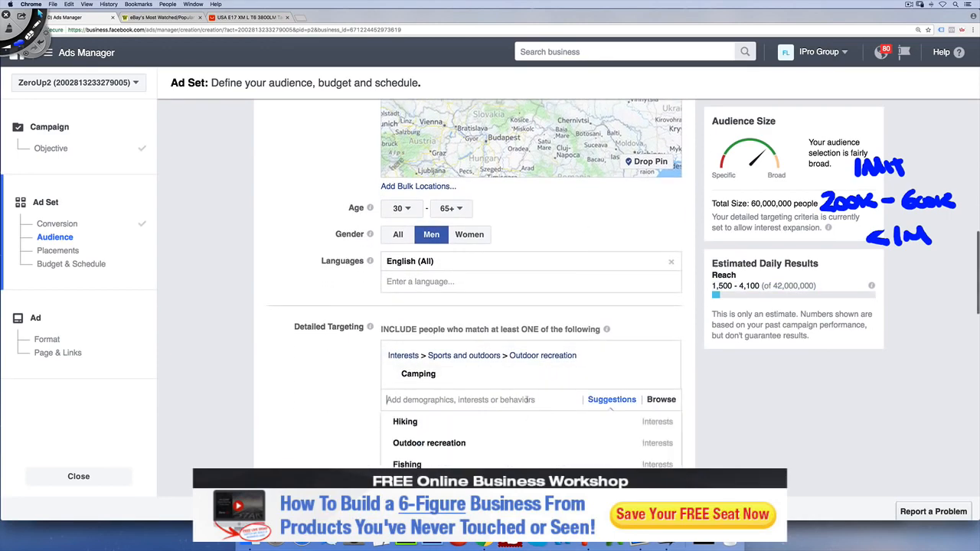
pyautogui.click(443, 439)
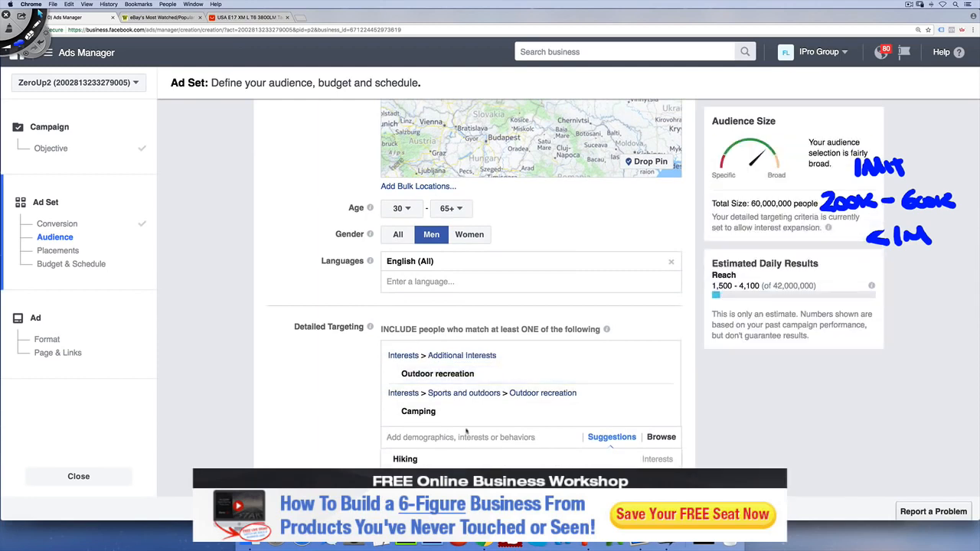
pyautogui.click(662, 413)
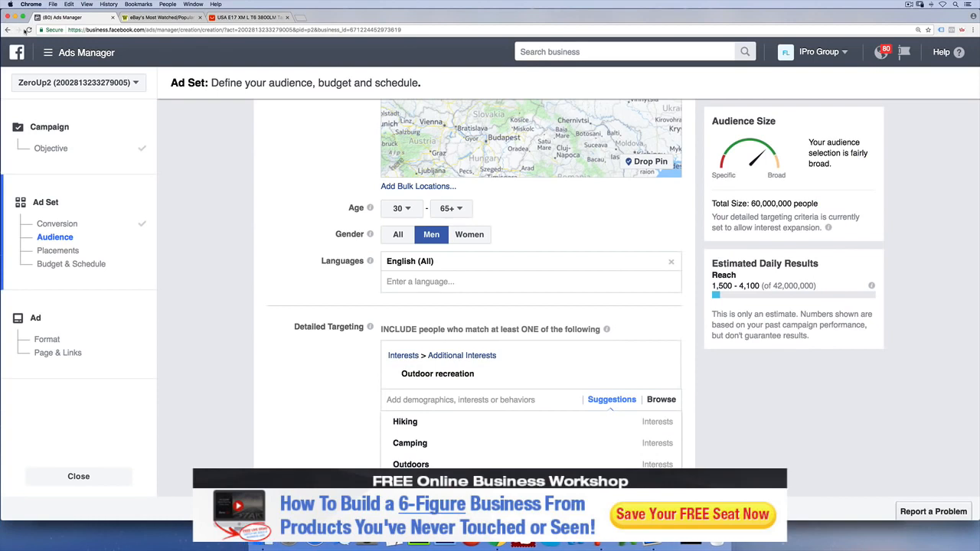
# Reload the campaign creation page and start over instead of continuing the saved draft.
pyautogui.click(27, 29)
pyautogui.click(559, 171)
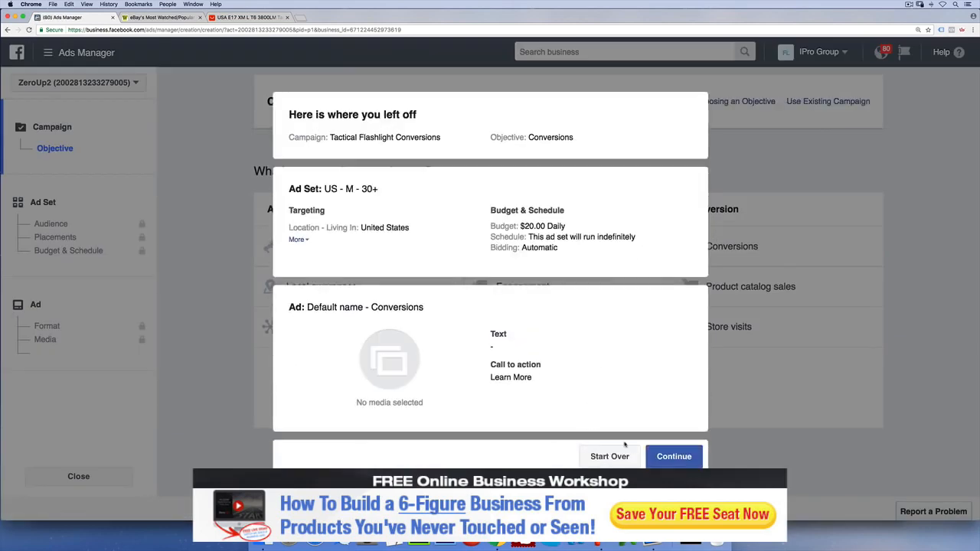
pyautogui.click(612, 455)
# Create the campaign with the Conversions objective and choose Purchase as the ad set's website conversion event.
pyautogui.click(870, 246)
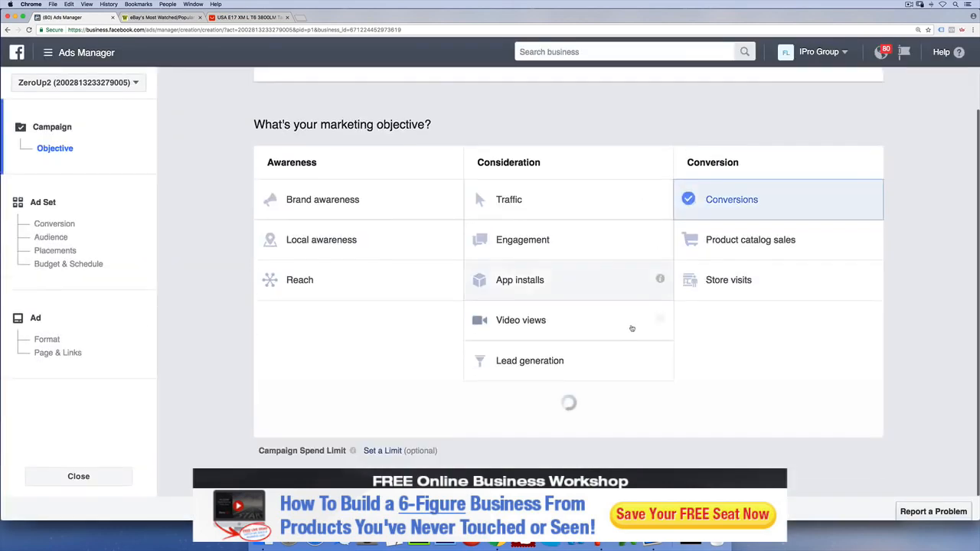
pyautogui.click(568, 416)
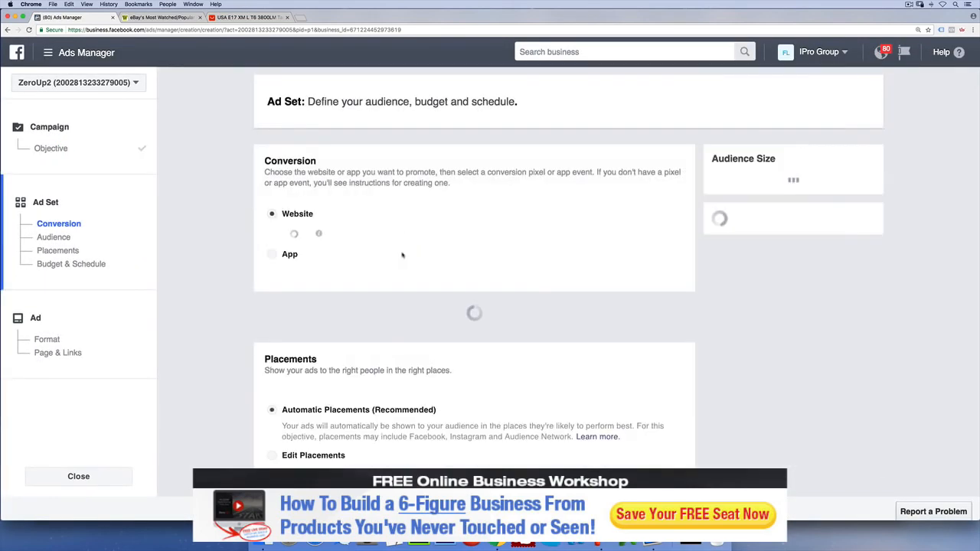
pyautogui.click(364, 238)
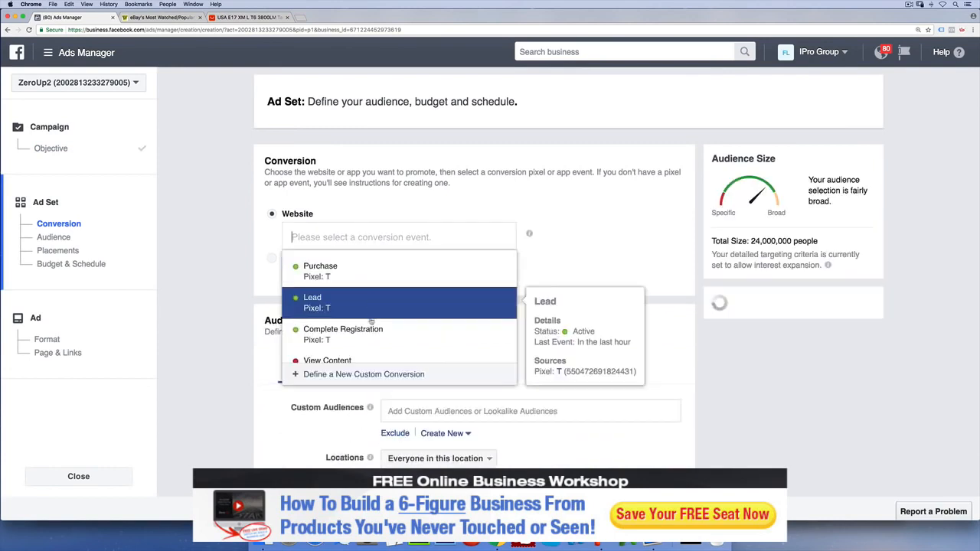
pyautogui.click(329, 265)
# Target people who live in this location and replace Canada with United States as the ad set's audience location.
pyautogui.scroll(-3, 485, 349)
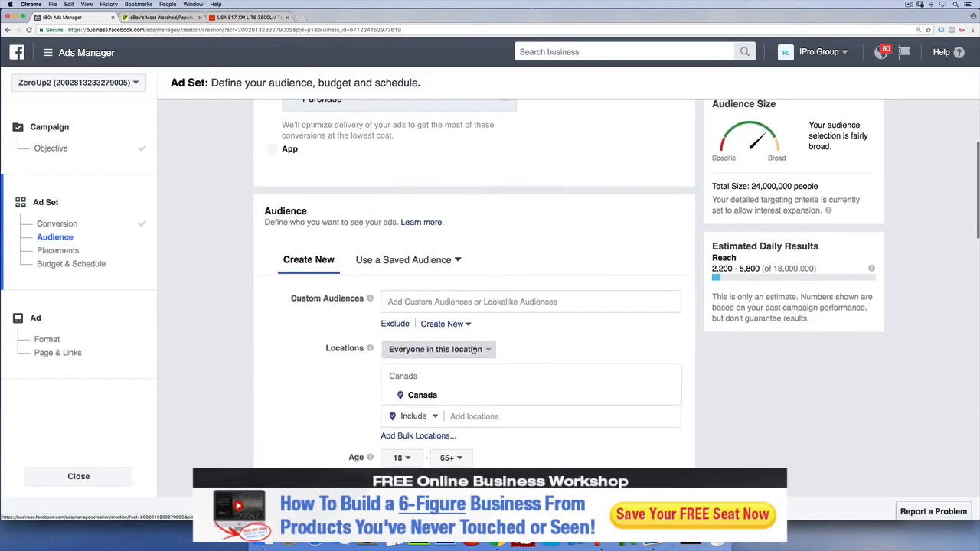
pyautogui.click(440, 348)
pyautogui.click(443, 365)
pyautogui.click(501, 416)
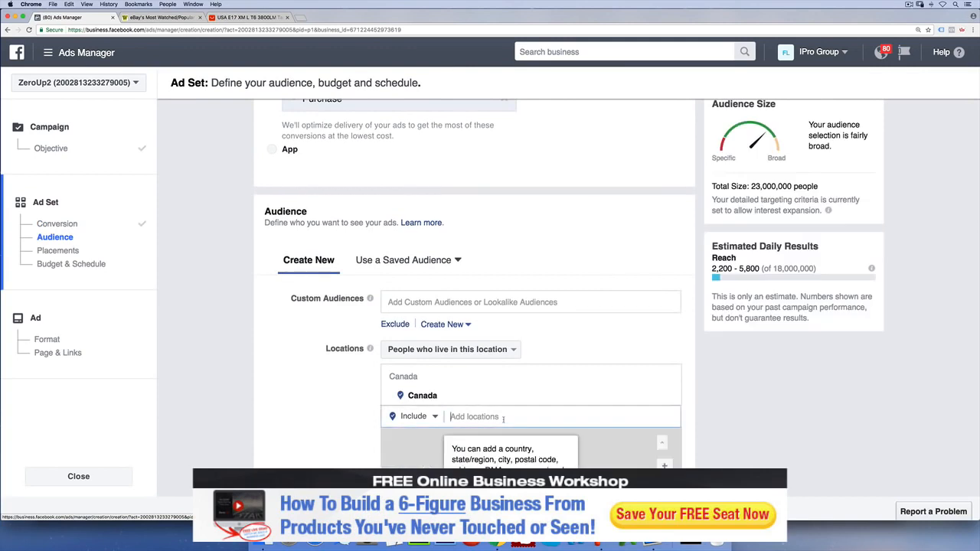
pyautogui.write('united')
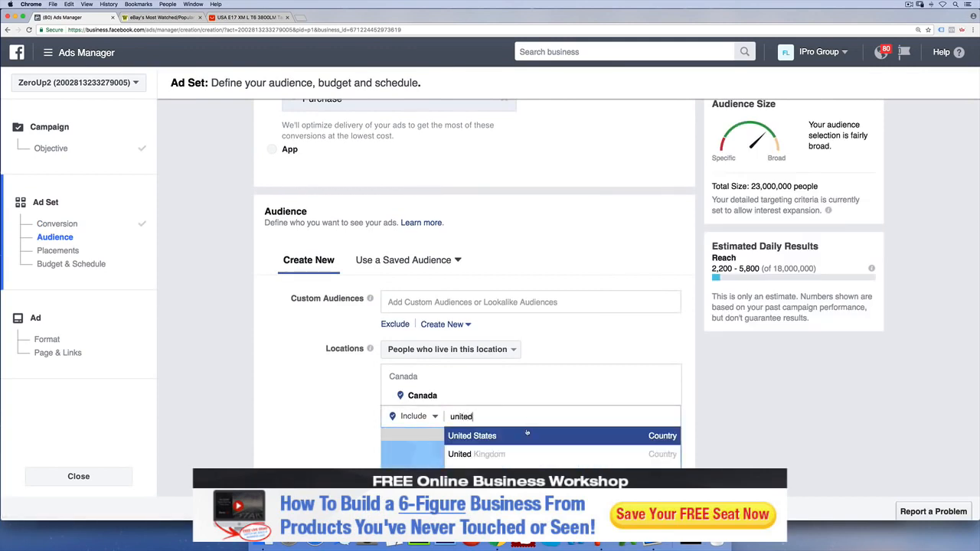
pyautogui.click(526, 435)
pyautogui.click(670, 395)
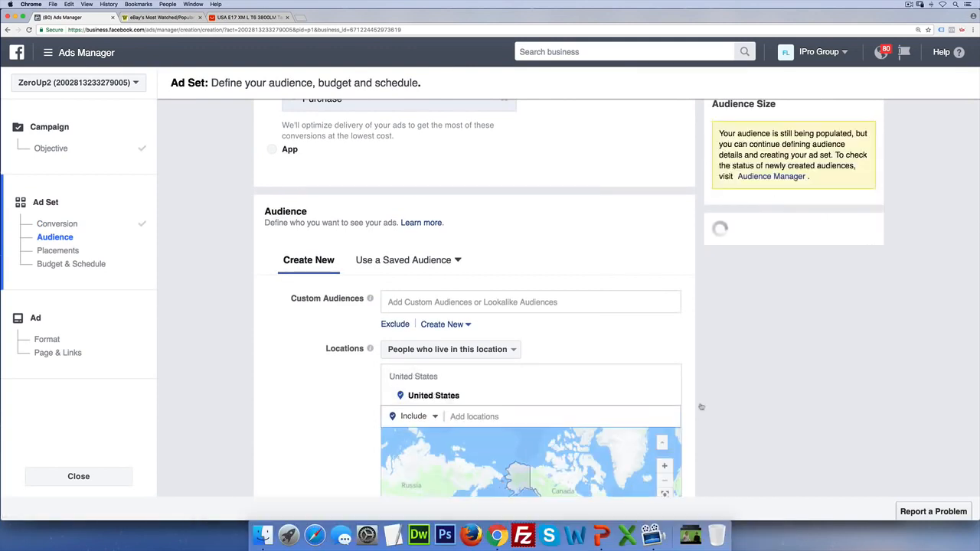
# Set the audience's minimum age to 30 and restrict the gender to Men.
pyautogui.scroll(-5, 699, 408)
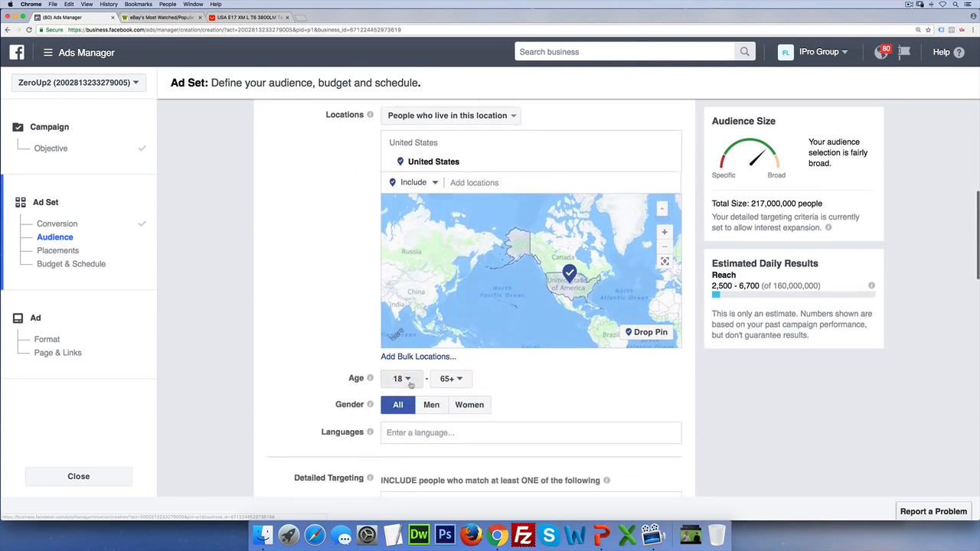
pyautogui.click(401, 379)
pyautogui.press('Down')
pyautogui.press('Down')
pyautogui.press('Down')
pyautogui.press('Down')
pyautogui.press('Down')
pyautogui.press('Down')
pyautogui.press('Down')
pyautogui.press('Down')
pyautogui.press('Down')
pyautogui.press('Down')
pyautogui.press('Down')
pyautogui.press('Down')
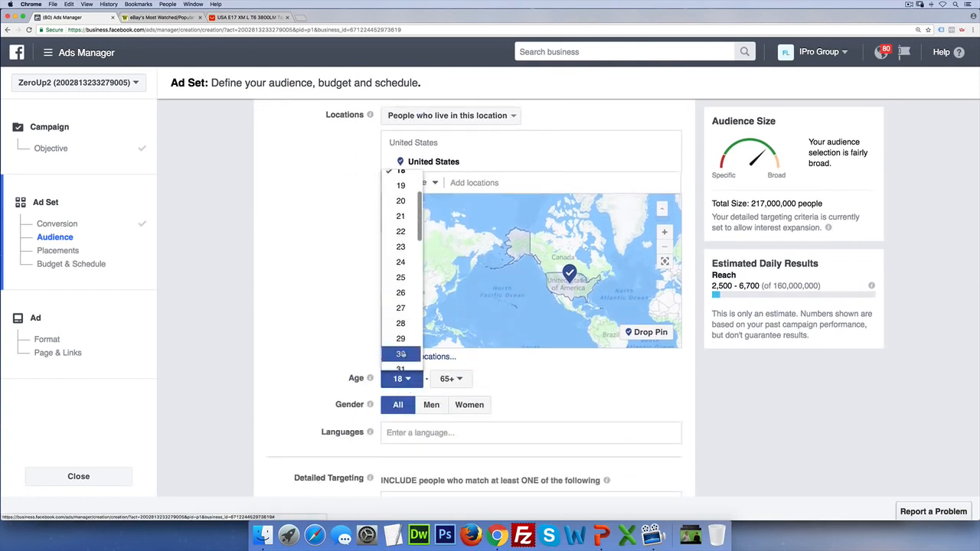
pyautogui.press('Return')
pyautogui.click(431, 404)
# Add English (All) as the audience's language.
pyautogui.click(429, 433)
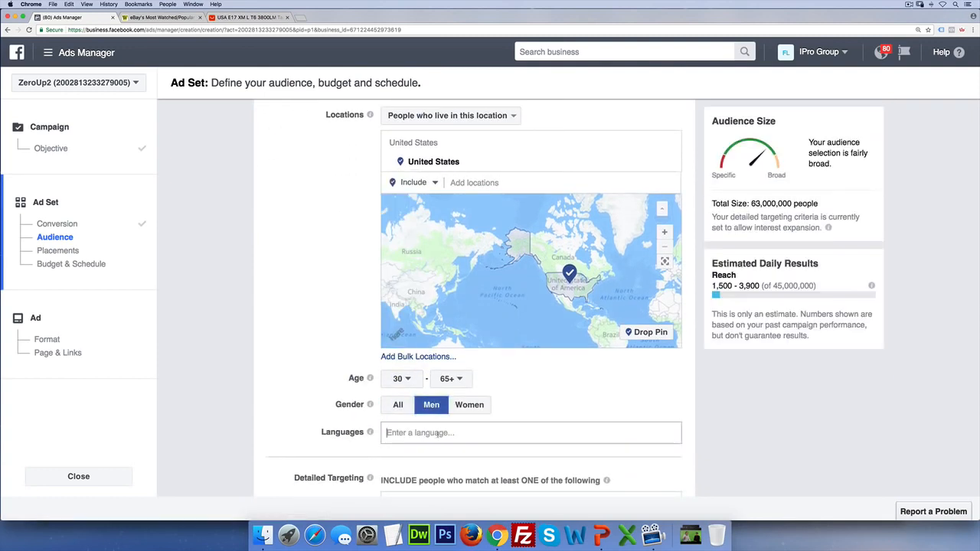
pyautogui.write('e')
pyautogui.click(425, 453)
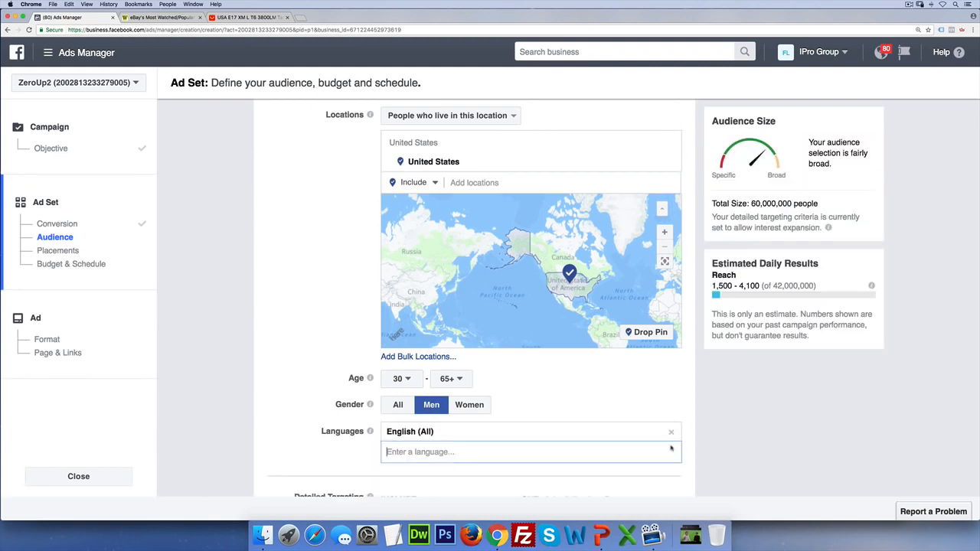
# Add the Camping interest to the audience's detailed targeting.
pyautogui.scroll(-3, 670, 448)
pyautogui.scroll(-2, 671, 448)
pyautogui.click(496, 319)
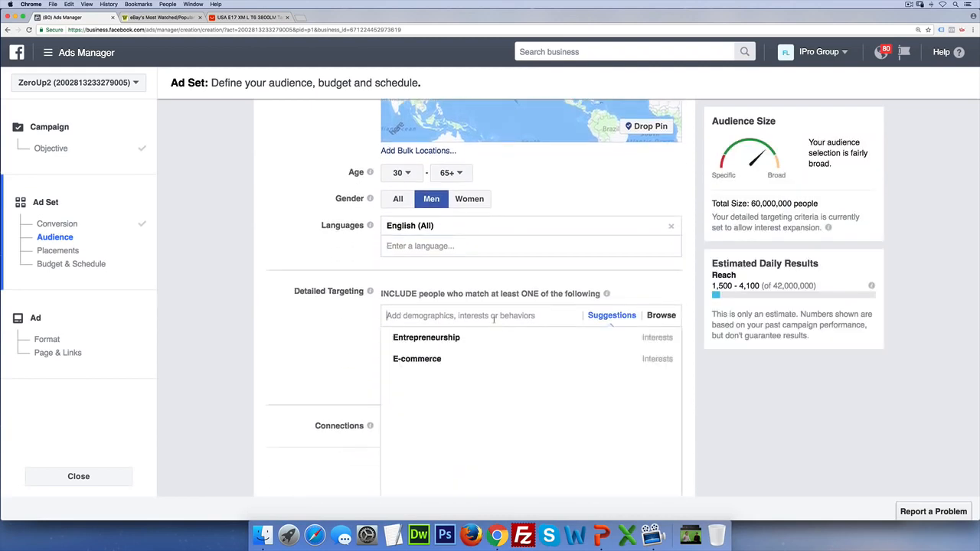
pyautogui.write('camping')
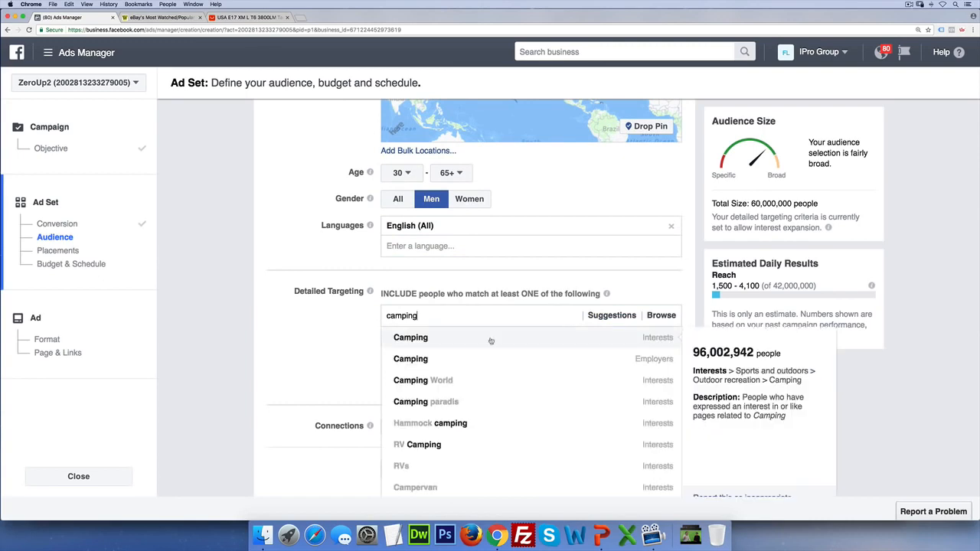
pyautogui.click(491, 338)
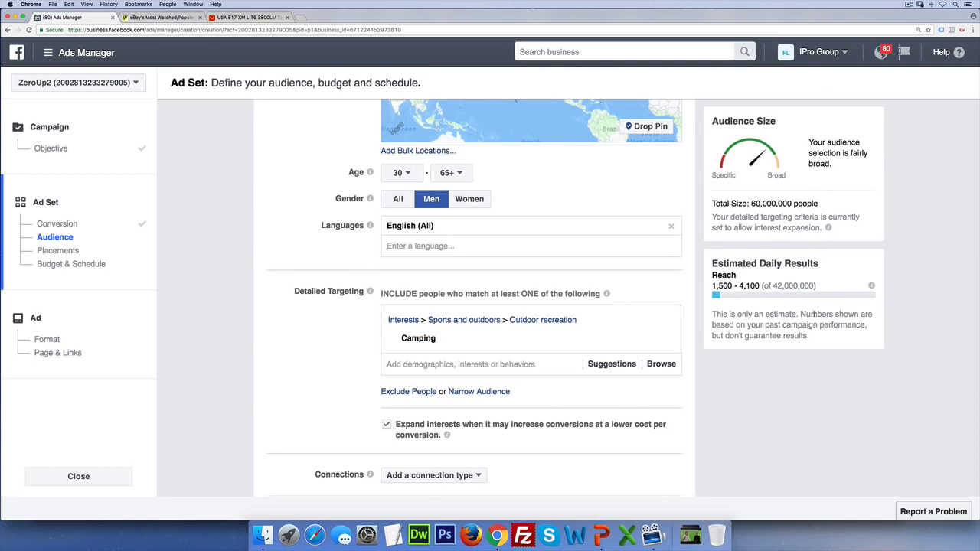
# Narrow the audience so that people must also match the Camping World interest.
pyautogui.scroll(-1, 650, 373)
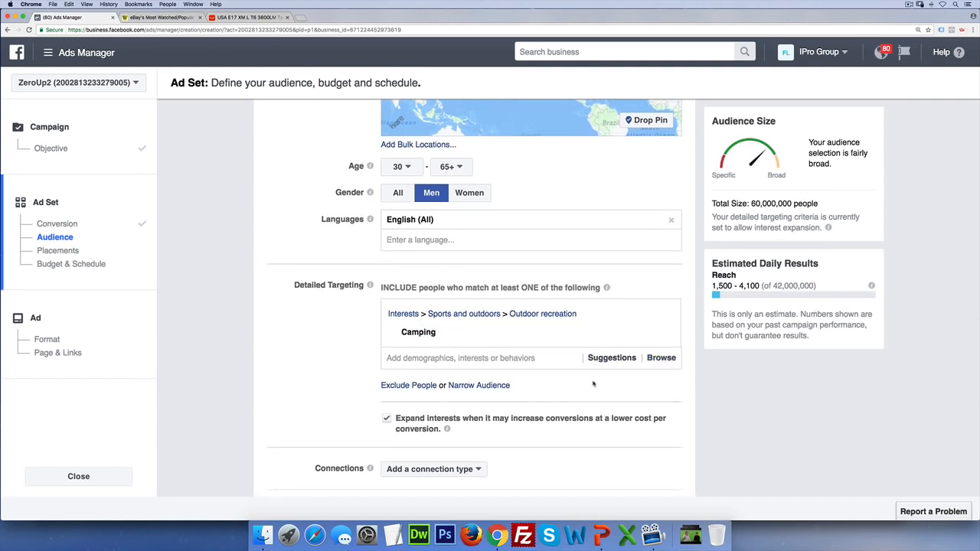
pyautogui.scroll(-4, 592, 383)
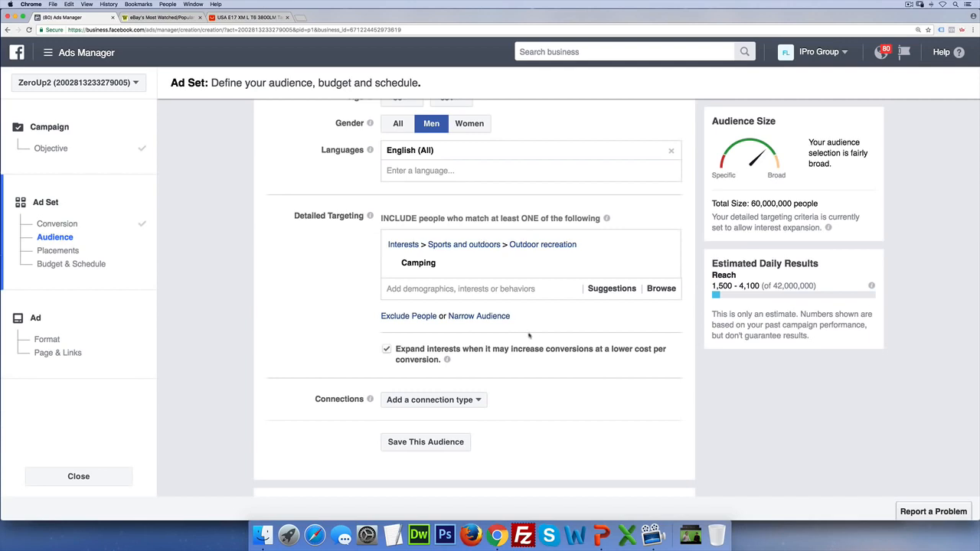
pyautogui.click(490, 316)
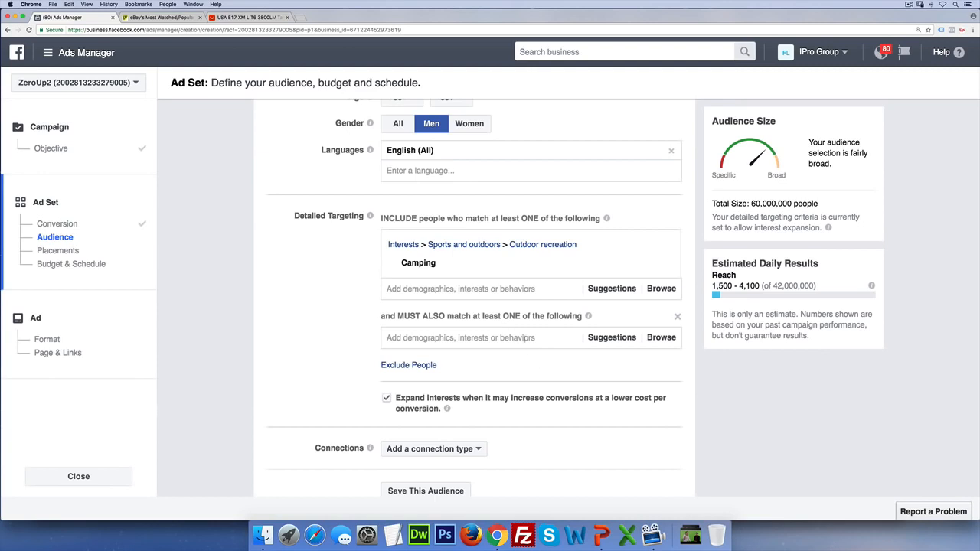
pyautogui.click(523, 337)
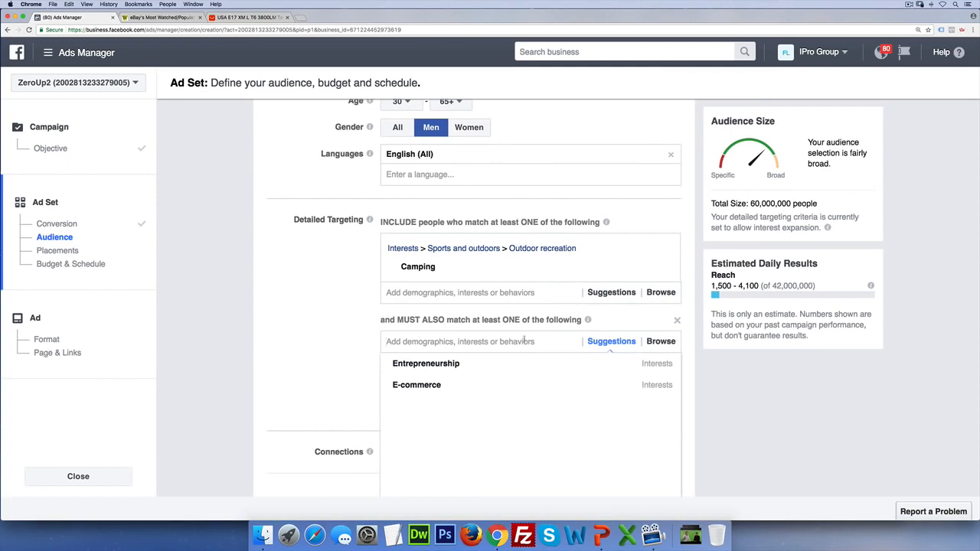
pyautogui.write('ca')
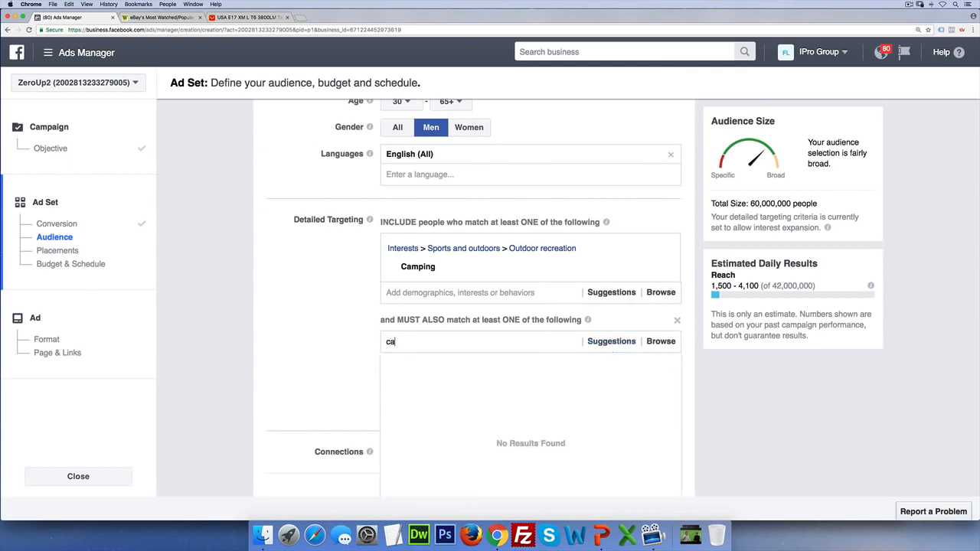
pyautogui.write('mping world')
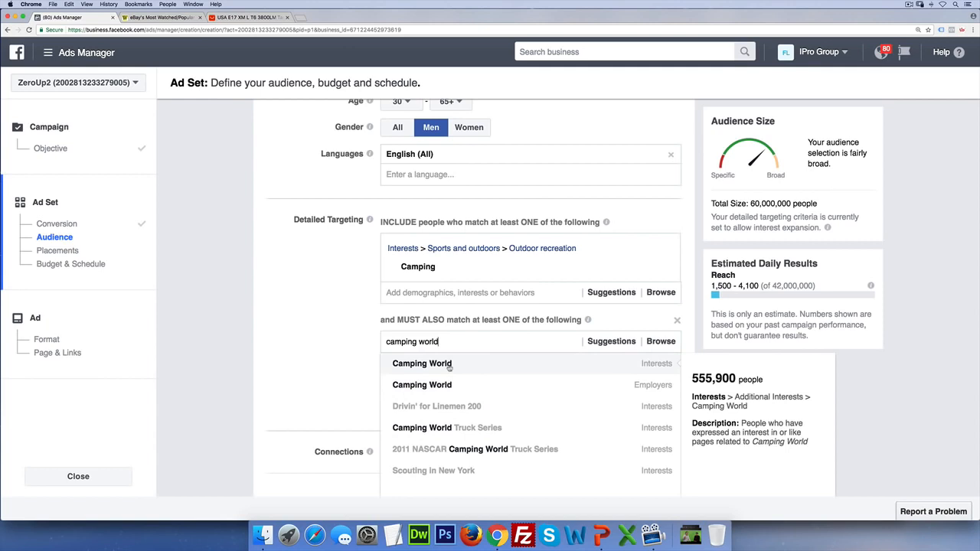
pyautogui.click(422, 363)
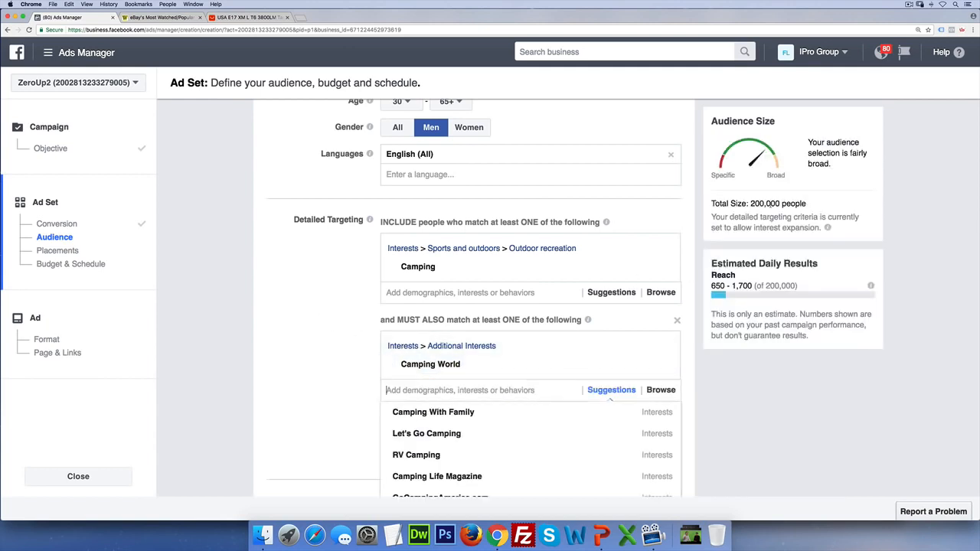
pyautogui.click(337, 310)
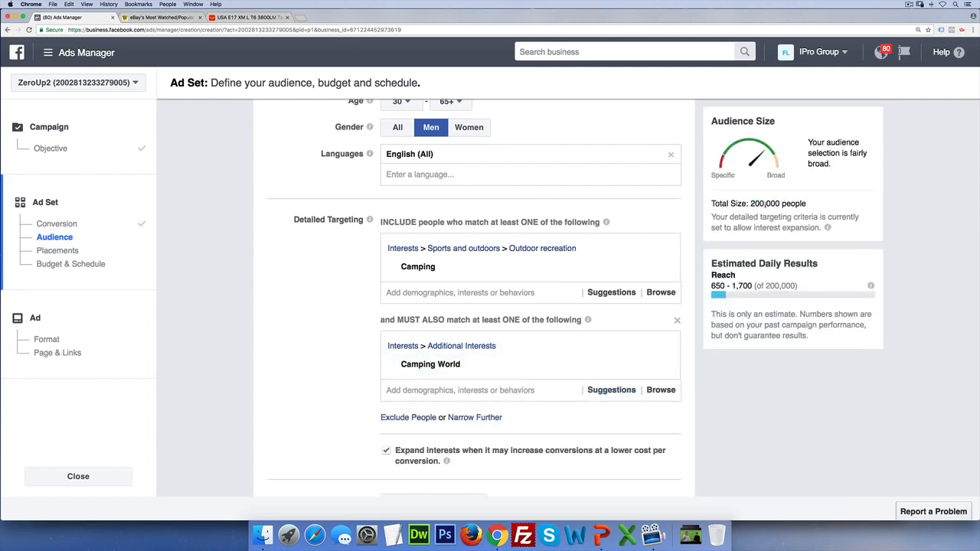
# Highlight the total audience size, switch to Deskscribble and handwrite "200K - 600K" and "<1M" beside it.
pyautogui.doubleClick(763, 203)
pyautogui.press('super+space')
pyautogui.write('desk')
pyautogui.press('Return')
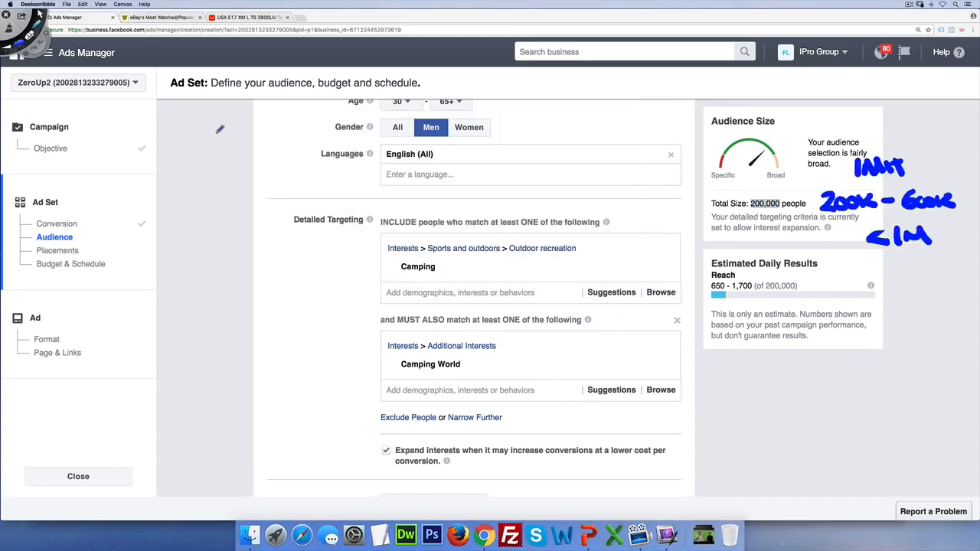
pyautogui.moveTo(218, 131)
pyautogui.mouseDown()
pyautogui.moveTo(177, 173)
pyautogui.moveTo(218, 208)
pyautogui.moveTo(277, 164)
pyautogui.moveTo(237, 130)
pyautogui.mouseUp()
# Switch the canvas to a white background and draw a large circle containing an underlined "CAMPING" label and "60M".
pyautogui.click(117, 5)
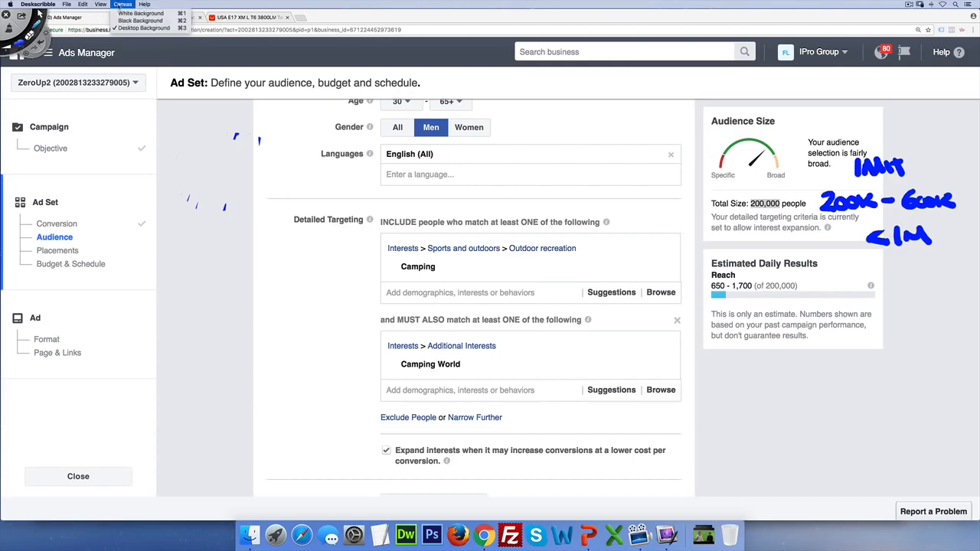
pyautogui.click(121, 14)
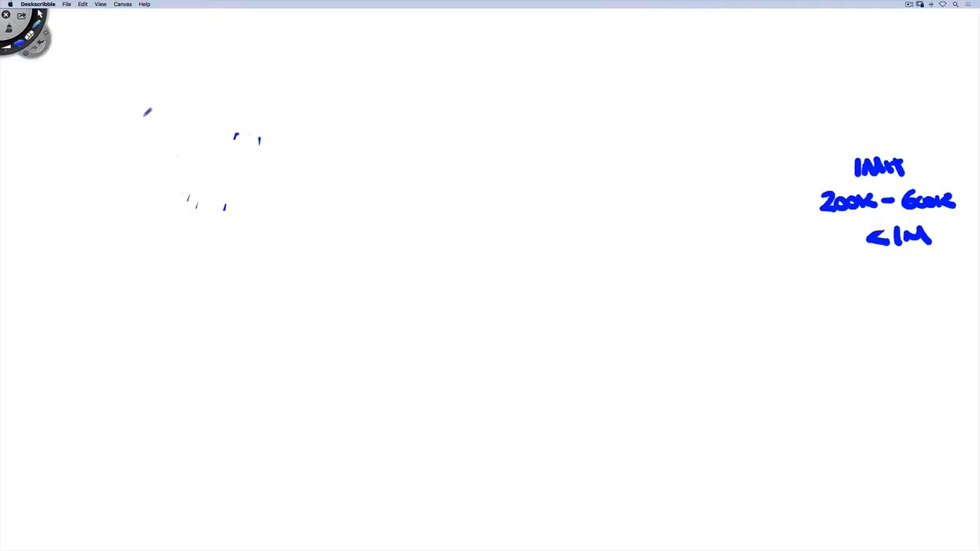
pyautogui.moveTo(166, 97)
pyautogui.mouseDown()
pyautogui.moveTo(150, 97)
pyautogui.moveTo(87, 225)
pyautogui.moveTo(212, 329)
pyautogui.moveTo(345, 243)
pyautogui.moveTo(290, 111)
pyautogui.moveTo(191, 90)
pyautogui.moveTo(157, 99)
pyautogui.moveTo(150, 141)
pyautogui.moveTo(165, 120)
pyautogui.moveTo(237, 115)
pyautogui.mouseUp()
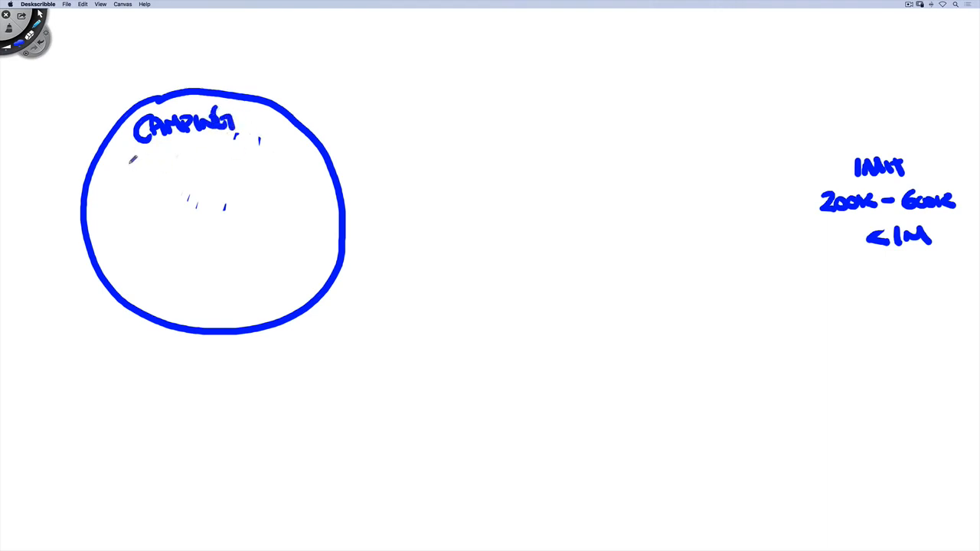
pyautogui.moveTo(123, 166); pyautogui.dragTo(246, 129)
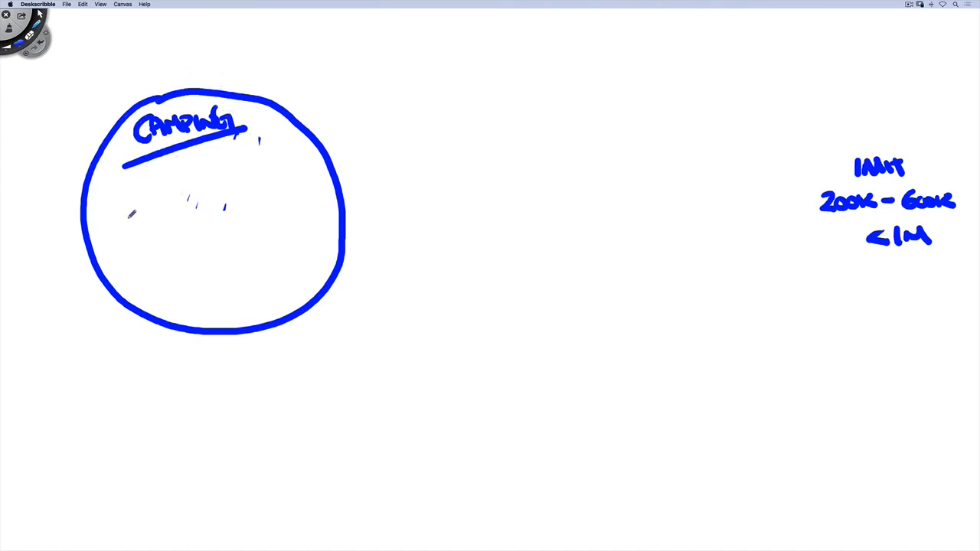
pyautogui.moveTo(119, 202)
pyautogui.mouseDown()
pyautogui.moveTo(117, 229)
pyautogui.moveTo(127, 217)
pyautogui.moveTo(174, 234)
pyautogui.mouseUp()
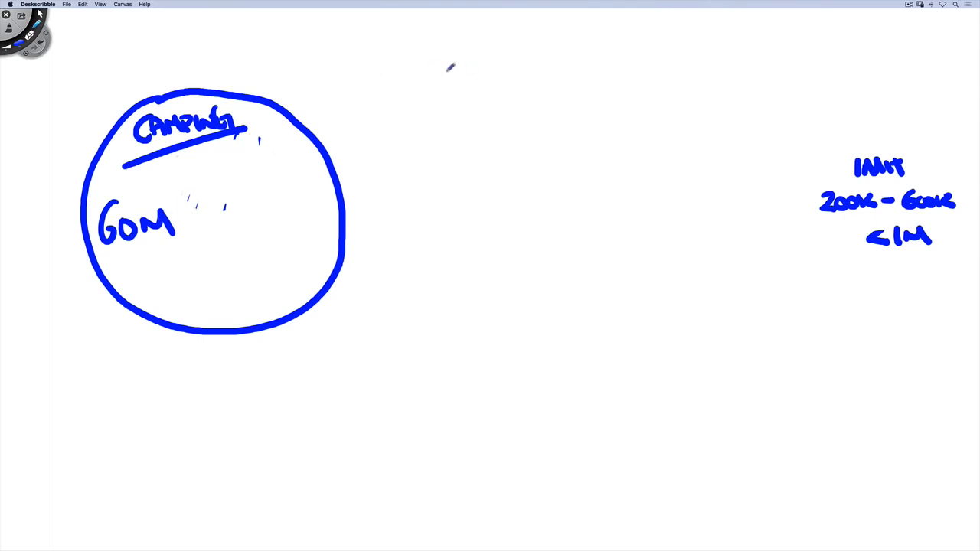
# Draw a second circle overlapping the Camping circle and label it "CAMPING WORLD".
pyautogui.moveTo(436, 76)
pyautogui.mouseDown()
pyautogui.moveTo(369, 96)
pyautogui.moveTo(286, 189)
pyautogui.moveTo(307, 306)
pyautogui.moveTo(450, 333)
pyautogui.moveTo(516, 219)
pyautogui.moveTo(485, 135)
pyautogui.moveTo(435, 77)
pyautogui.mouseUp()
pyautogui.moveTo(357, 127)
pyautogui.mouseDown()
pyautogui.moveTo(353, 151)
pyautogui.moveTo(372, 149)
pyautogui.moveTo(388, 127)
pyautogui.moveTo(393, 139)
pyautogui.mouseUp()
pyautogui.moveTo(395, 123); pyautogui.dragTo(399, 138)
pyautogui.moveTo(395, 122)
pyautogui.mouseDown()
pyautogui.moveTo(414, 132)
pyautogui.moveTo(431, 109)
pyautogui.mouseUp()
pyautogui.moveTo(439, 104); pyautogui.dragTo(448, 128)
pyautogui.moveTo(375, 170)
pyautogui.mouseDown()
pyautogui.moveTo(453, 157)
pyautogui.moveTo(445, 170)
pyautogui.mouseUp()
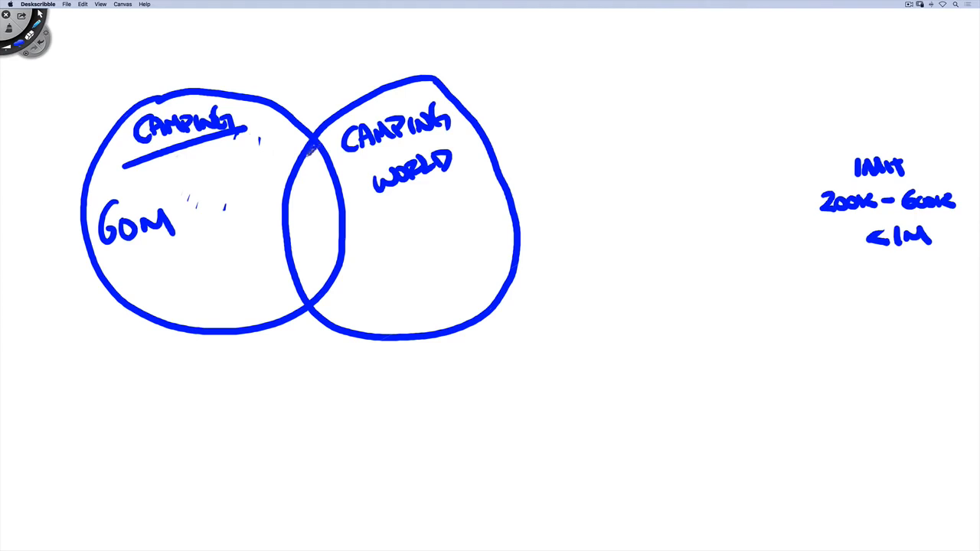
# Shade the overlap of the two circles and draw an arrow from it to two stick figures.
pyautogui.moveTo(315, 147)
pyautogui.mouseDown()
pyautogui.moveTo(293, 200)
pyautogui.moveTo(321, 280)
pyautogui.moveTo(333, 395)
pyautogui.moveTo(353, 382)
pyautogui.moveTo(337, 404)
pyautogui.mouseUp()
pyautogui.moveTo(405, 354); pyautogui.dragTo(405, 355)
pyautogui.moveTo(383, 393)
pyautogui.mouseDown()
pyautogui.moveTo(435, 395)
pyautogui.moveTo(392, 421)
pyautogui.moveTo(437, 418)
pyautogui.mouseUp()
pyautogui.moveTo(456, 352); pyautogui.dragTo(454, 354)
pyautogui.moveTo(441, 392)
pyautogui.mouseDown()
pyautogui.moveTo(476, 387)
pyautogui.moveTo(444, 418)
pyautogui.mouseUp()
pyautogui.moveTo(460, 398); pyautogui.dragTo(485, 414)
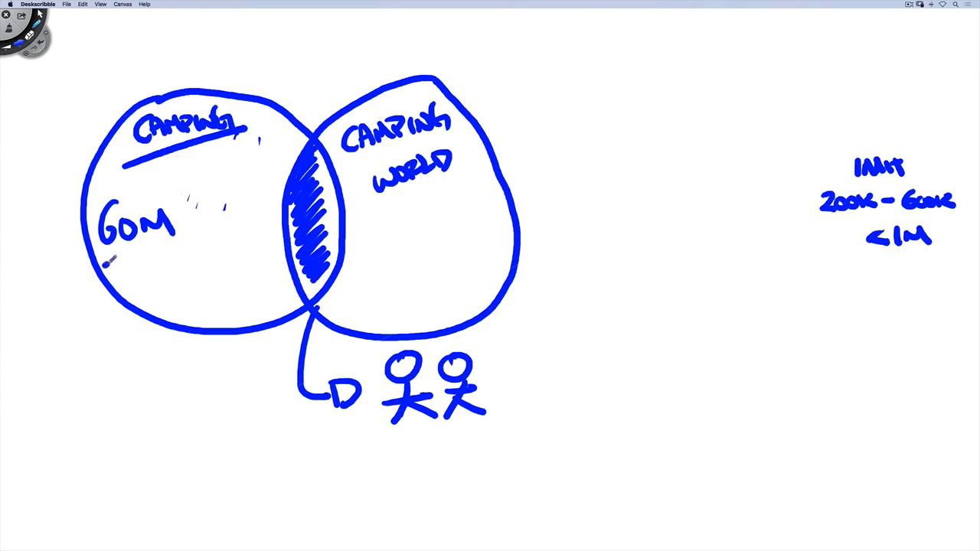
# Underline "60M", circle the two stick figures with a downward arrow beside them, and close the drawing overlay to return to Ads Manager.
pyautogui.moveTo(104, 266); pyautogui.dragTo(191, 234)
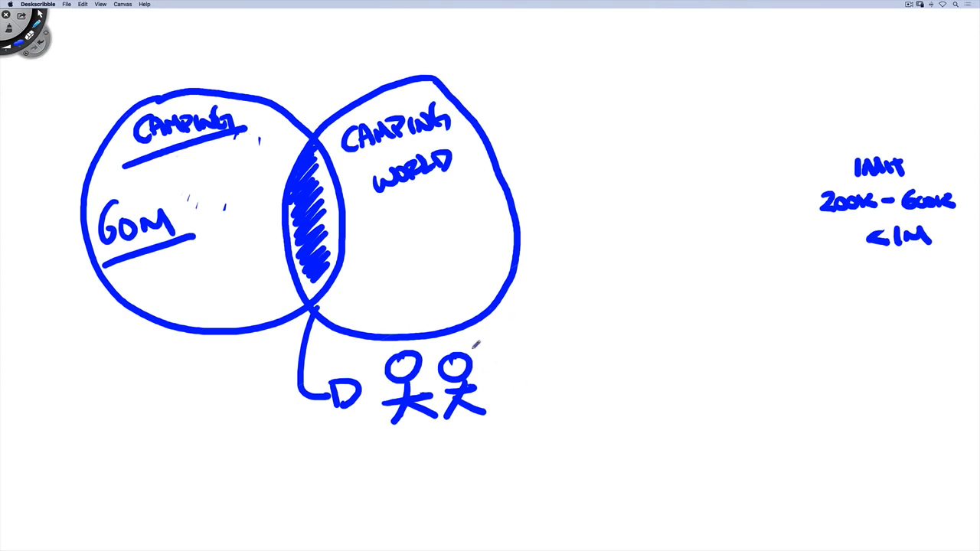
pyautogui.moveTo(474, 345)
pyautogui.mouseDown()
pyautogui.moveTo(402, 346)
pyautogui.moveTo(442, 441)
pyautogui.moveTo(490, 355)
pyautogui.moveTo(470, 342)
pyautogui.mouseUp()
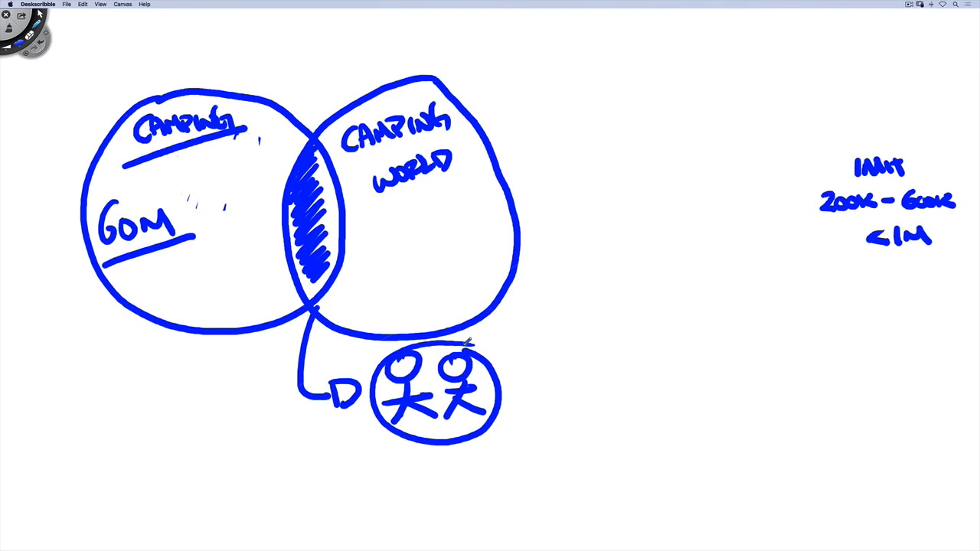
pyautogui.moveTo(567, 315); pyautogui.dragTo(566, 362)
pyautogui.moveTo(547, 335)
pyautogui.mouseDown()
pyautogui.moveTo(555, 349)
pyautogui.moveTo(598, 333)
pyautogui.mouseUp()
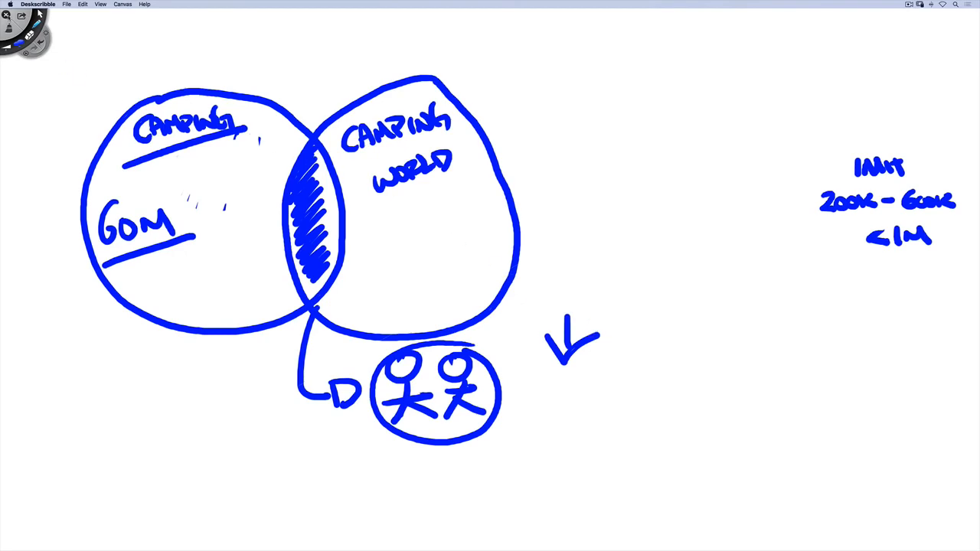
pyautogui.click(7, 14)
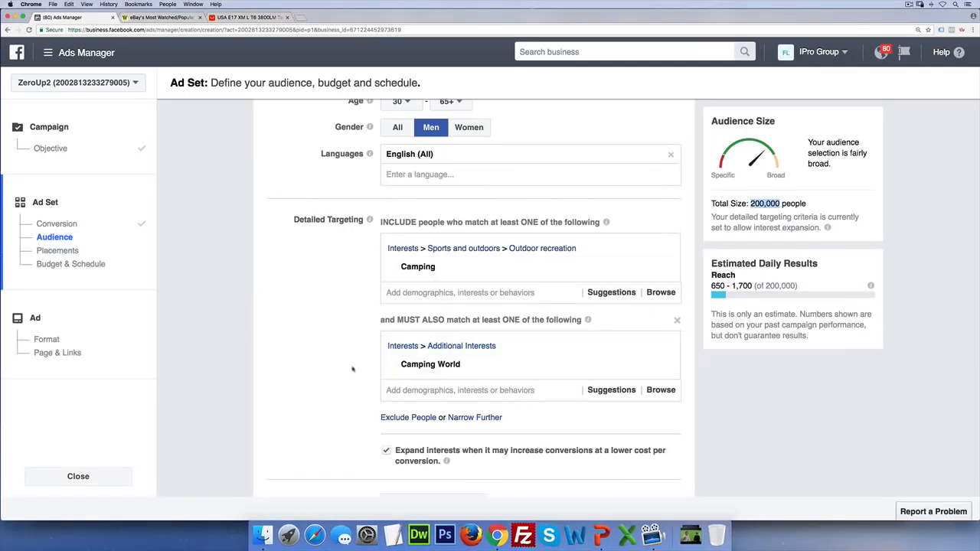
# Turn off expanding interests to increase conversions at a lower cost in the detailed targeting.
pyautogui.scroll(-3, 331, 368)
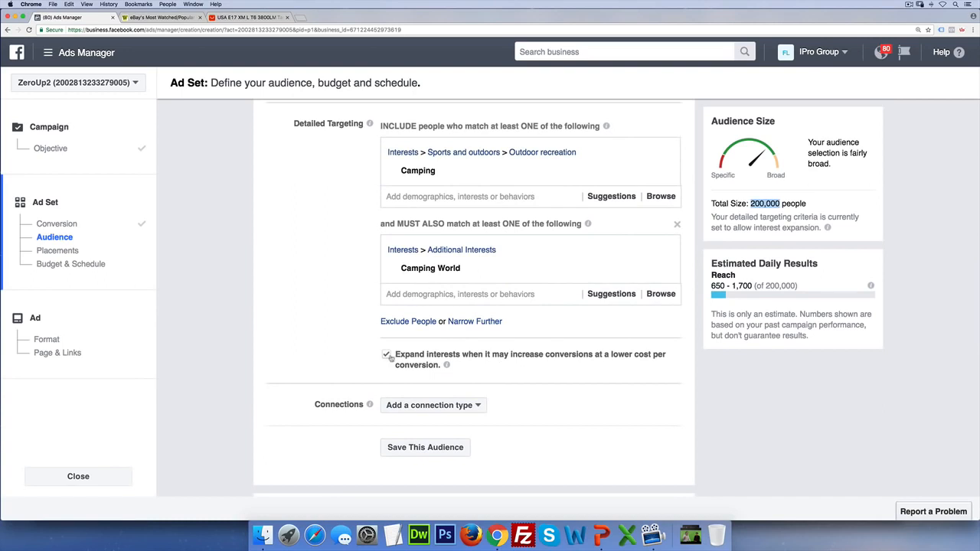
pyautogui.click(429, 296)
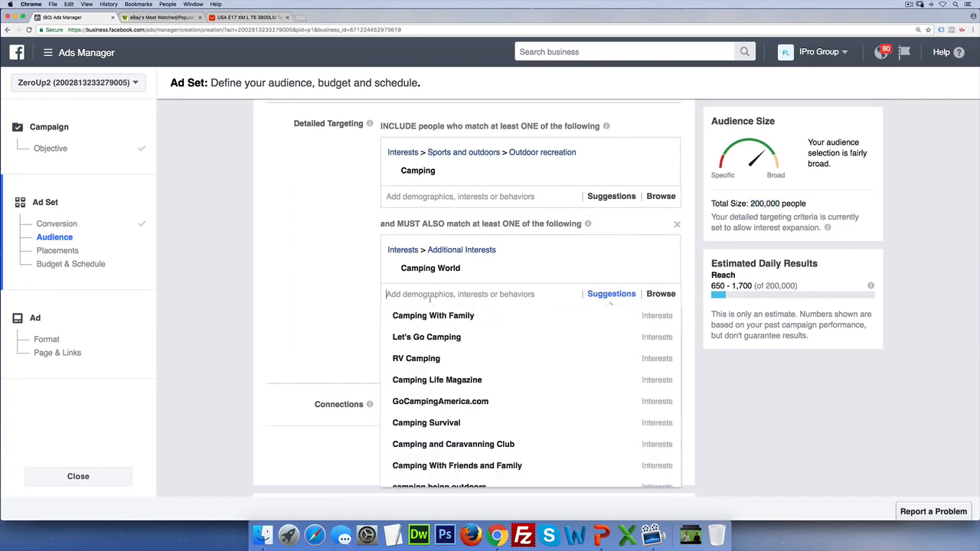
pyautogui.click(331, 334)
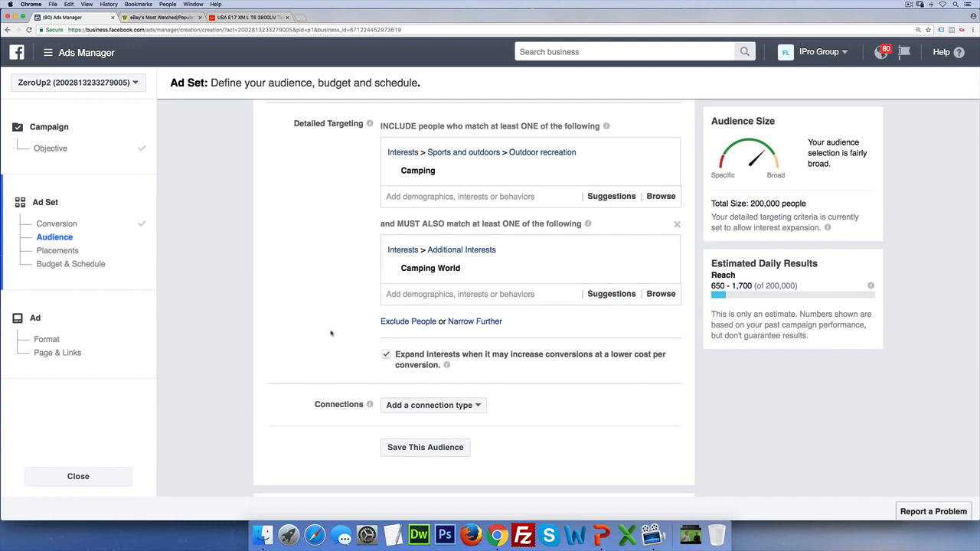
pyautogui.click(386, 355)
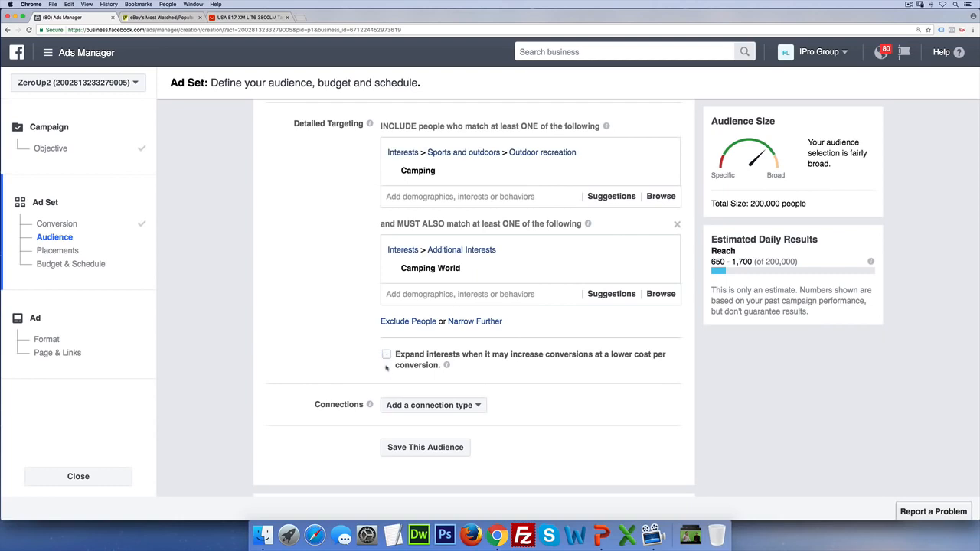
# Review the suggested interests for the must-also-match group containing Camping World.
pyautogui.click(450, 297)
pyautogui.moveTo(460, 272)
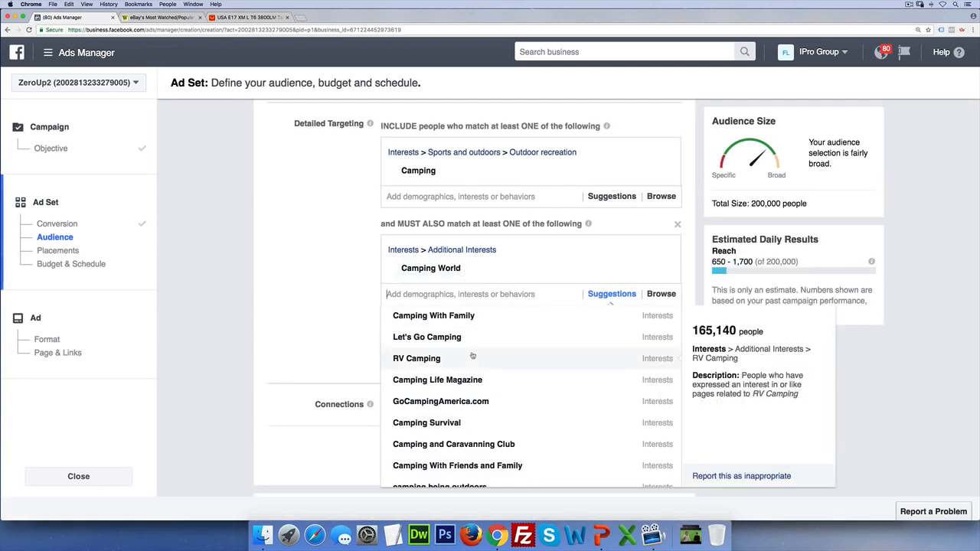
pyautogui.click(358, 341)
# Switch the ad set from automatic to edited placements and limit the device types to Mobile Only.
pyautogui.scroll(-5, 358, 340)
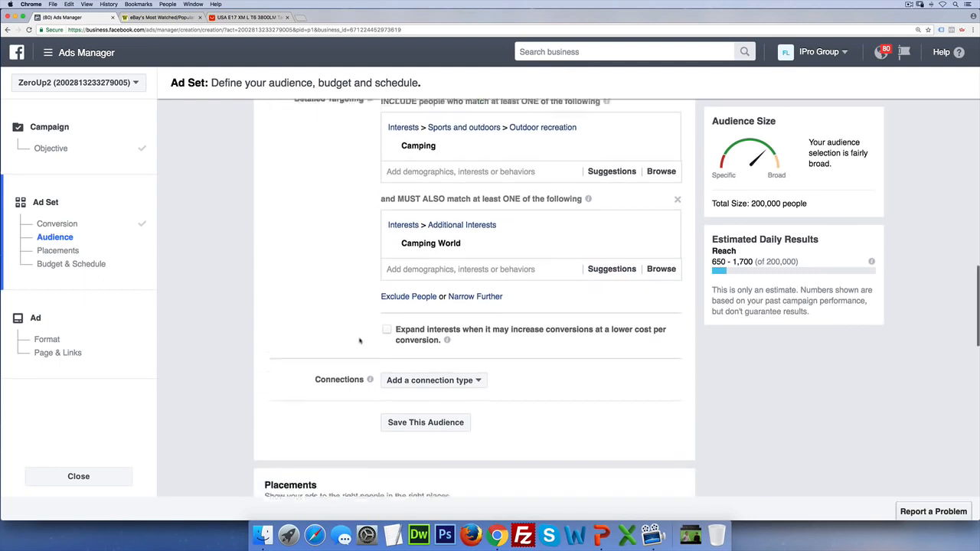
pyautogui.scroll(-2, 359, 340)
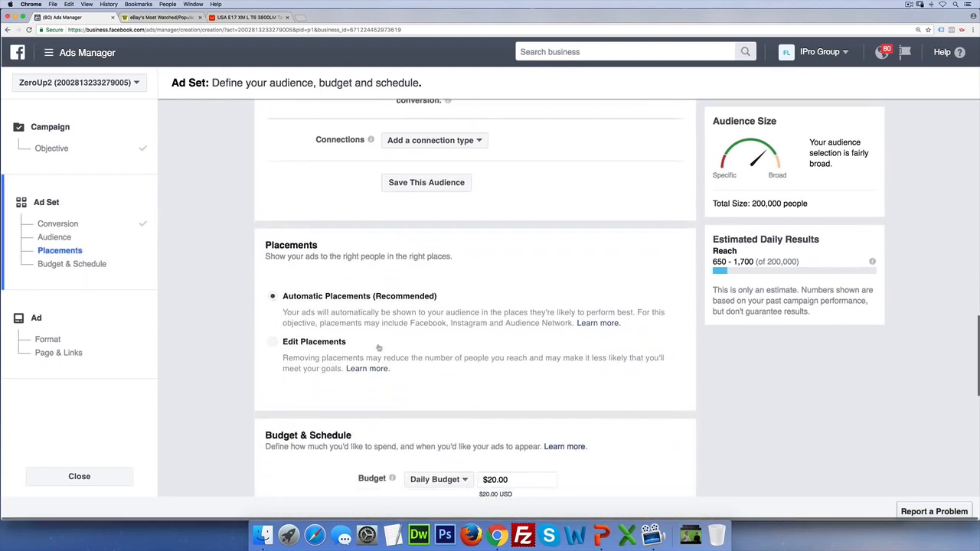
pyautogui.click(313, 342)
pyautogui.scroll(-2, 441, 359)
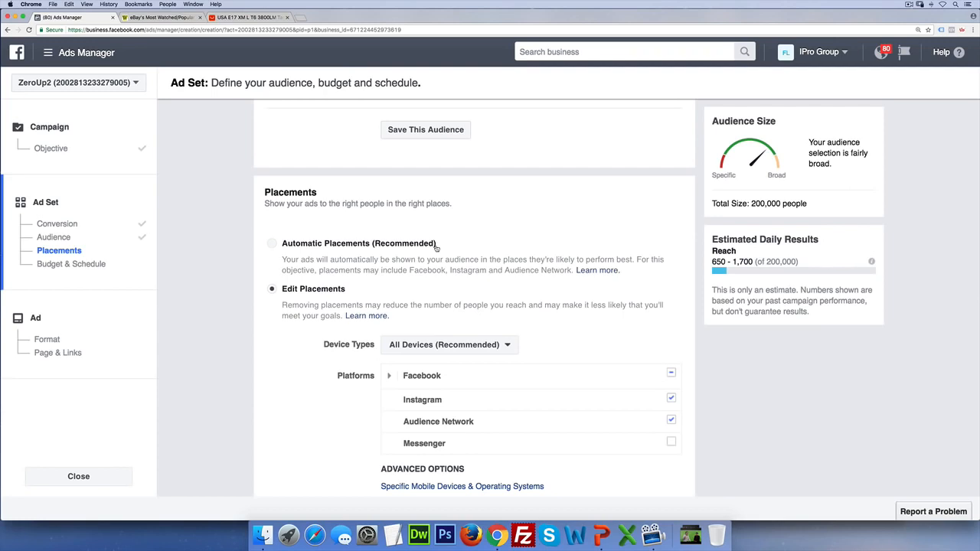
pyautogui.scroll(-1, 433, 268)
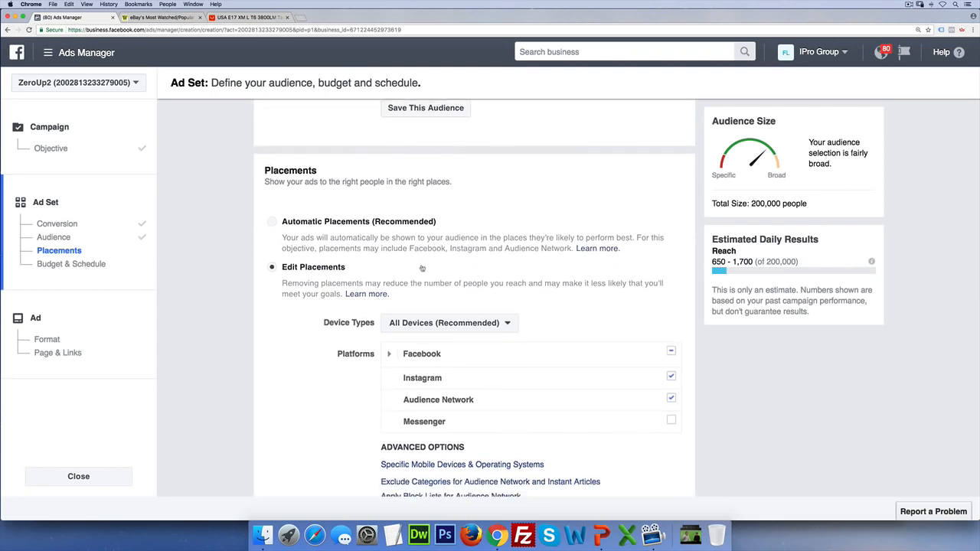
pyautogui.scroll(-2, 279, 287)
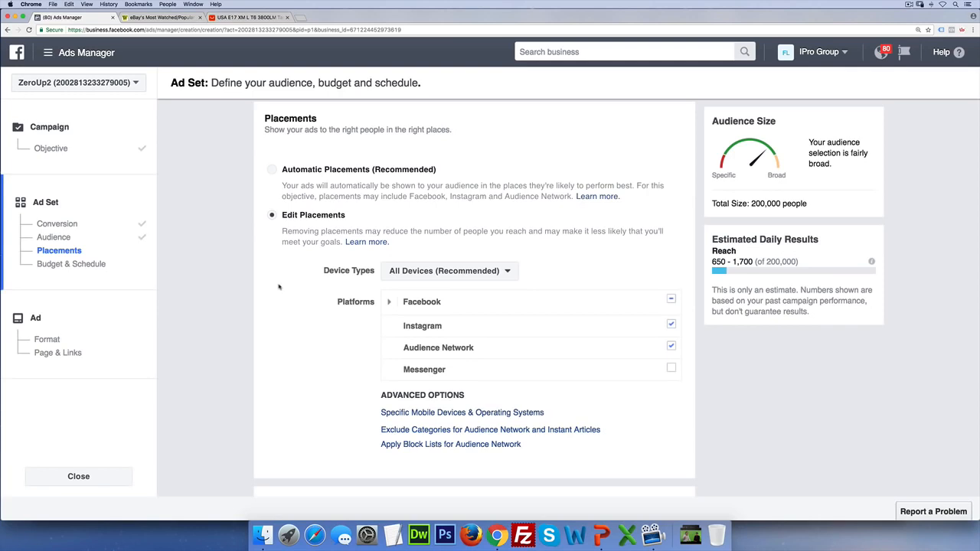
pyautogui.click(502, 277)
pyautogui.click(485, 306)
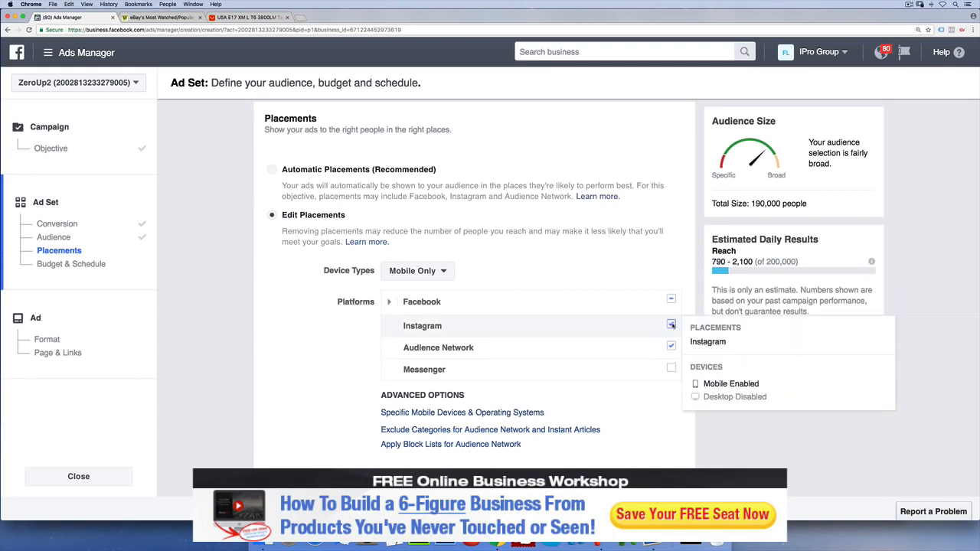
# Exclude Instagram, Audience Network and Facebook Instant Articles from the placements.
pyautogui.click(670, 324)
pyautogui.click(671, 346)
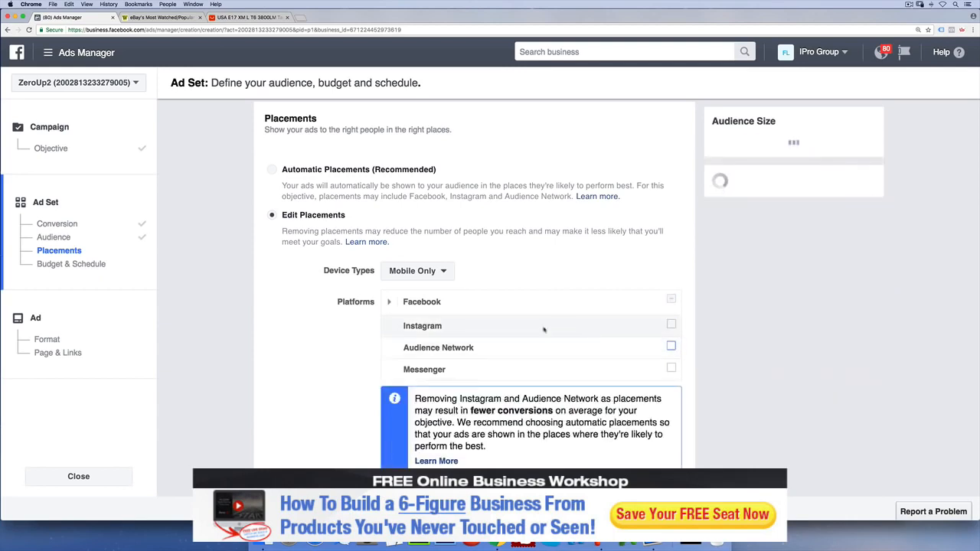
pyautogui.click(388, 302)
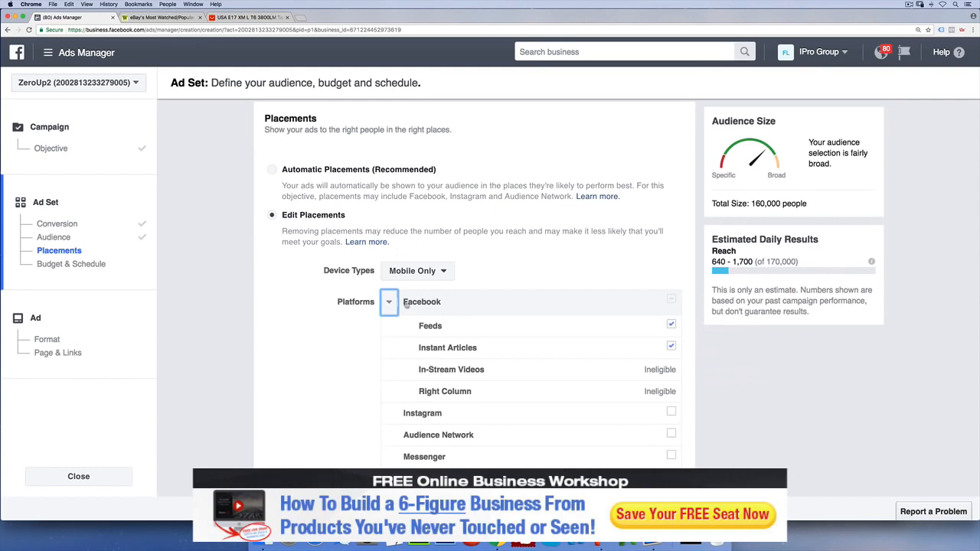
pyautogui.click(671, 346)
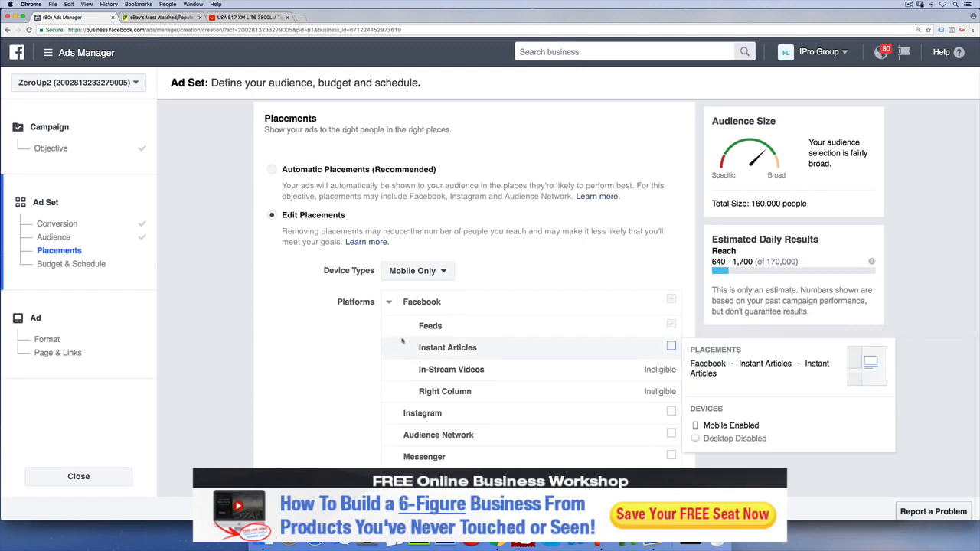
# Set the ad set's daily budget to $5.
pyautogui.scroll(-8, 352, 352)
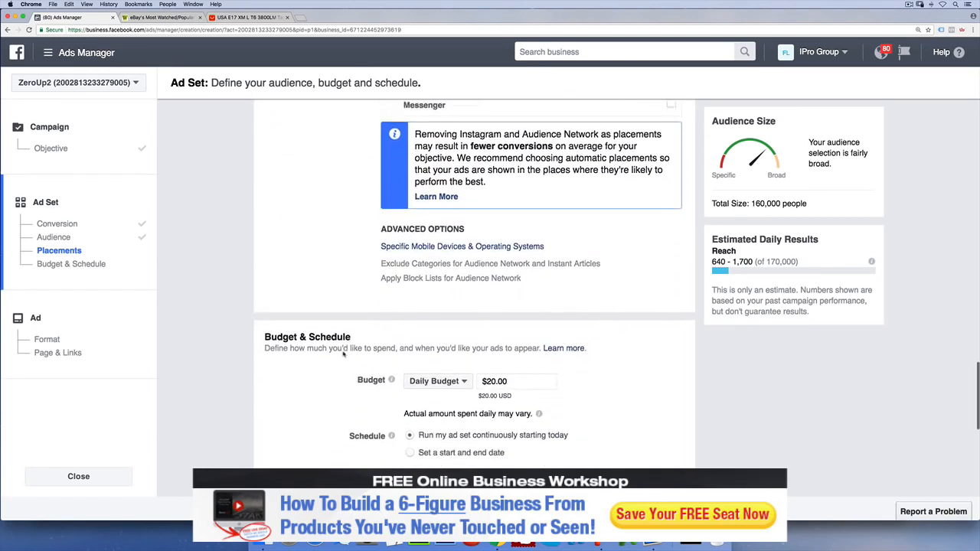
pyautogui.click(490, 316)
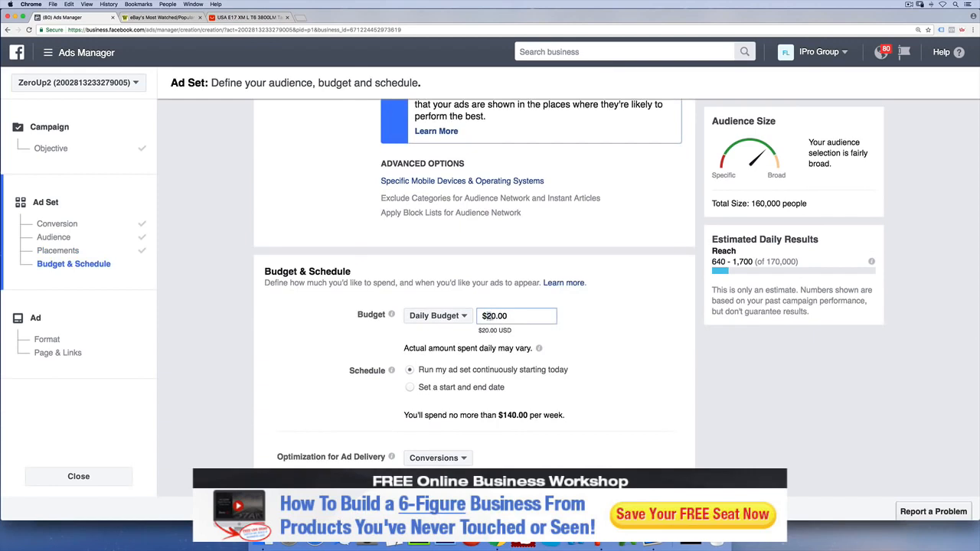
pyautogui.write('5')
pyautogui.click(302, 352)
# Set the conversion window to 1 day click and continue to the ad creation page.
pyautogui.scroll(-5, 301, 352)
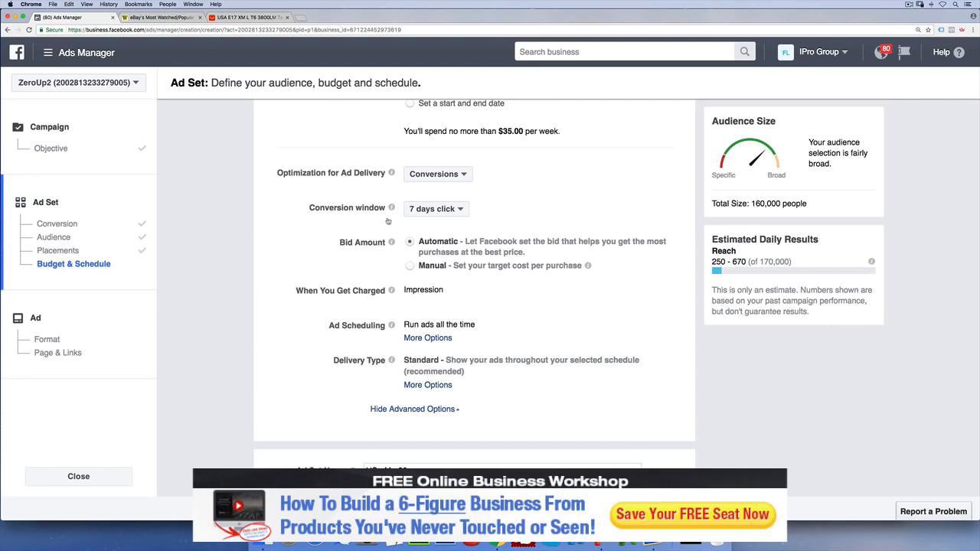
pyautogui.click(458, 212)
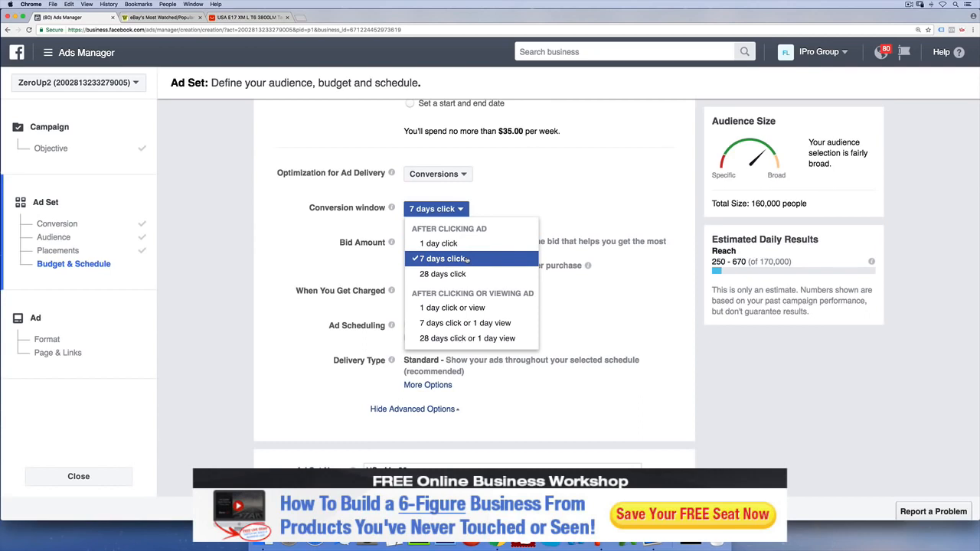
pyautogui.click(444, 243)
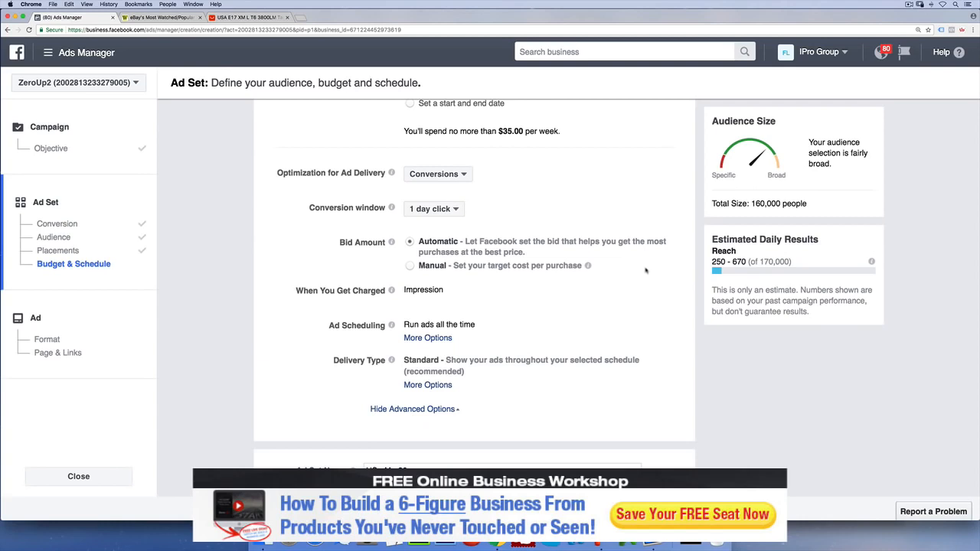
pyautogui.scroll(-2, 645, 270)
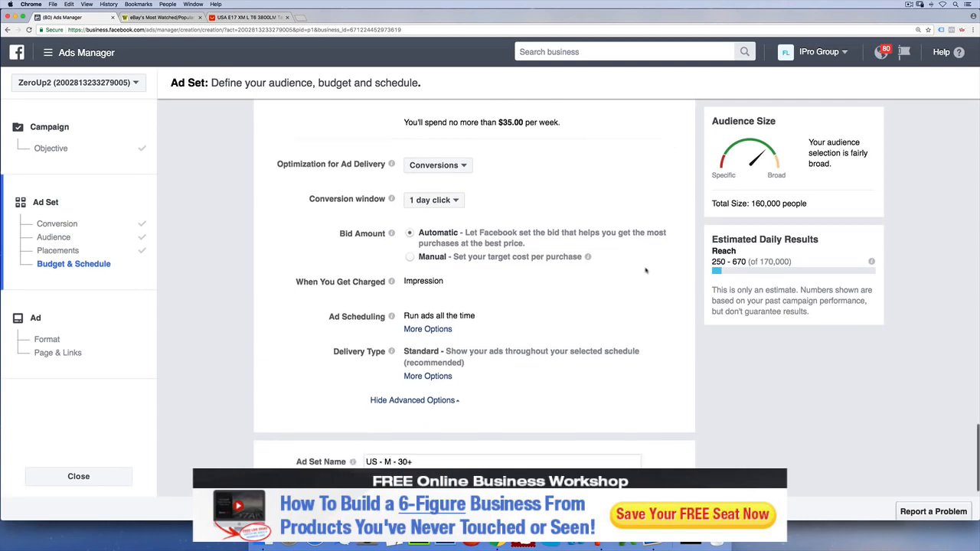
pyautogui.click(661, 469)
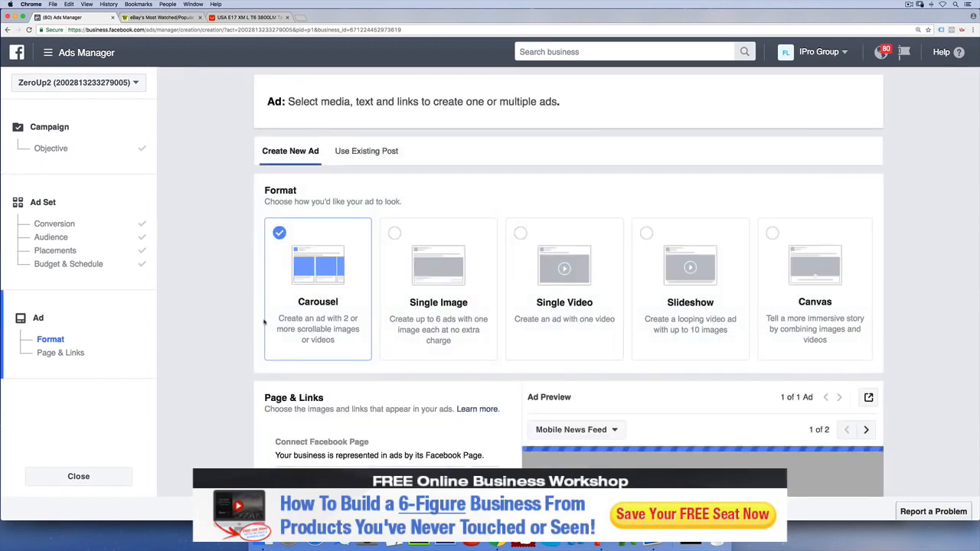
# Switch to Deskscribble, clear the old circle drawing and change the canvas to Desktop Background.
pyautogui.scroll(-1, 237, 312)
pyautogui.scroll(-1, 237, 312)
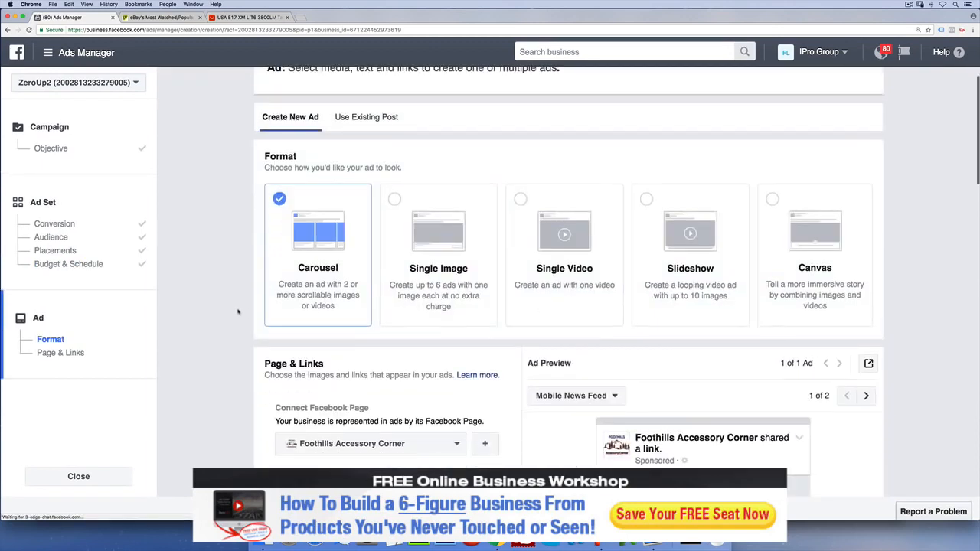
pyautogui.press('super+space')
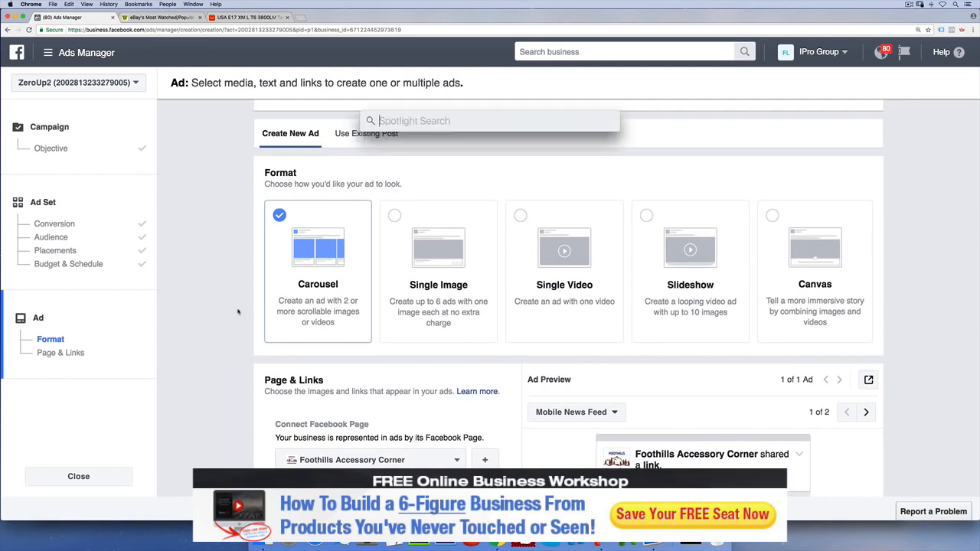
pyautogui.write('deskscribble')
pyautogui.press('Return')
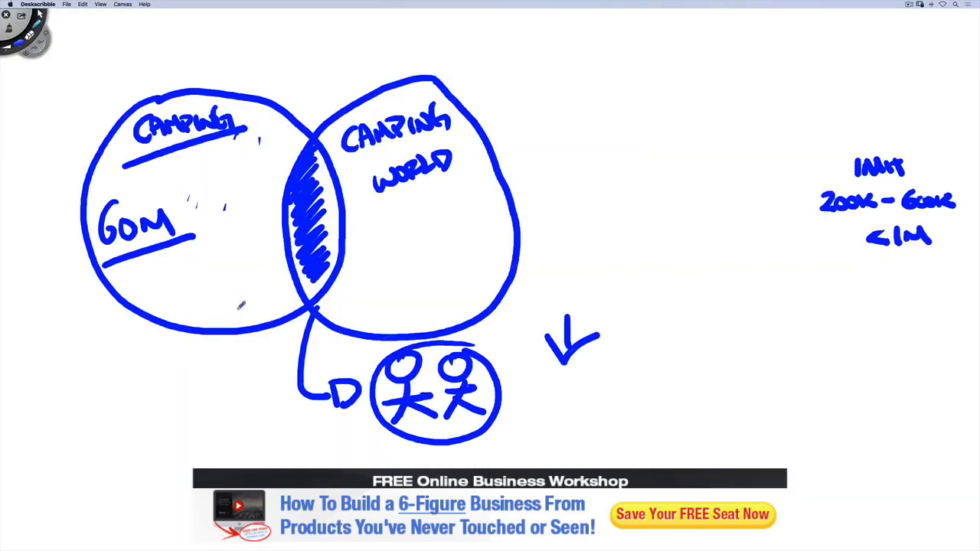
pyautogui.click(9, 29)
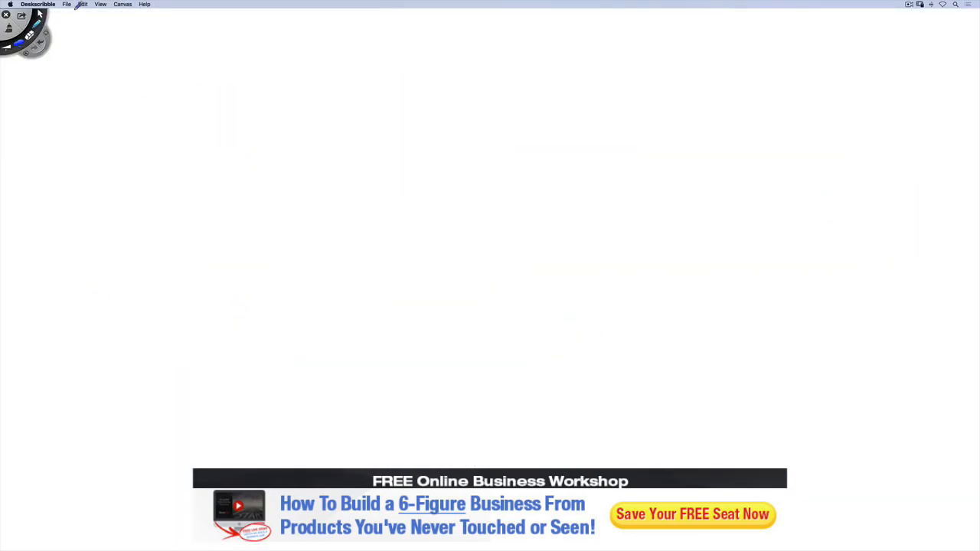
pyautogui.click(81, 5)
pyautogui.moveTo(97, 6)
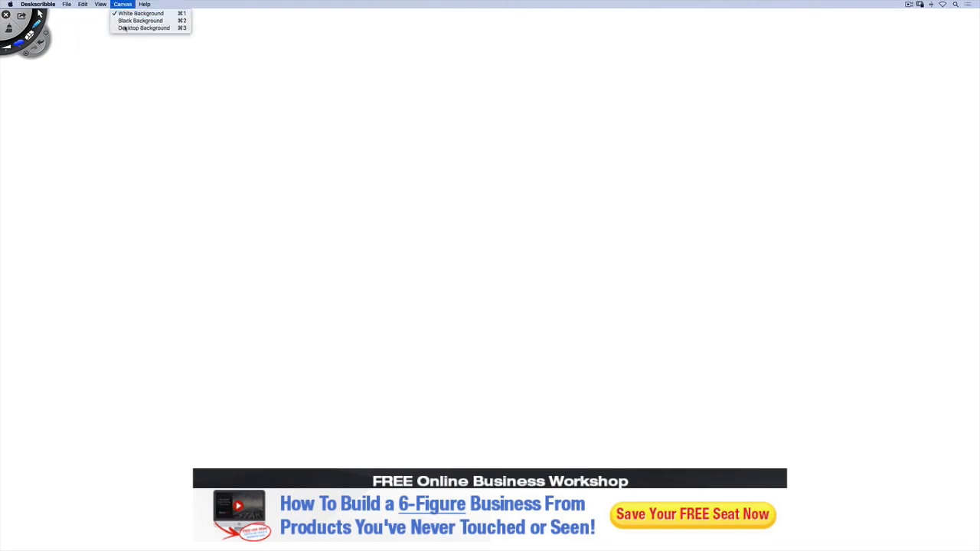
pyautogui.click(130, 28)
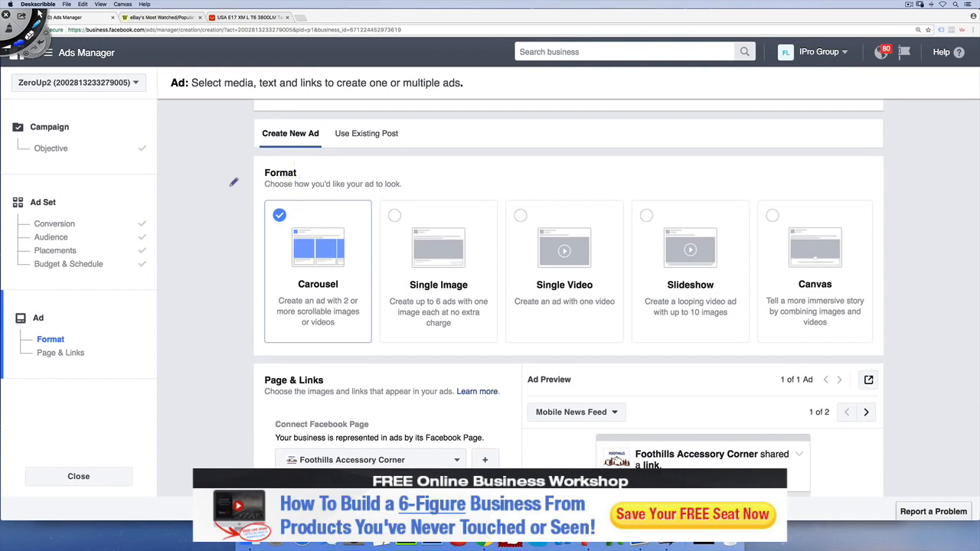
# Write "3 ADS" above the ad formats and draw arrows to Carousel, Single Image and Single Video.
pyautogui.moveTo(433, 116)
pyautogui.mouseDown()
pyautogui.moveTo(450, 124)
pyautogui.moveTo(433, 144)
pyautogui.moveTo(505, 129)
pyautogui.moveTo(514, 139)
pyautogui.mouseUp()
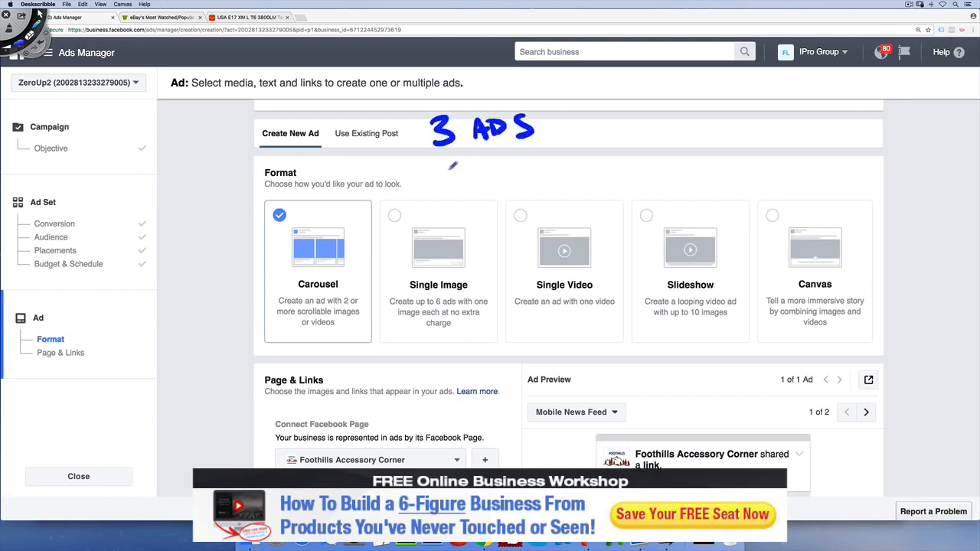
pyautogui.moveTo(398, 161); pyautogui.dragTo(356, 192)
pyautogui.moveTo(358, 173); pyautogui.dragTo(383, 191)
pyautogui.moveTo(437, 161)
pyautogui.mouseDown()
pyautogui.moveTo(436, 196)
pyautogui.moveTo(455, 181)
pyautogui.mouseUp()
pyautogui.moveTo(512, 160)
pyautogui.mouseDown()
pyautogui.moveTo(540, 188)
pyautogui.moveTo(546, 170)
pyautogui.mouseUp()
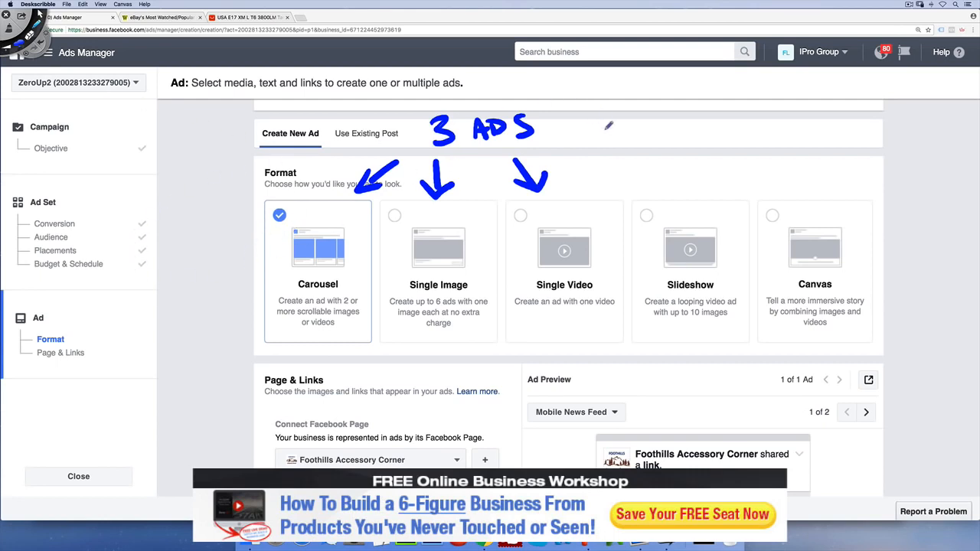
# Sketch a carousel ad with text lines and three image boxes, plus a single-image ad labelled "IMG" beside it.
pyautogui.moveTo(607, 125)
pyautogui.mouseDown()
pyautogui.moveTo(595, 92)
pyautogui.moveTo(704, 173)
pyautogui.moveTo(615, 159)
pyautogui.mouseUp()
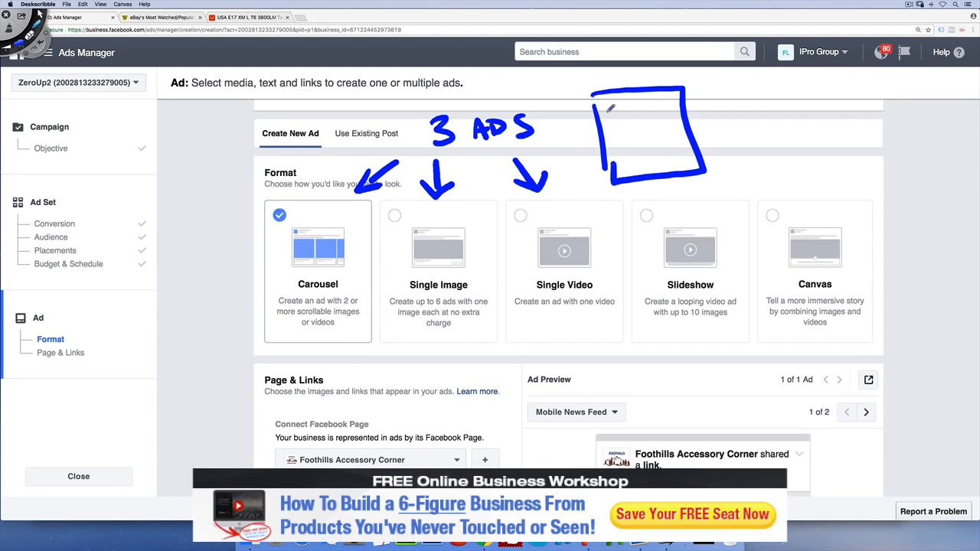
pyautogui.moveTo(606, 108); pyautogui.dragTo(651, 98)
pyautogui.moveTo(615, 119)
pyautogui.mouseDown()
pyautogui.moveTo(645, 113)
pyautogui.moveTo(630, 141)
pyautogui.moveTo(606, 134)
pyautogui.moveTo(643, 153)
pyautogui.mouseUp()
pyautogui.moveTo(638, 132)
pyautogui.mouseDown()
pyautogui.moveTo(655, 130)
pyautogui.moveTo(659, 157)
pyautogui.mouseUp()
pyautogui.moveTo(660, 157); pyautogui.dragTo(644, 157)
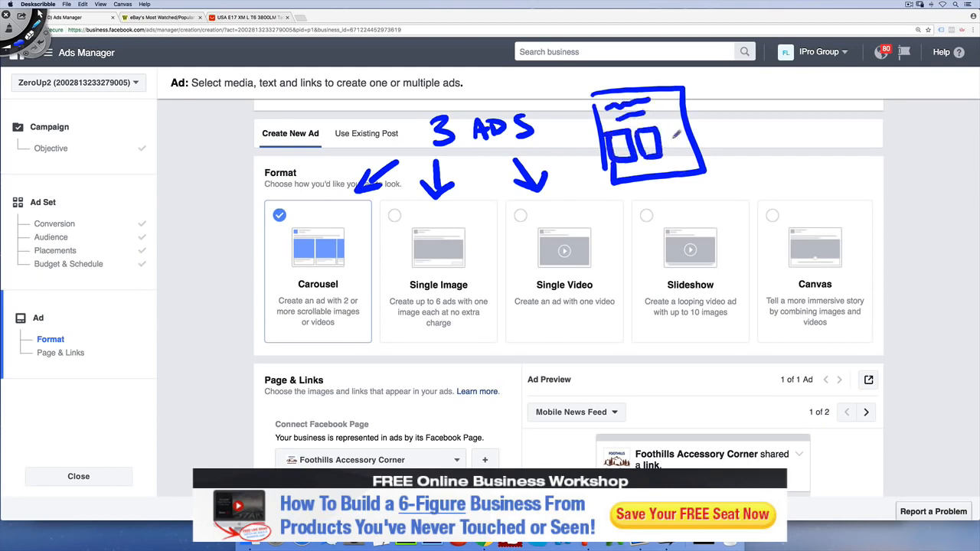
pyautogui.moveTo(663, 124)
pyautogui.mouseDown()
pyautogui.moveTo(683, 122)
pyautogui.moveTo(664, 156)
pyautogui.mouseUp()
pyautogui.moveTo(664, 156)
pyautogui.mouseDown()
pyautogui.moveTo(696, 146)
pyautogui.moveTo(688, 155)
pyautogui.mouseUp()
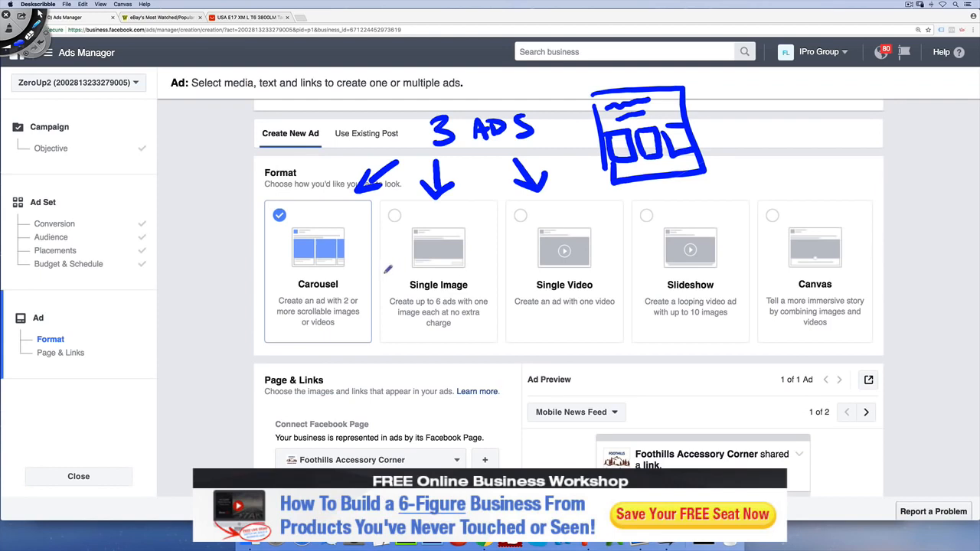
pyautogui.moveTo(737, 91)
pyautogui.mouseDown()
pyautogui.moveTo(749, 156)
pyautogui.moveTo(848, 162)
pyautogui.moveTo(741, 174)
pyautogui.moveTo(746, 142)
pyautogui.moveTo(817, 104)
pyautogui.moveTo(782, 138)
pyautogui.moveTo(772, 121)
pyautogui.moveTo(781, 135)
pyautogui.moveTo(800, 110)
pyautogui.moveTo(825, 130)
pyautogui.mouseUp()
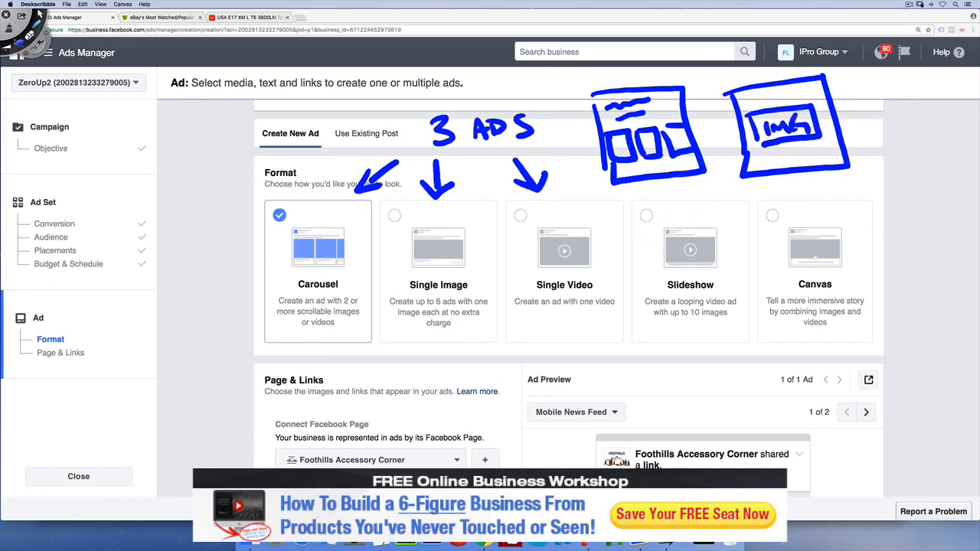
# Leave drawing mode and choose Single Image as the ad format.
pyautogui.click(39, 13)
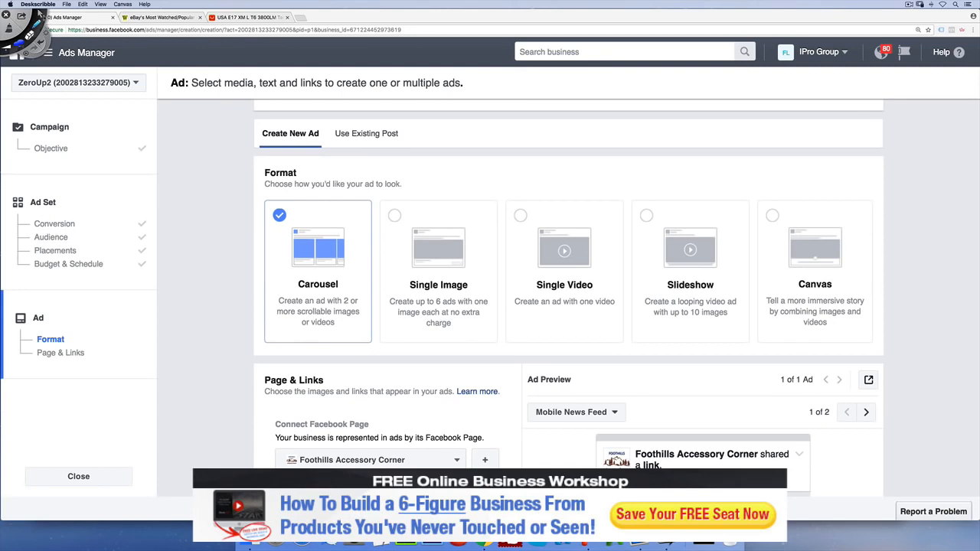
pyautogui.click(405, 228)
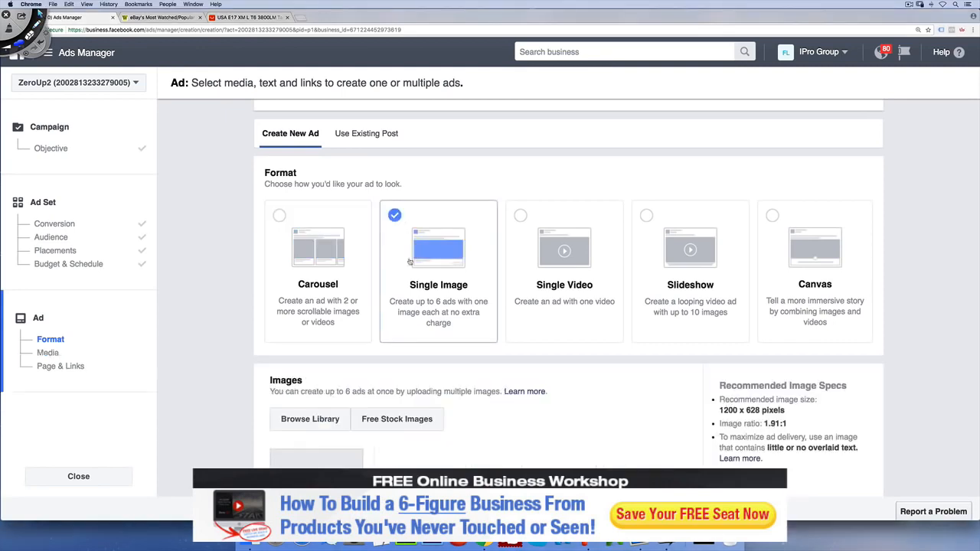
pyautogui.scroll(-5, 715, 220)
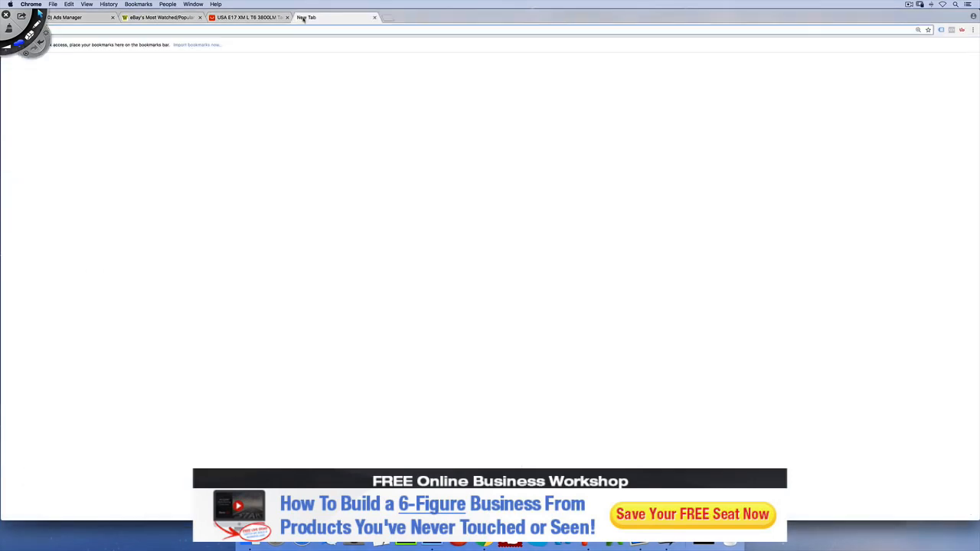
# Visit canva.com in a new browser tab, and close that tab after viewing the page.
pyautogui.write('canva.com')
pyautogui.press('Return')
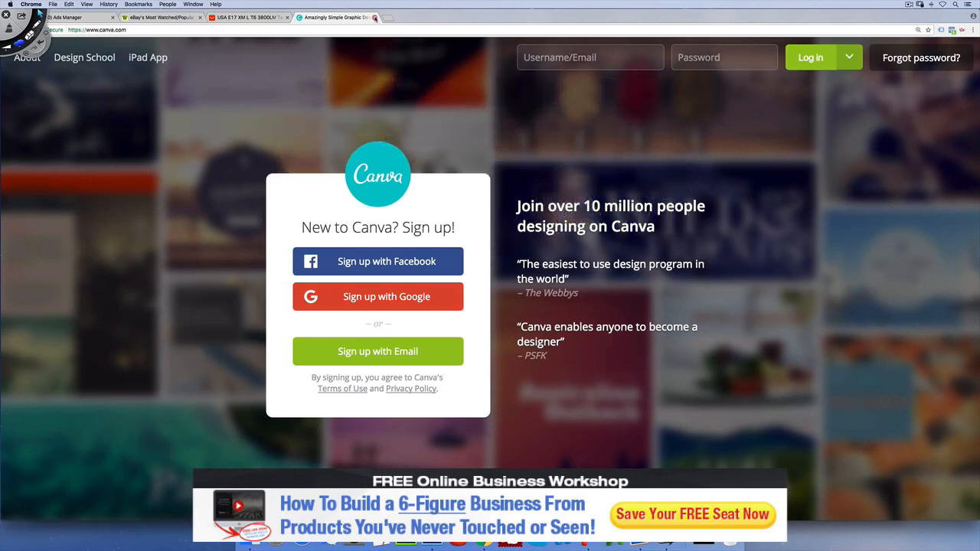
pyautogui.click(375, 17)
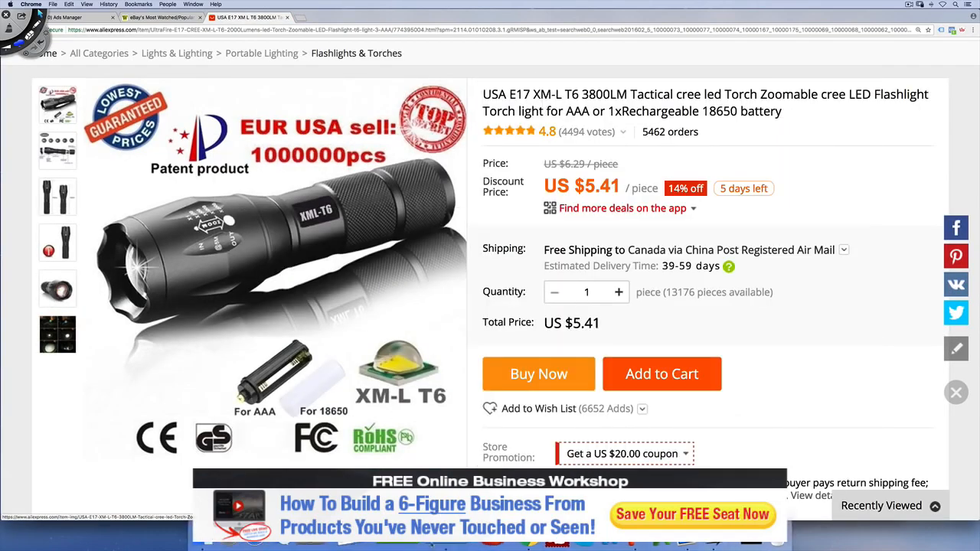
pyautogui.press('super+Tab')
pyautogui.click(62, 5)
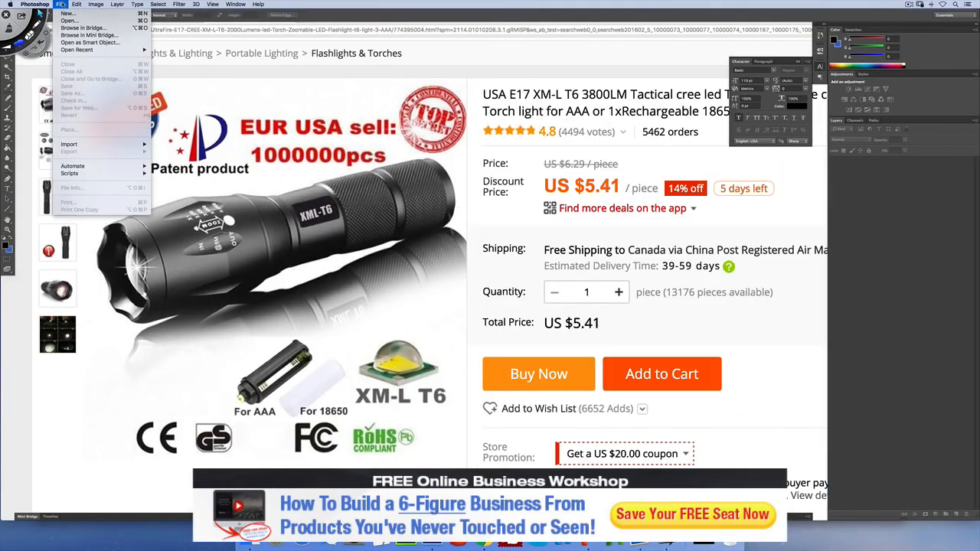
pyautogui.click(65, 15)
pyautogui.press('Tab')
pyautogui.write('12')
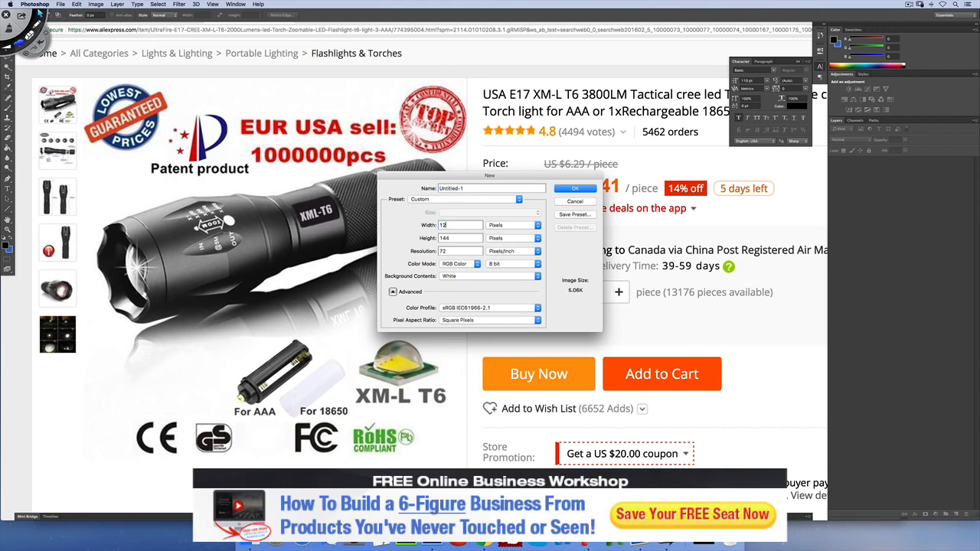
pyautogui.write('00')
pyautogui.press('Tab')
pyautogui.write('6280')
pyautogui.press('Return')
pyautogui.moveTo(46, 28); pyautogui.dragTo(217, 37)
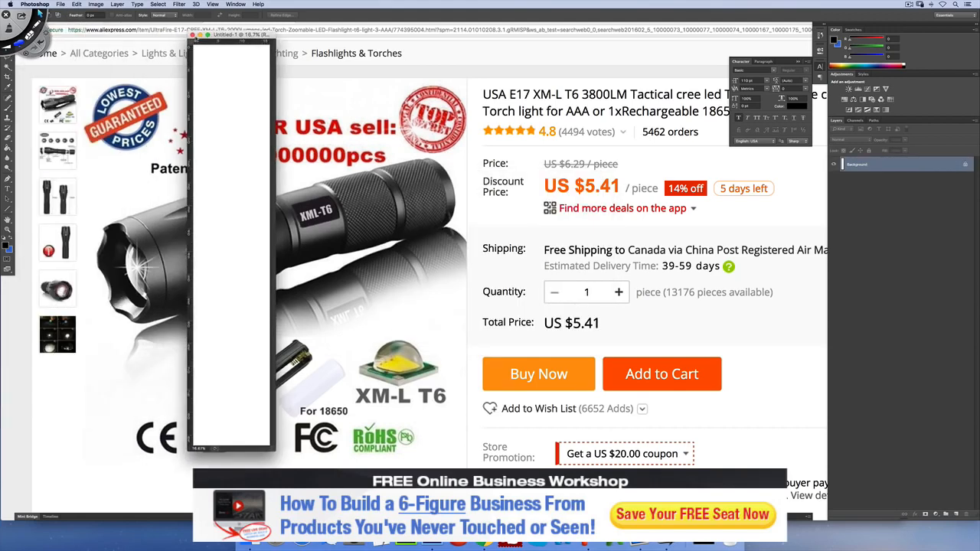
pyautogui.click(192, 34)
# Create a blank Photoshop document 1200 pixels wide and 630 pixels high, and move its window to the middle of the workspace.
pyautogui.press('super+n')
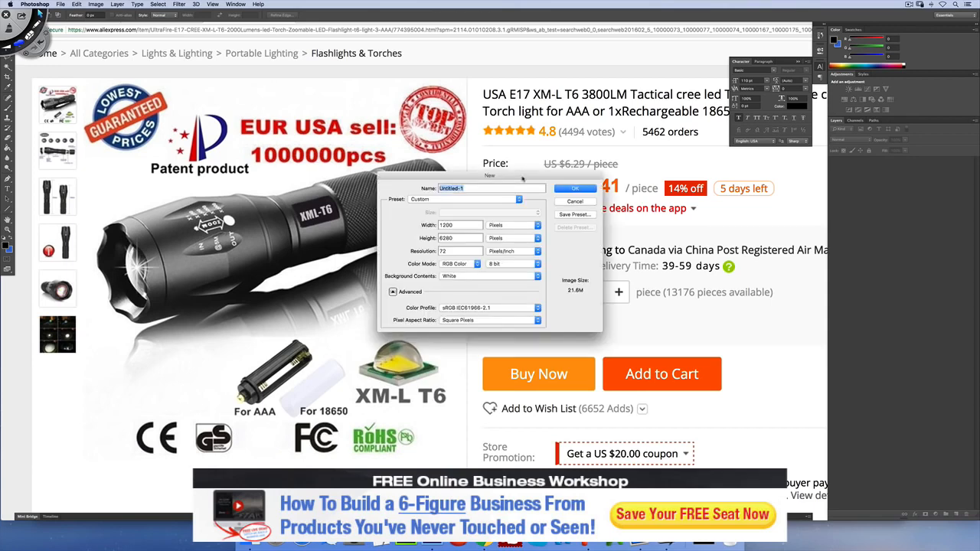
pyautogui.press('Tab')
pyautogui.write('1200')
pyautogui.press('Tab')
pyautogui.write('630')
pyautogui.press('Return')
pyautogui.moveTo(359, 28); pyautogui.dragTo(564, 153)
# Return to the AliExpress flashlight page in Chrome, preview the product photos, and open the enlarged view of the night-beam collage.
pyautogui.click(123, 212)
pyautogui.moveTo(60, 289)
pyautogui.moveTo(58, 242)
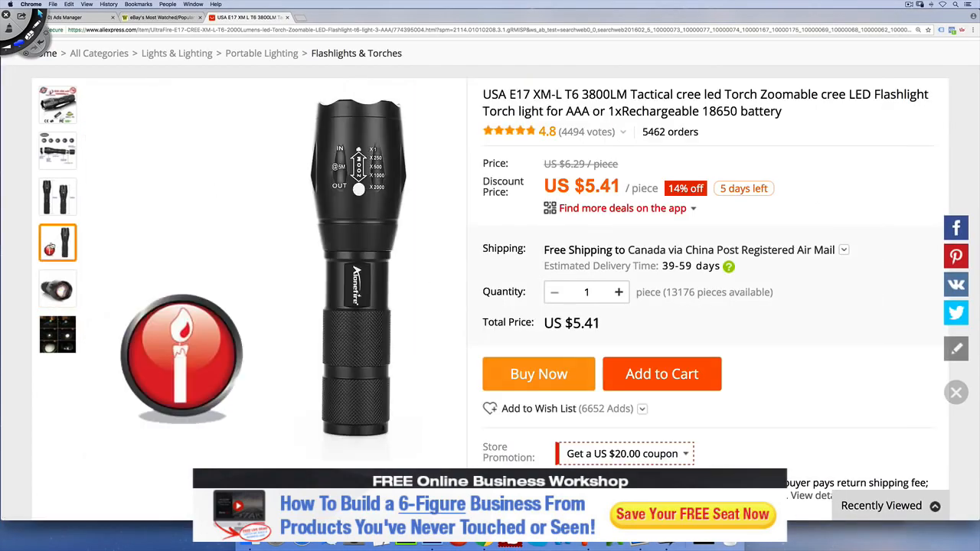
pyautogui.moveTo(58, 150)
pyautogui.moveTo(57, 333)
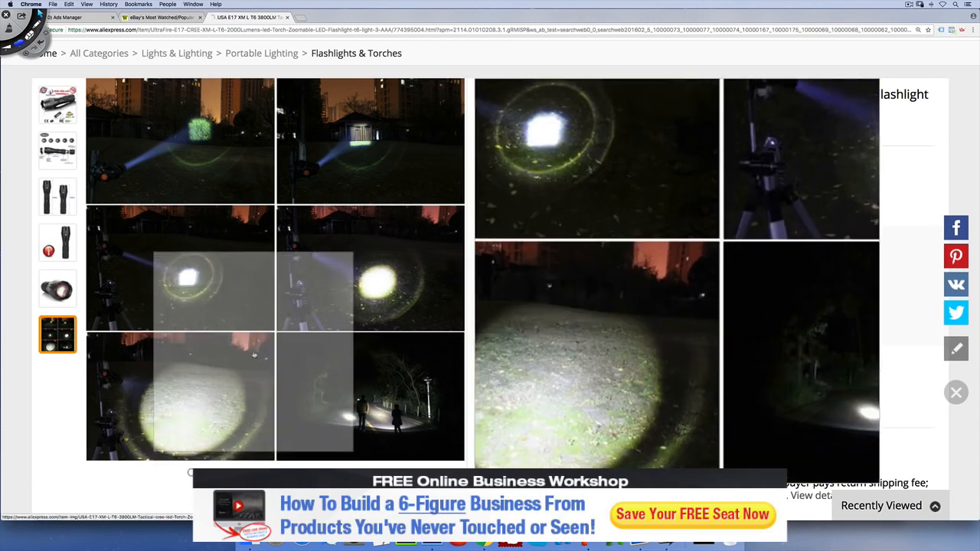
pyautogui.click(253, 353)
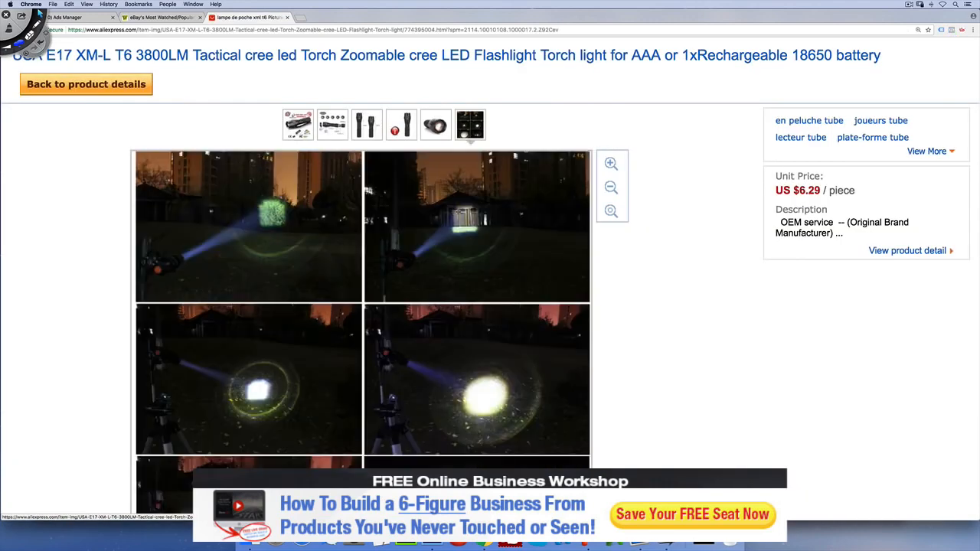
# Save the night-beam collage and the close-up photo of the flashlight lens from the product gallery to the desktop.
pyautogui.moveTo(976, 293); pyautogui.dragTo(874, 293)
pyautogui.moveTo(363, 288); pyautogui.dragTo(978, 545)
pyautogui.click(393, 145)
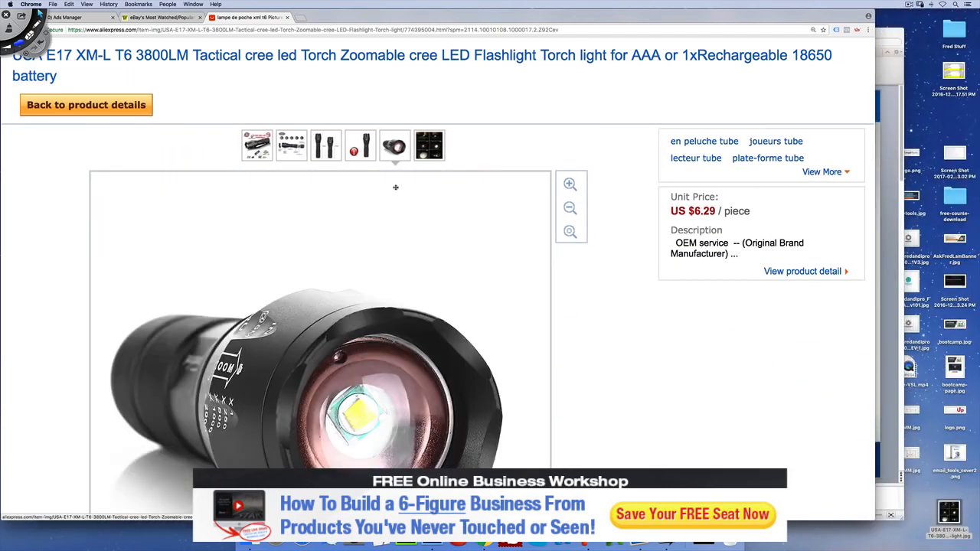
pyautogui.moveTo(368, 314); pyautogui.dragTo(928, 489)
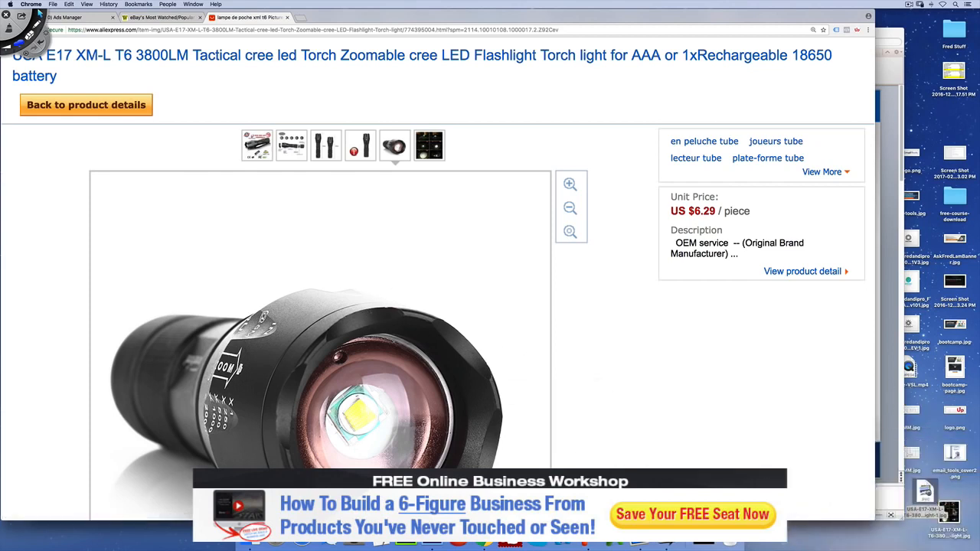
# Open the two saved flashlight images from the desktop in Adobe Photoshop CS6.
pyautogui.rightClick(955, 511)
pyautogui.moveTo(901, 368)
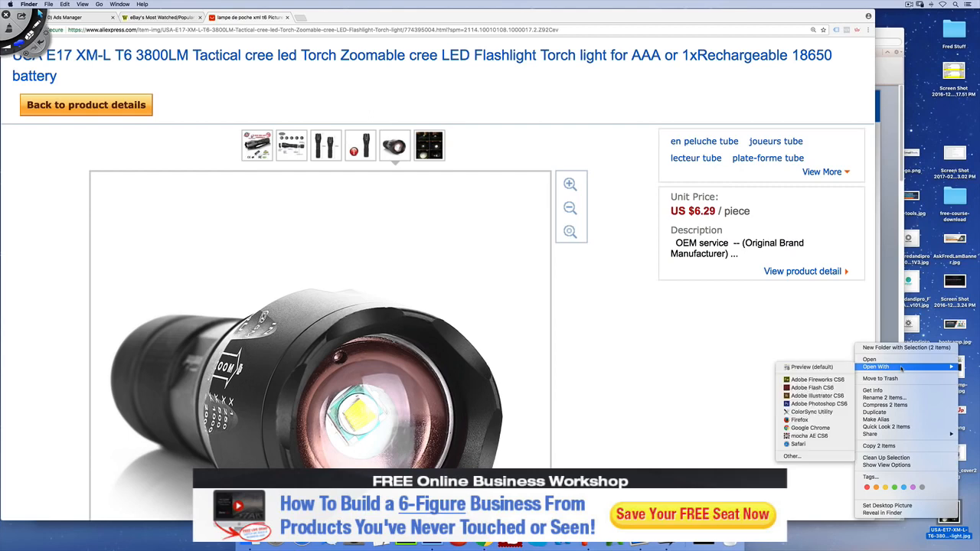
pyautogui.click(817, 403)
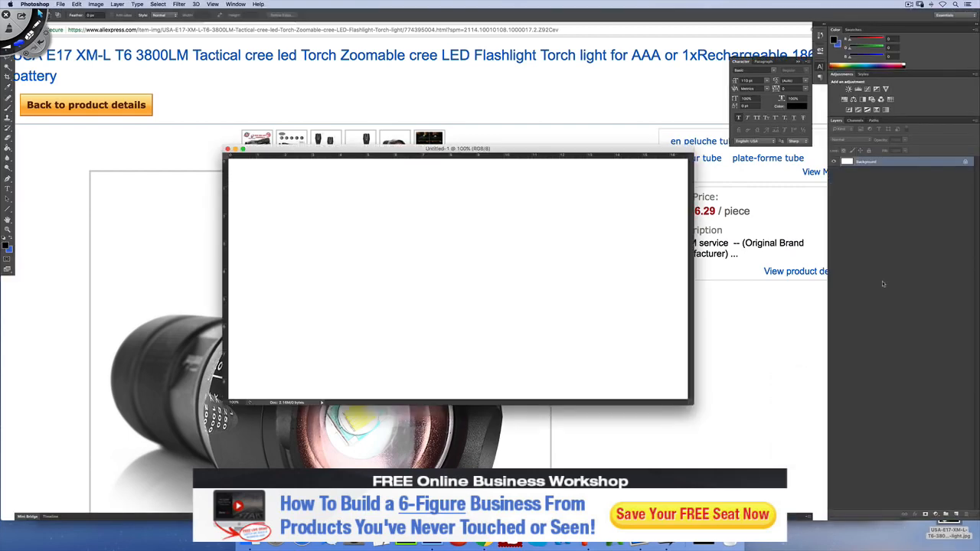
pyautogui.click(759, 308)
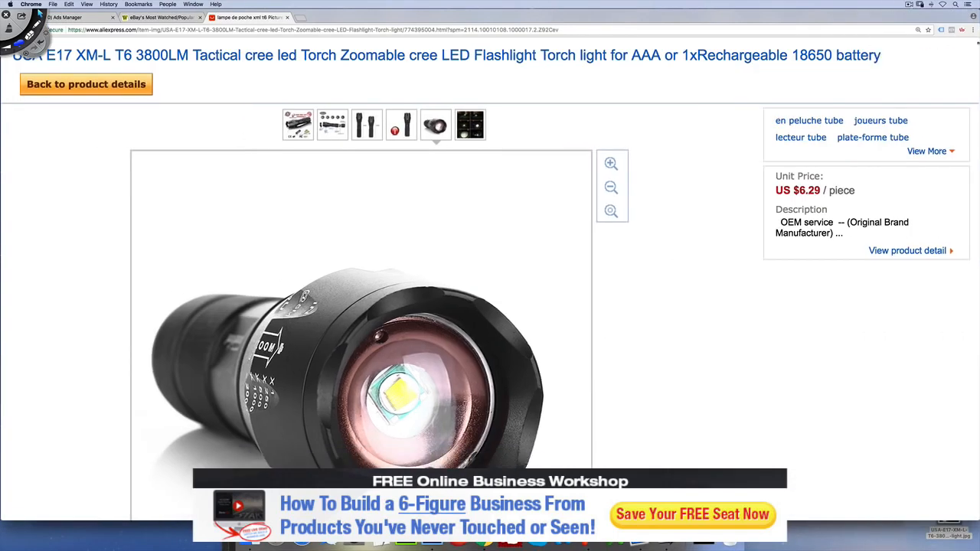
pyautogui.press('super+Tab')
pyautogui.press('super+Tab')
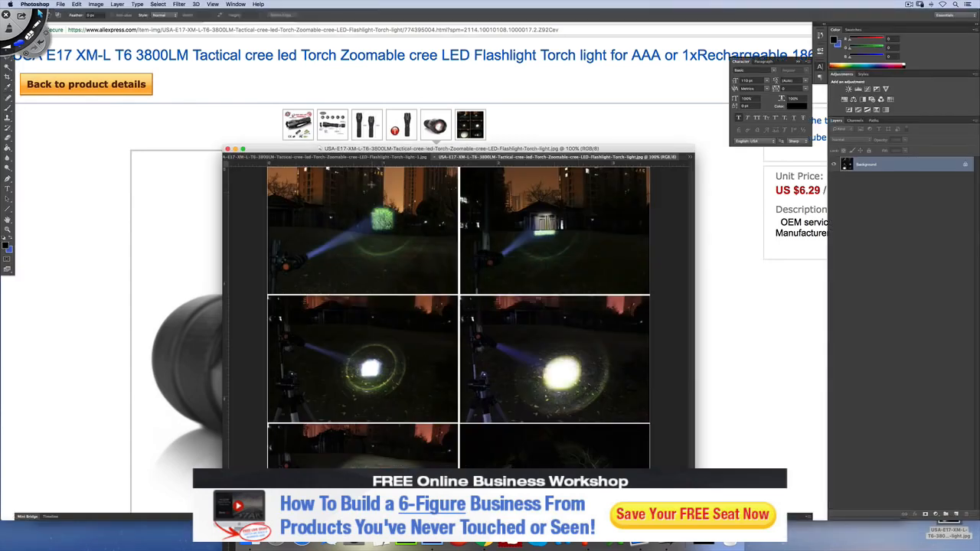
# Copy the bottom two night photos from the beam collage and paste them into the blank 1200 by 630 document.
pyautogui.moveTo(394, 149); pyautogui.dragTo(370, 64)
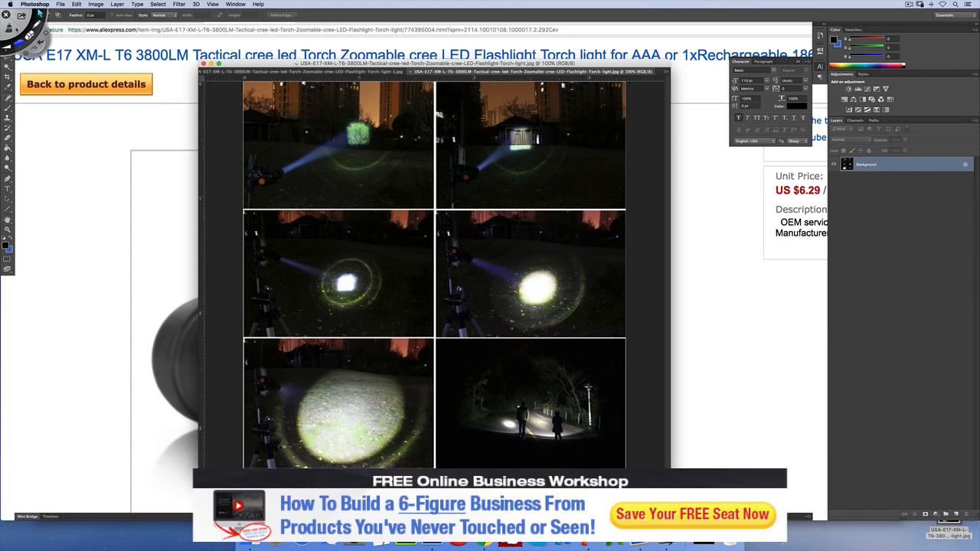
pyautogui.moveTo(242, 337); pyautogui.dragTo(654, 460)
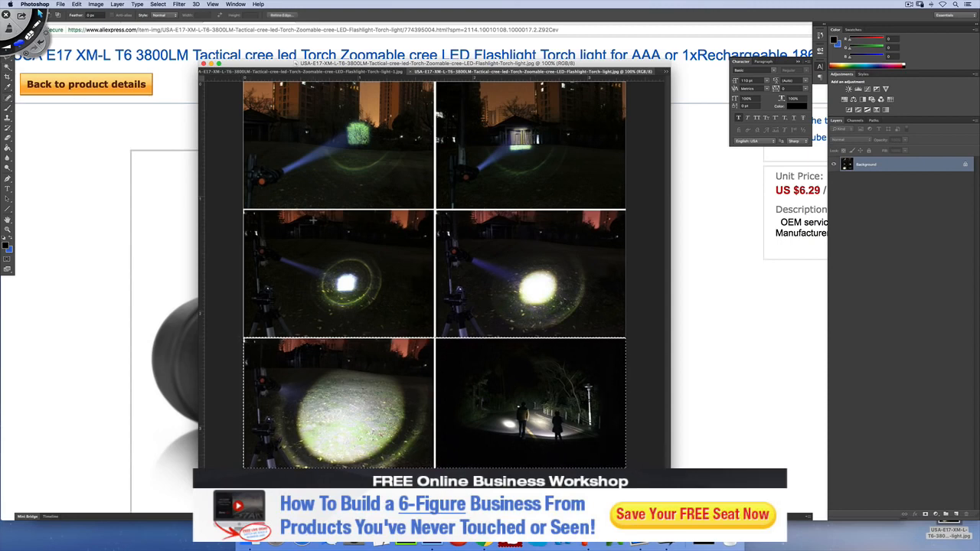
pyautogui.click(308, 220)
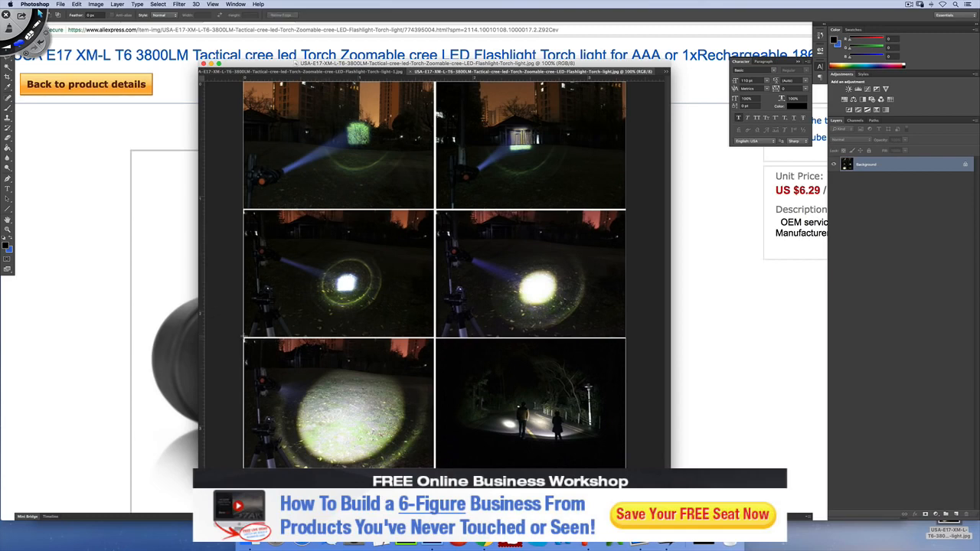
pyautogui.moveTo(242, 337); pyautogui.dragTo(635, 490)
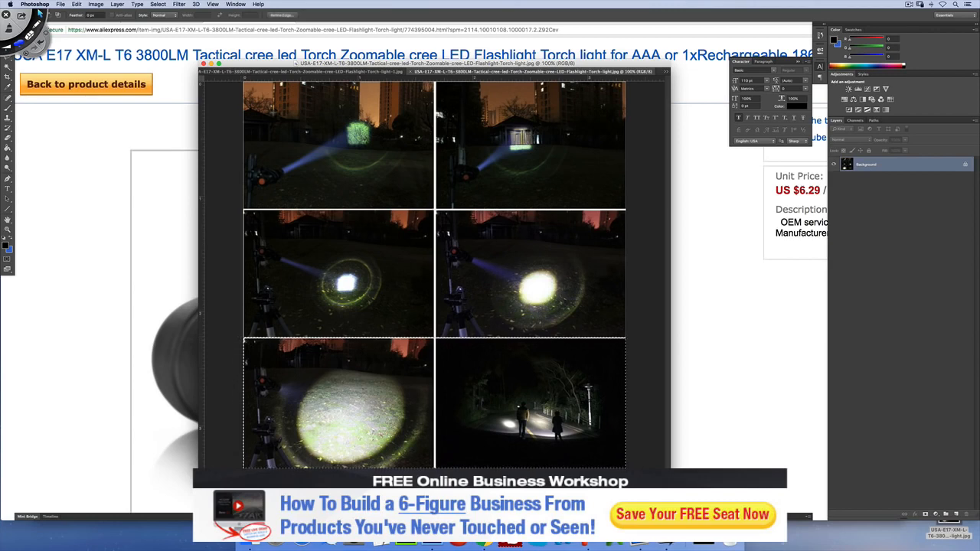
pyautogui.click(267, 71)
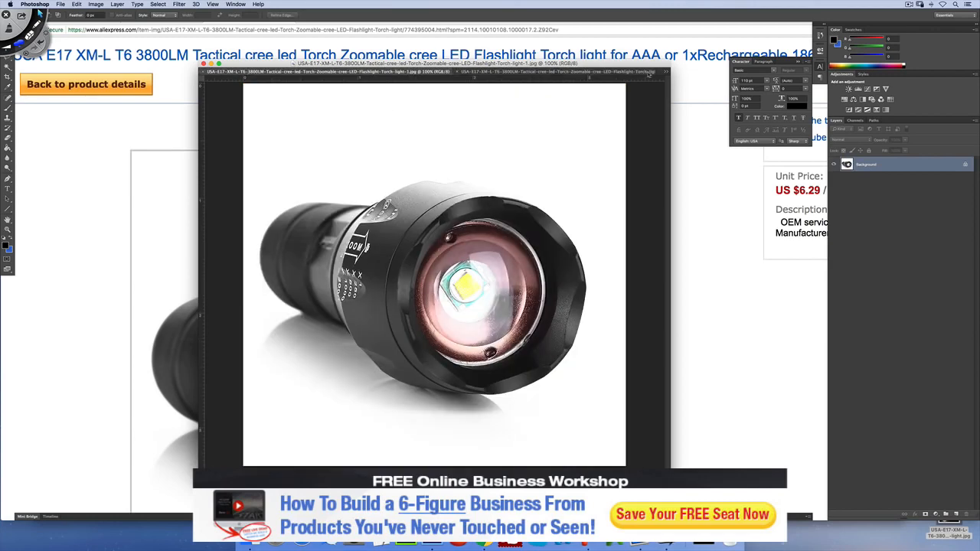
pyautogui.click(665, 71)
pyautogui.click(680, 71)
pyautogui.press('super+v')
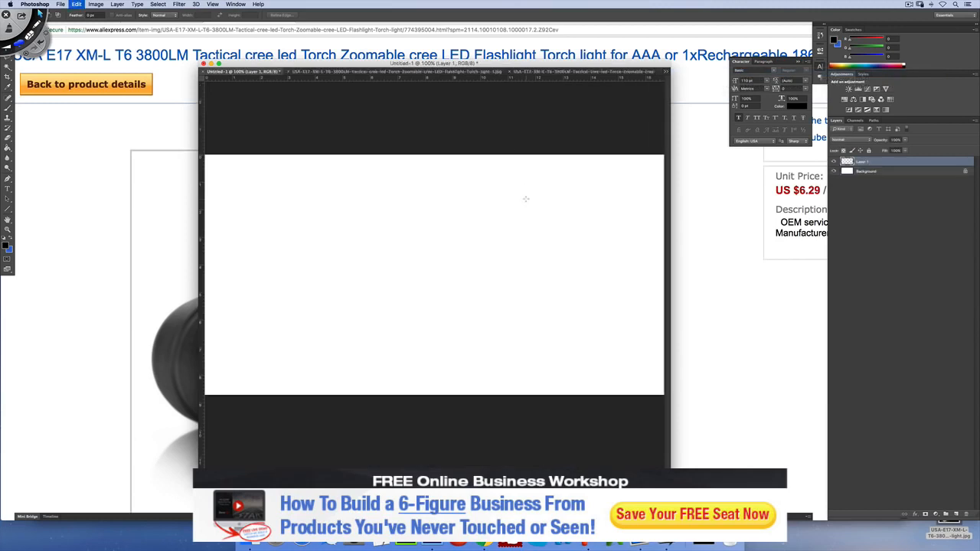
# Move the pasted night photos into the upper-right corner of the canvas, nudging them flush with its top and right edges.
pyautogui.press('v')
pyautogui.moveTo(516, 264); pyautogui.dragTo(556, 211)
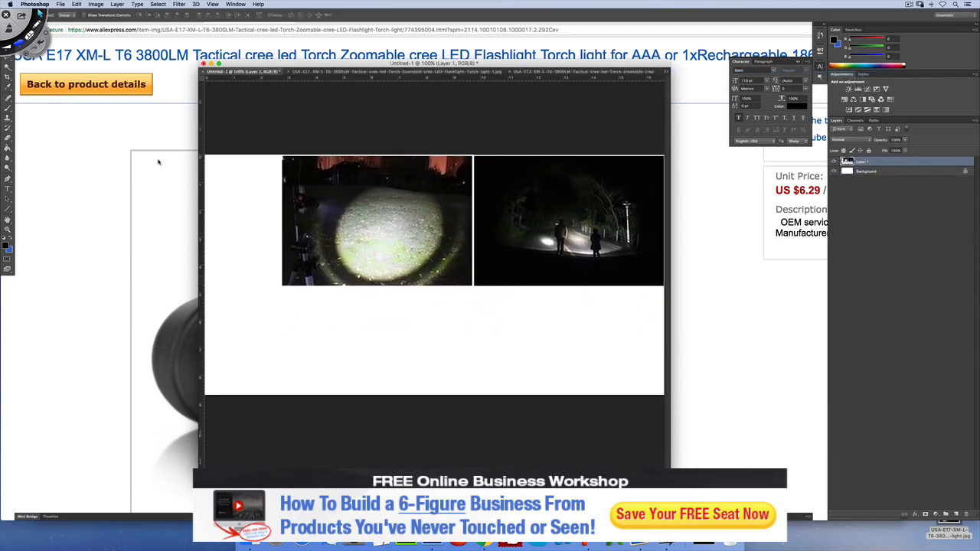
pyautogui.press('Up')
pyautogui.press('Up')
pyautogui.press('Up')
pyautogui.press('Right')
pyautogui.press('Right')
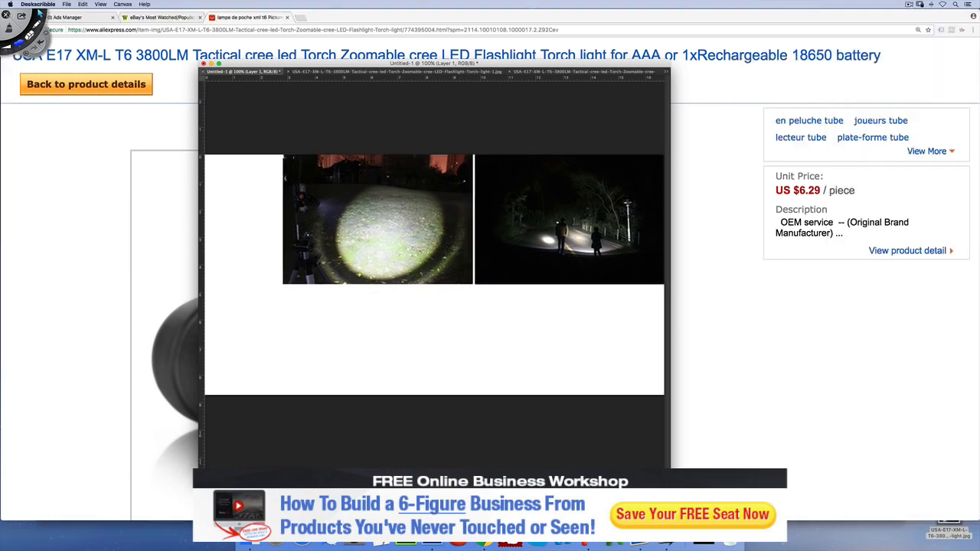
# Select the lit-ground photo on the pasted layer with the Rectangular Marquee tool.
pyautogui.click(8, 48)
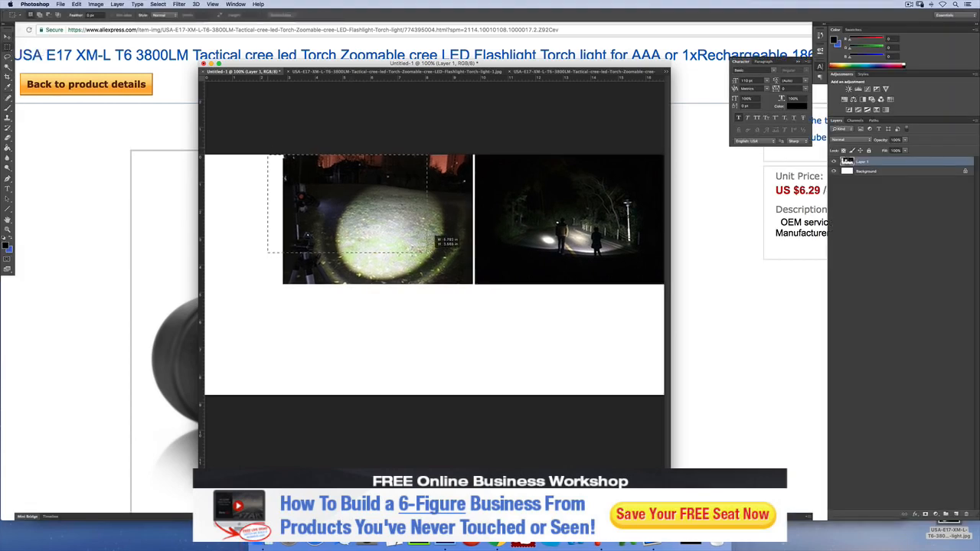